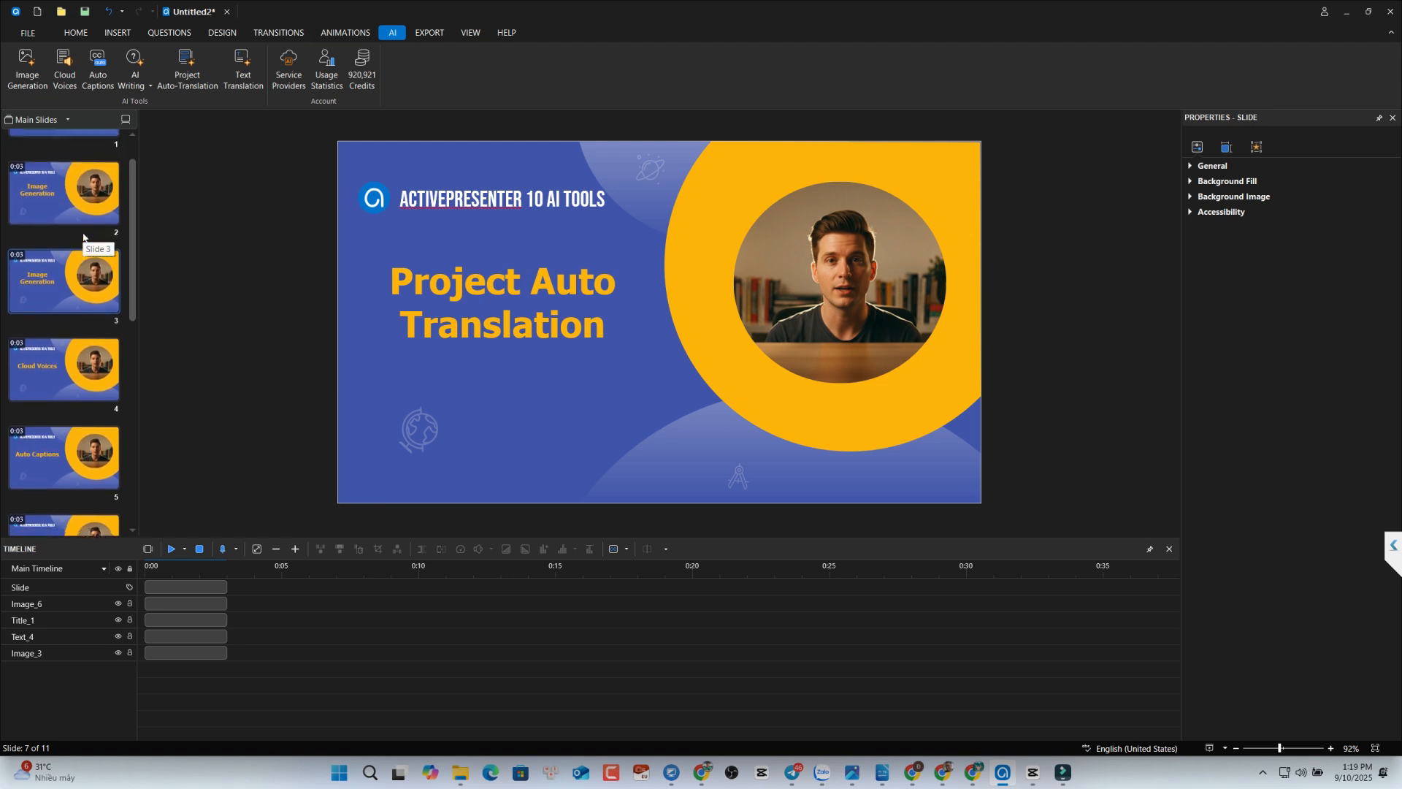
Step: Open Image Generation for the first slide and set the provider to AI Image Generators with the Photography style
left_click(50, 202)
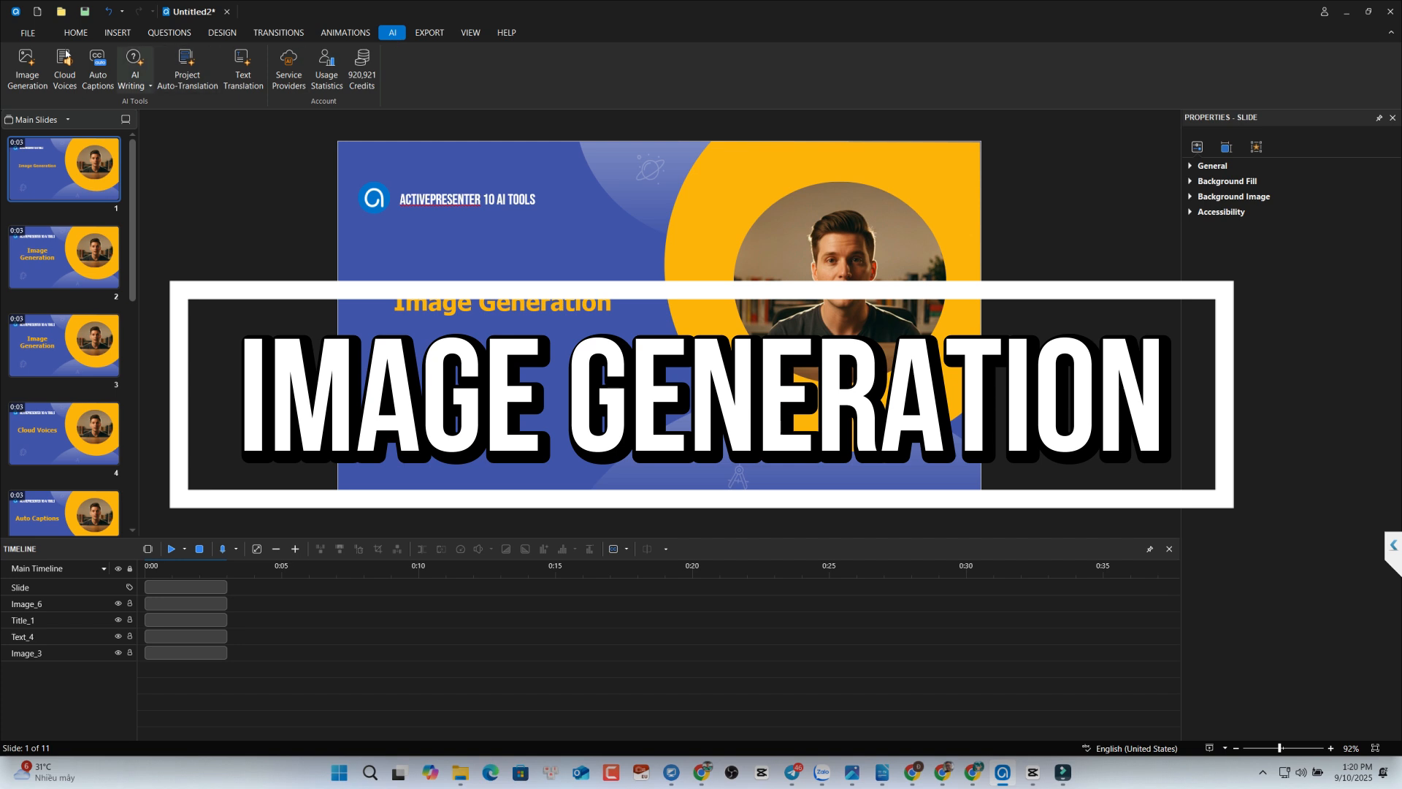
left_click(24, 64)
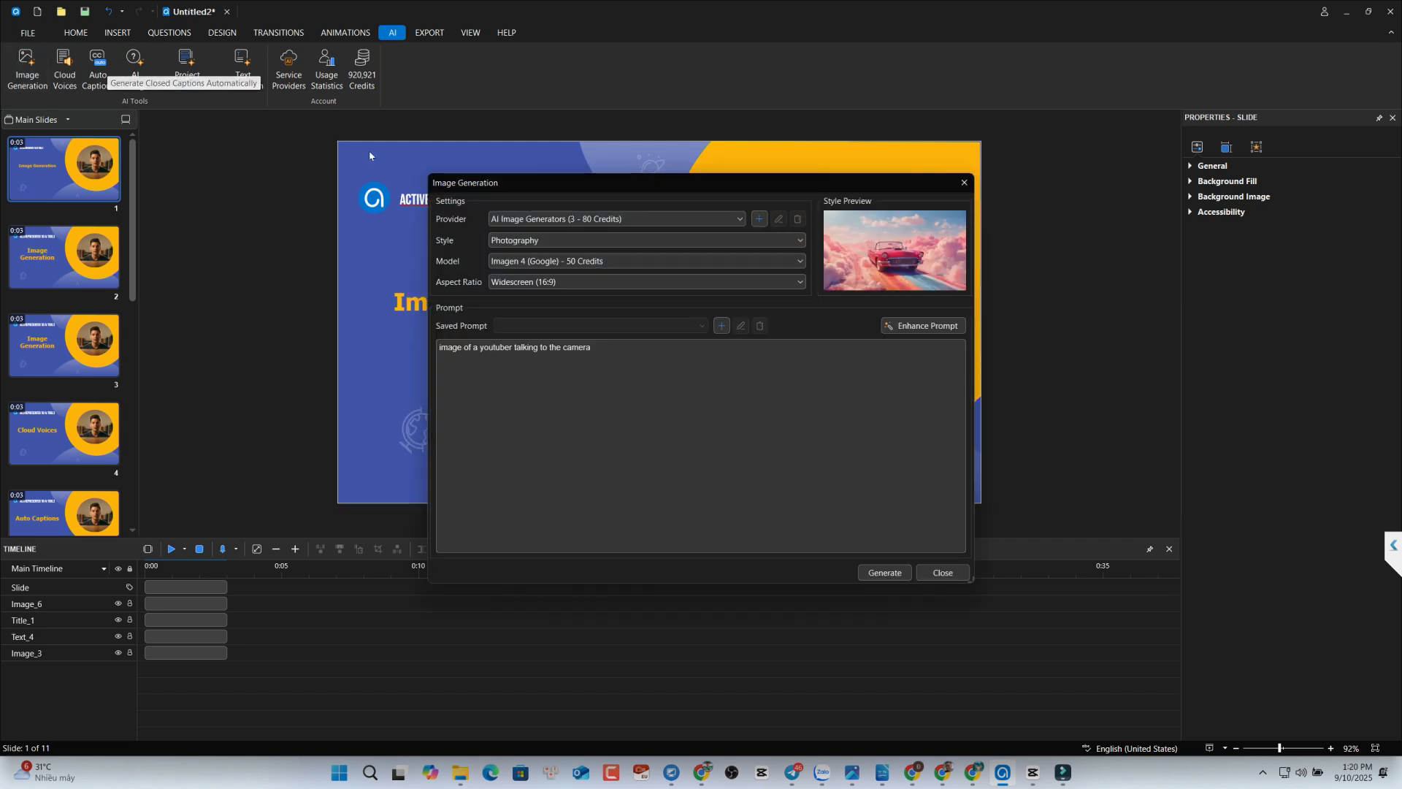
left_click_drag(695, 187, 680, 167)
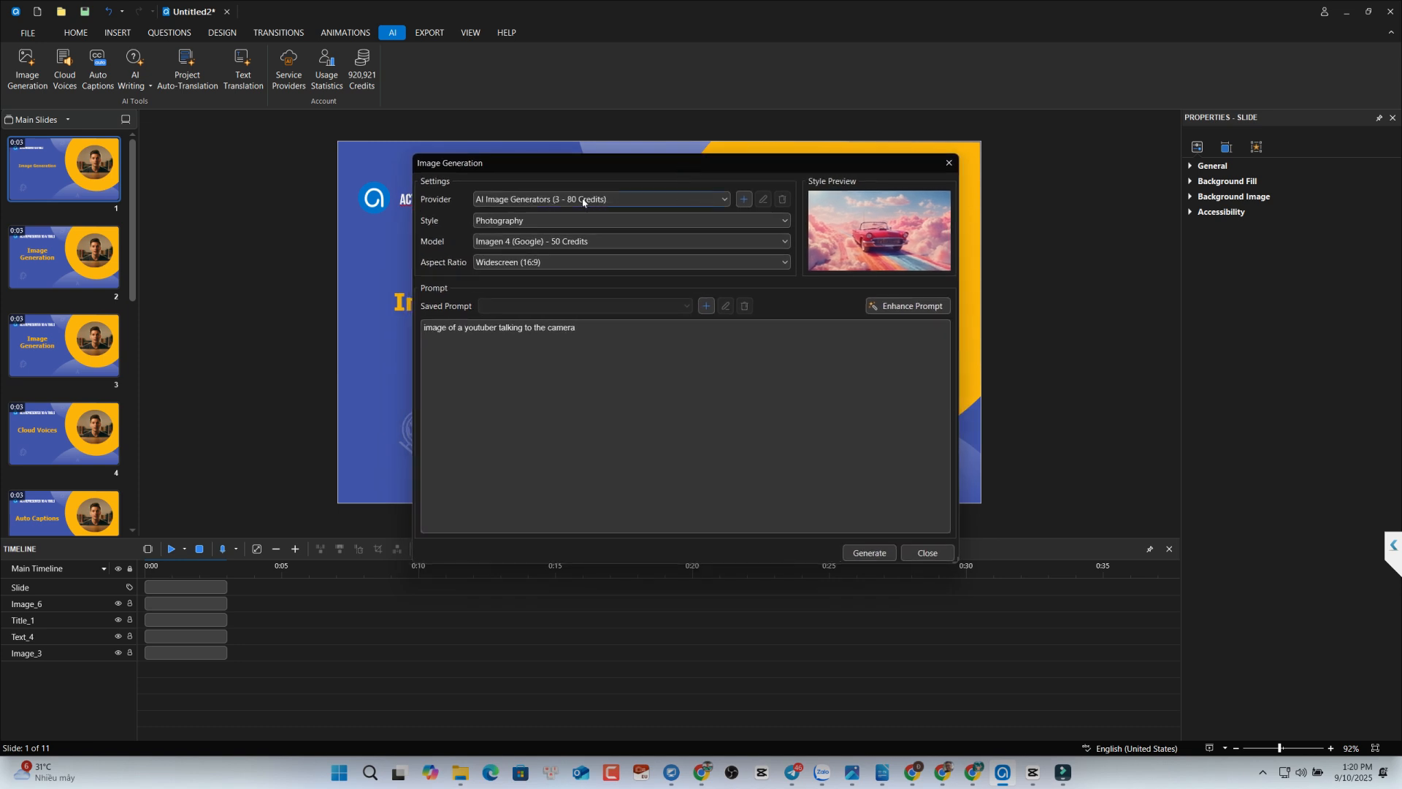
left_click(725, 199)
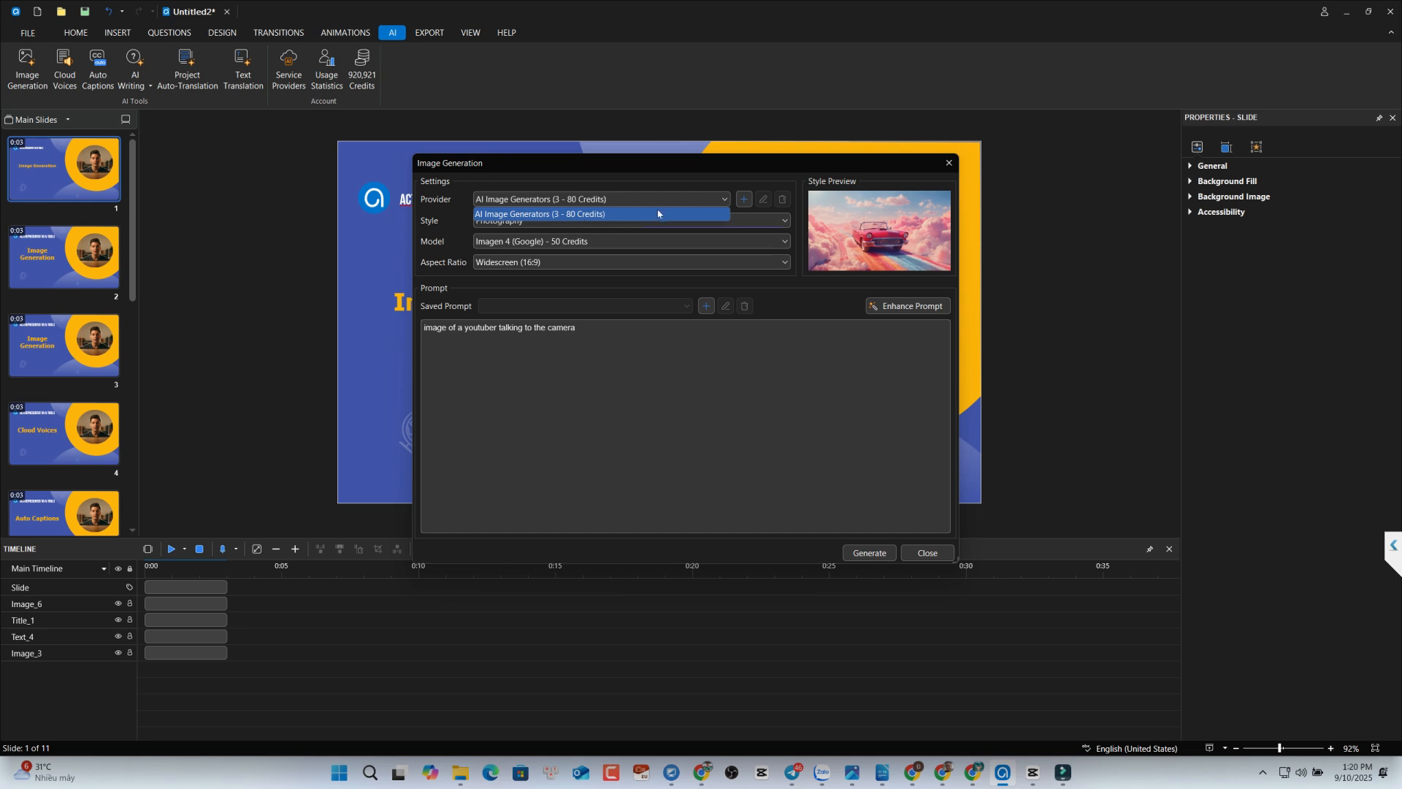
left_click(635, 214)
left_click(620, 221)
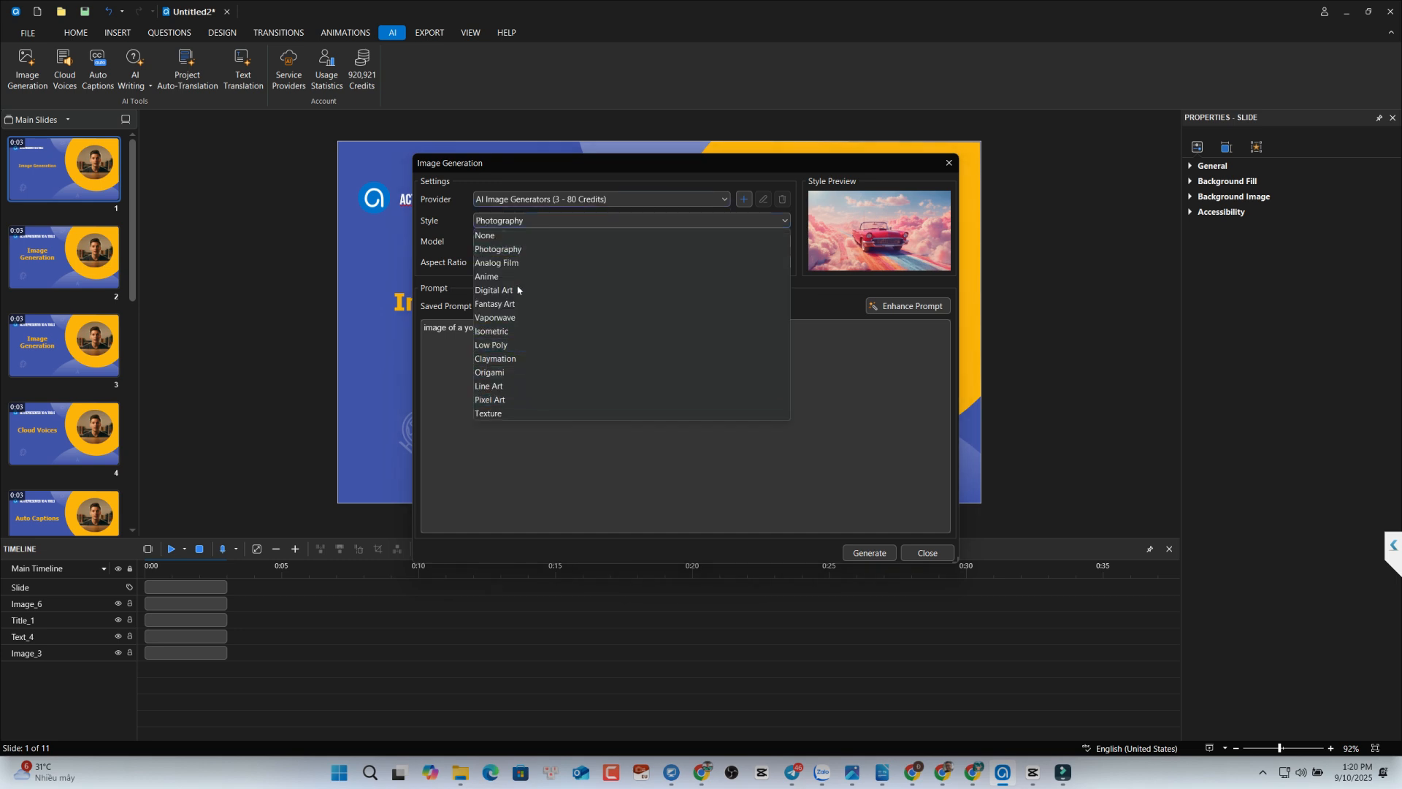
left_click(518, 249)
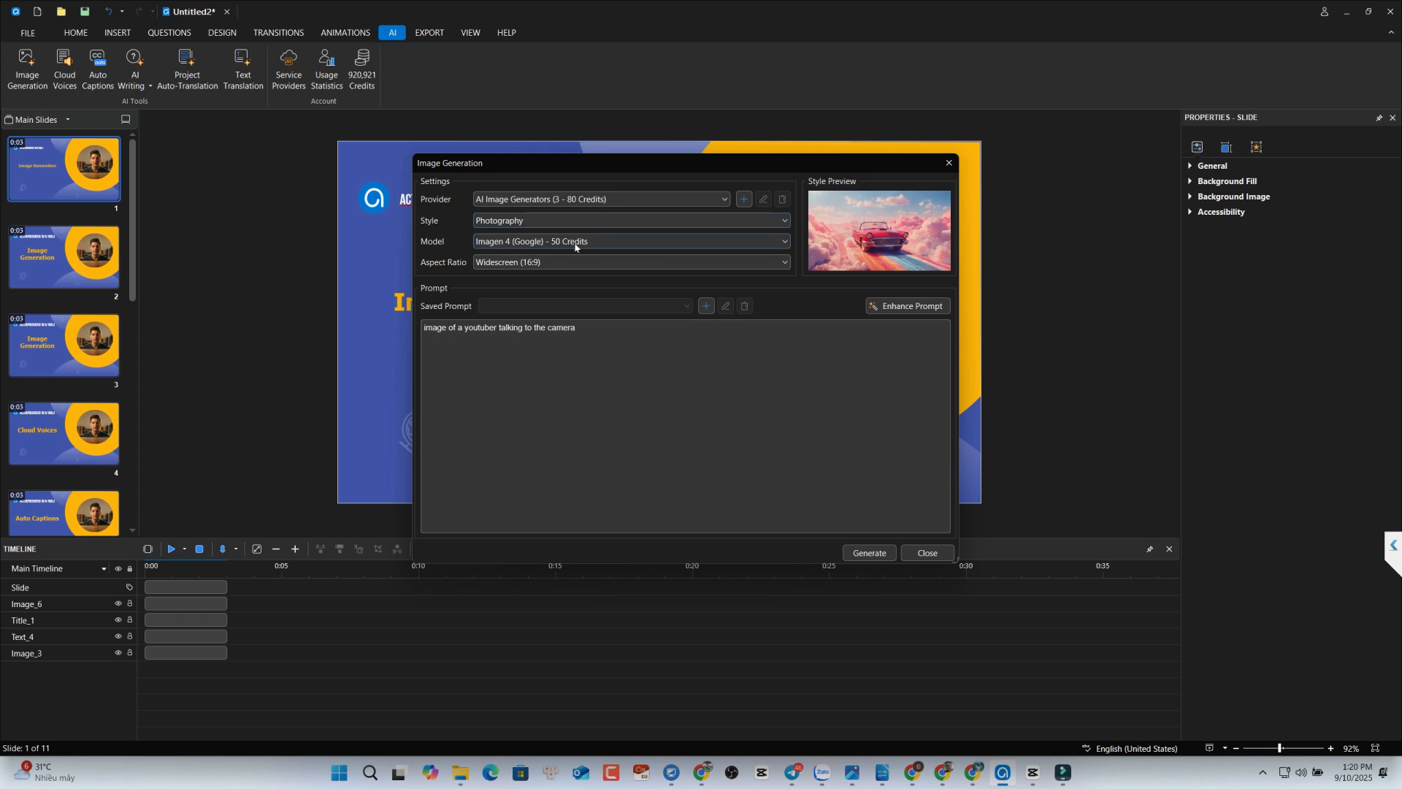
Step: Set the image model to Imagen 4 (Google) and the aspect ratio to Vertical Widescreen (9:16)
left_click(785, 243)
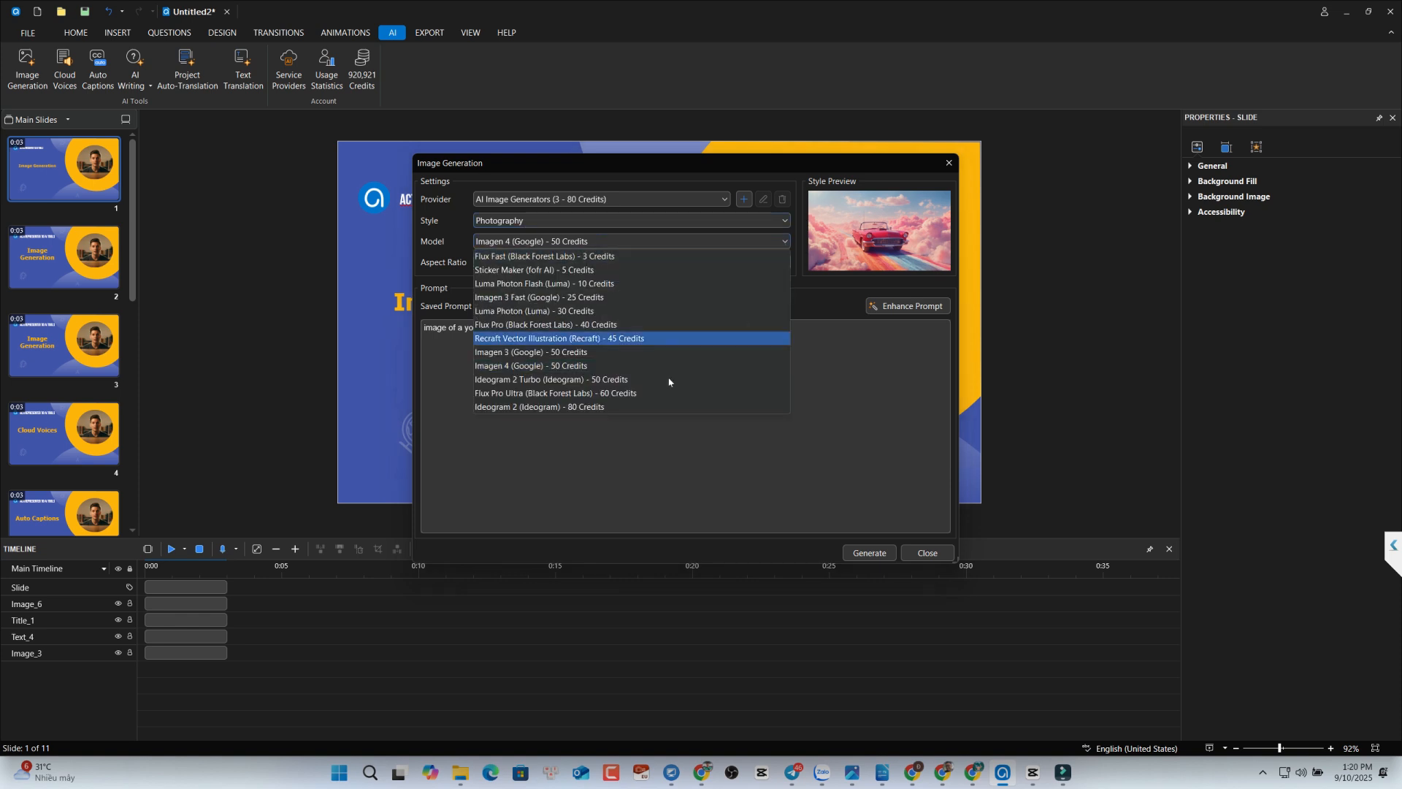
left_click(541, 365)
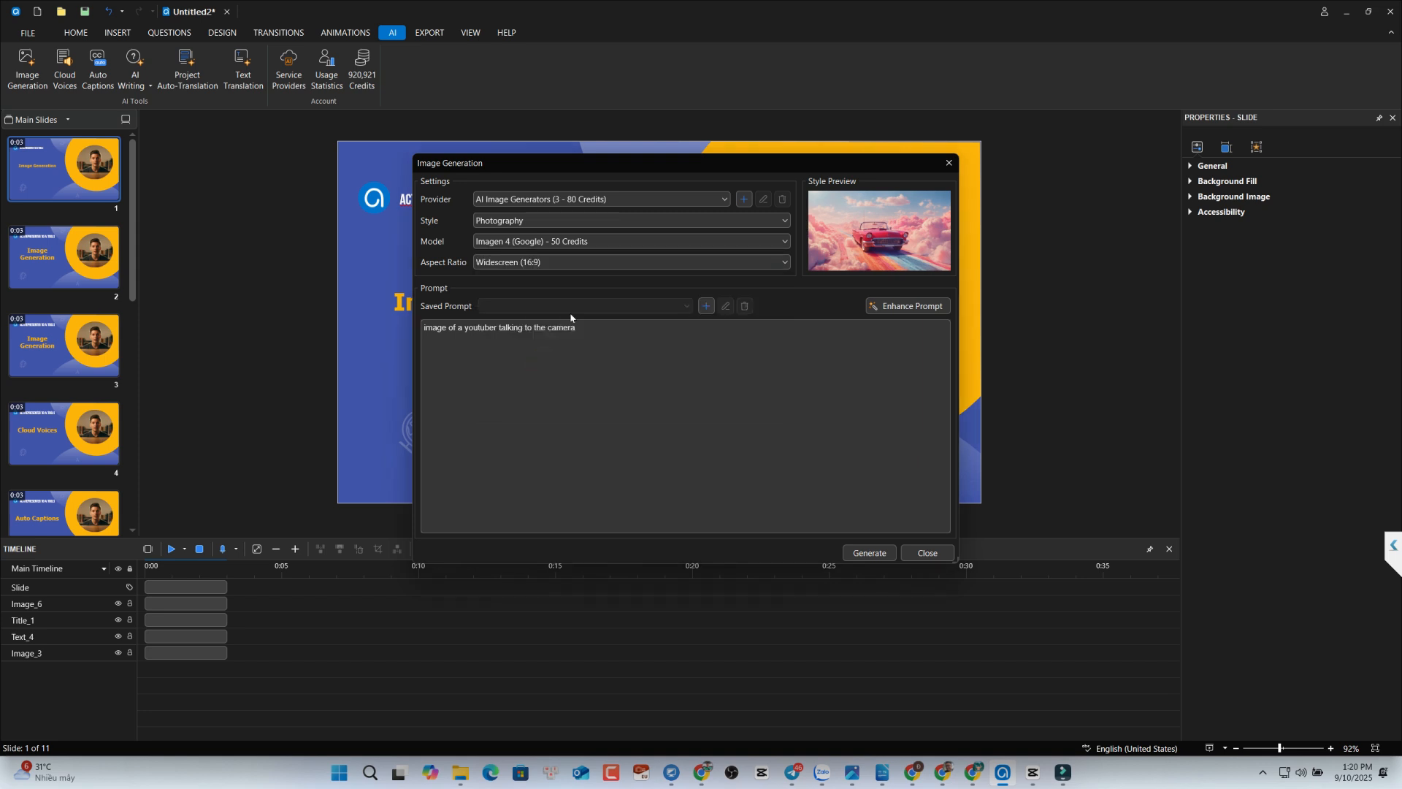
left_click(780, 263)
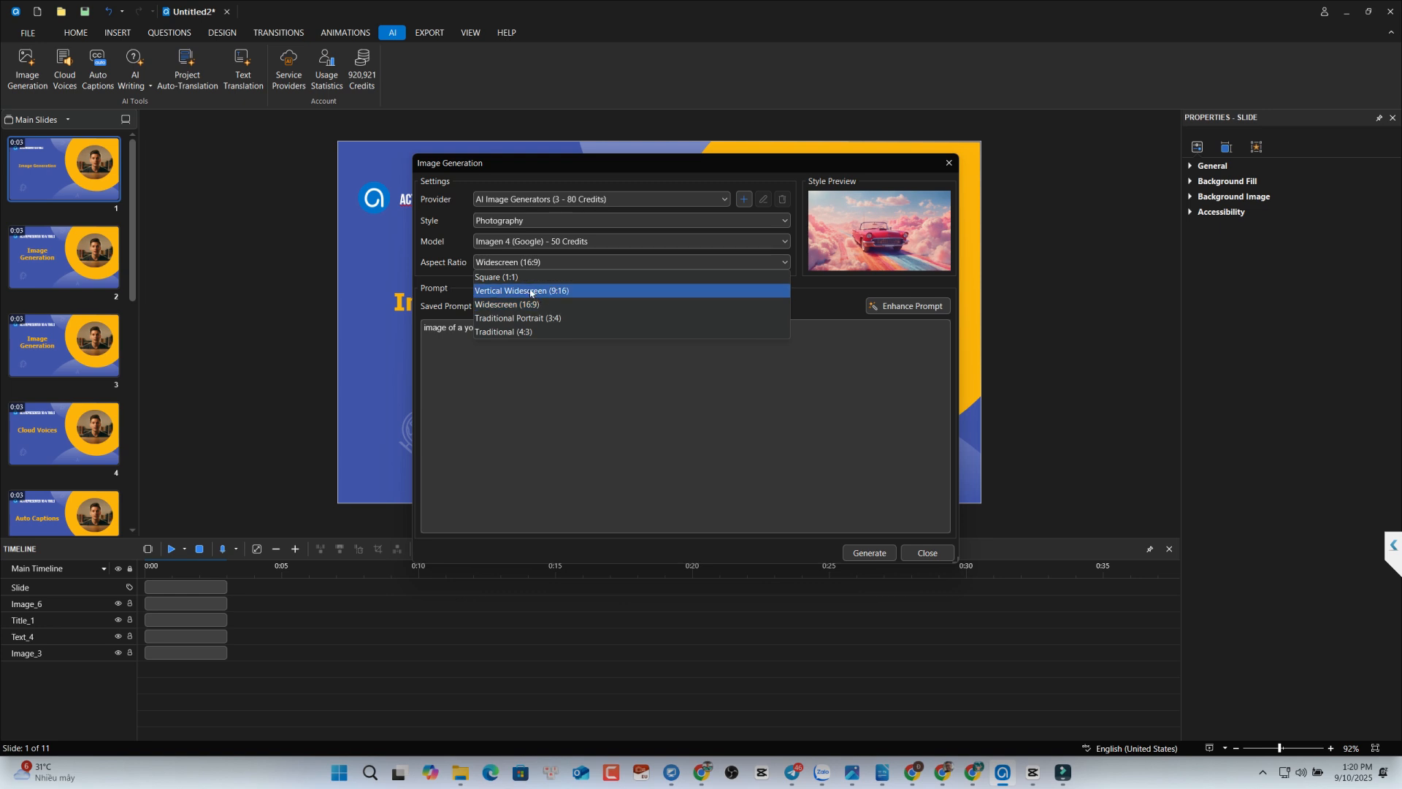
left_click(530, 292)
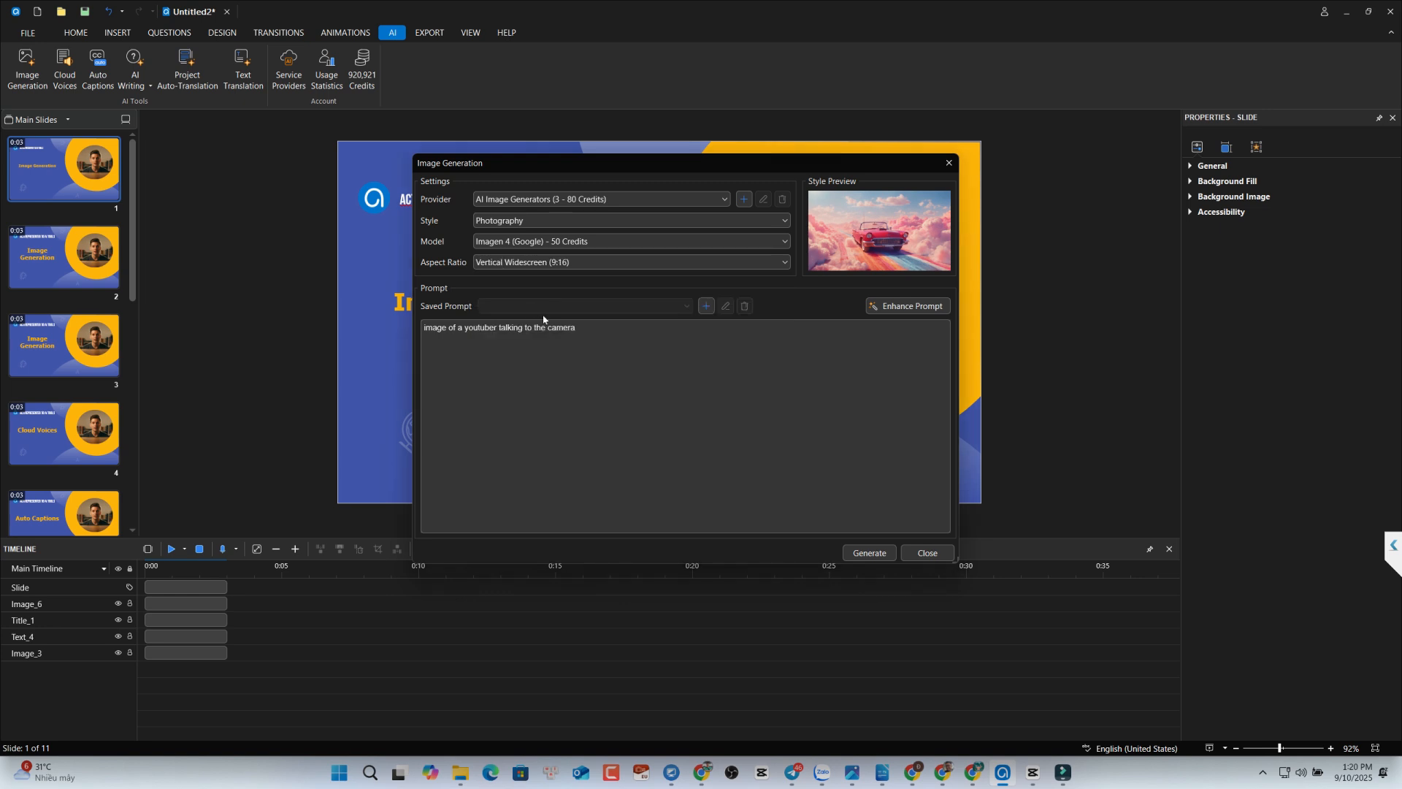
Step: Generate an image from the AI-enhanced version of the youtuber prompt and move it to around the middle of the slide
left_click(524, 342)
left_click(912, 308)
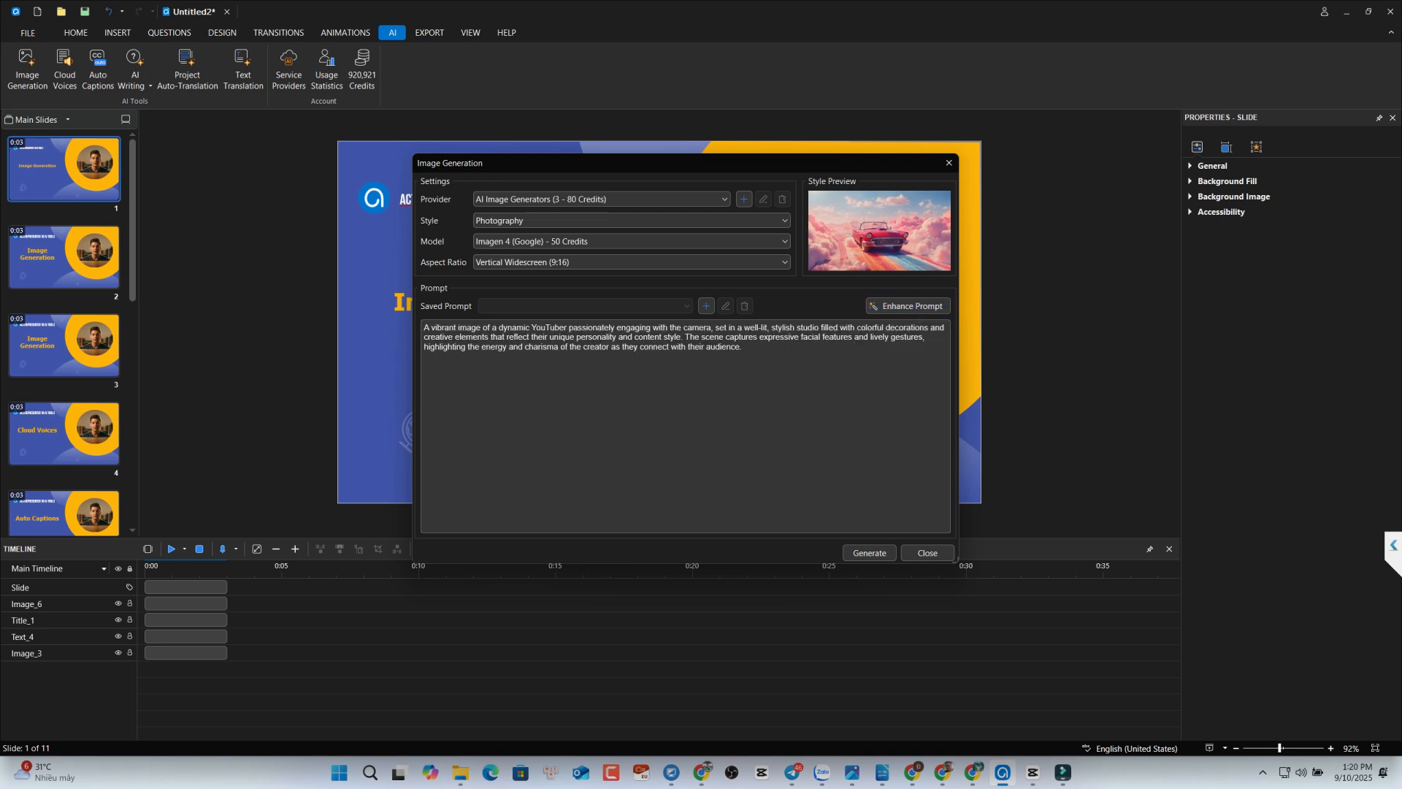
left_click(868, 555)
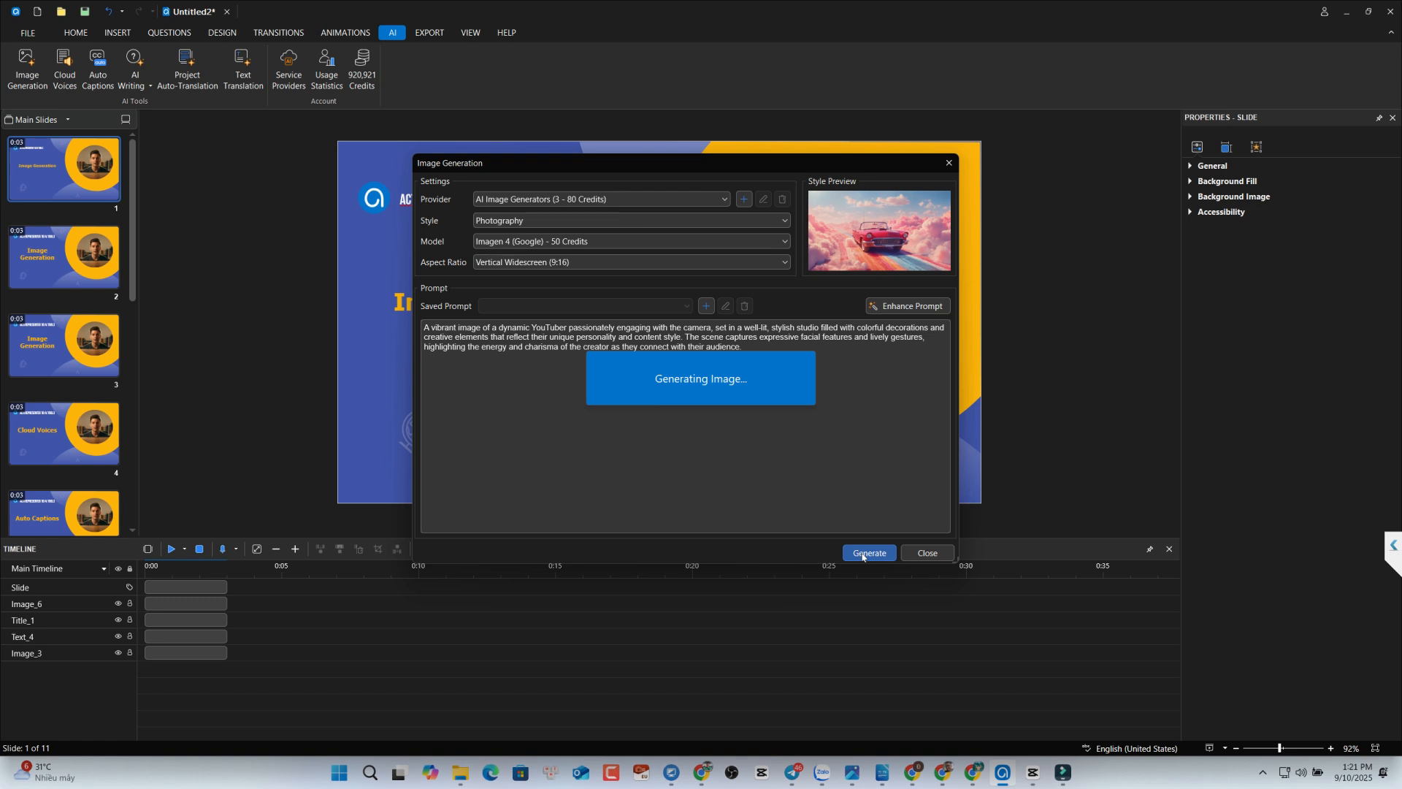
left_click(927, 553)
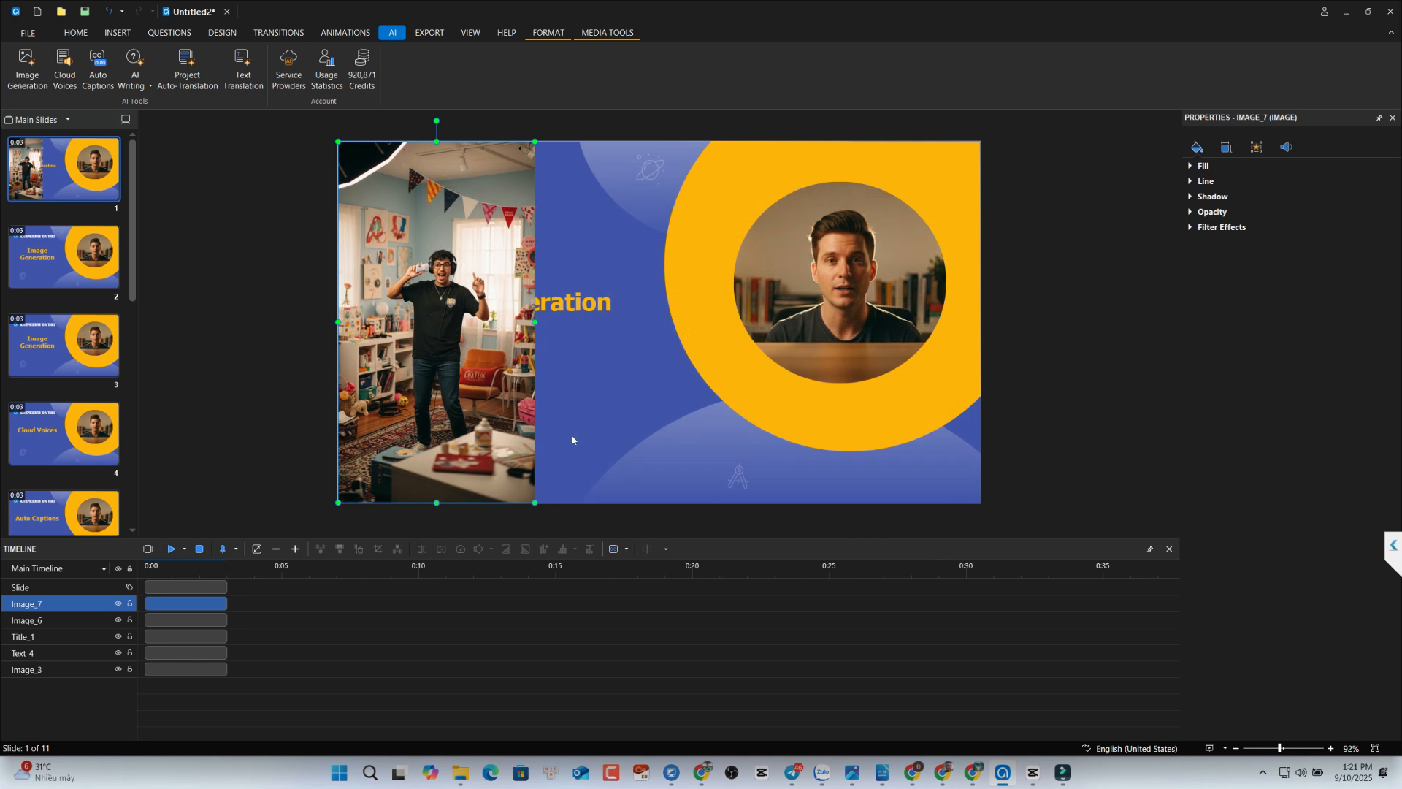
mouse_move(457, 362)
left_mouse_down()
mouse_move(542, 336)
mouse_move(441, 353)
mouse_move(458, 364)
left_mouse_up()
left_click_drag(536, 322, 723, 326)
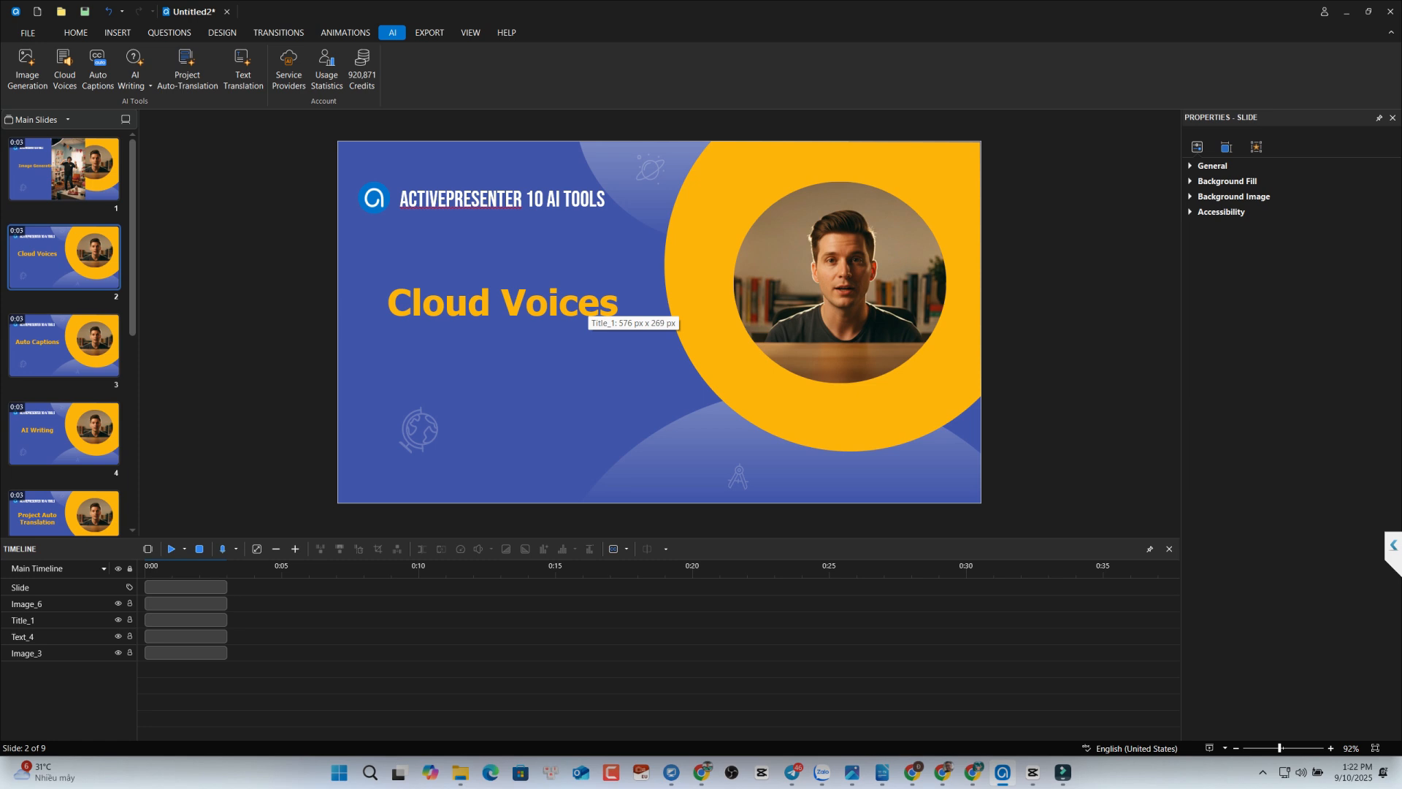
Step: Open the Cloud Voices settings and examine the provider choices and the script for adding another text-to-speech provider
left_click(69, 84)
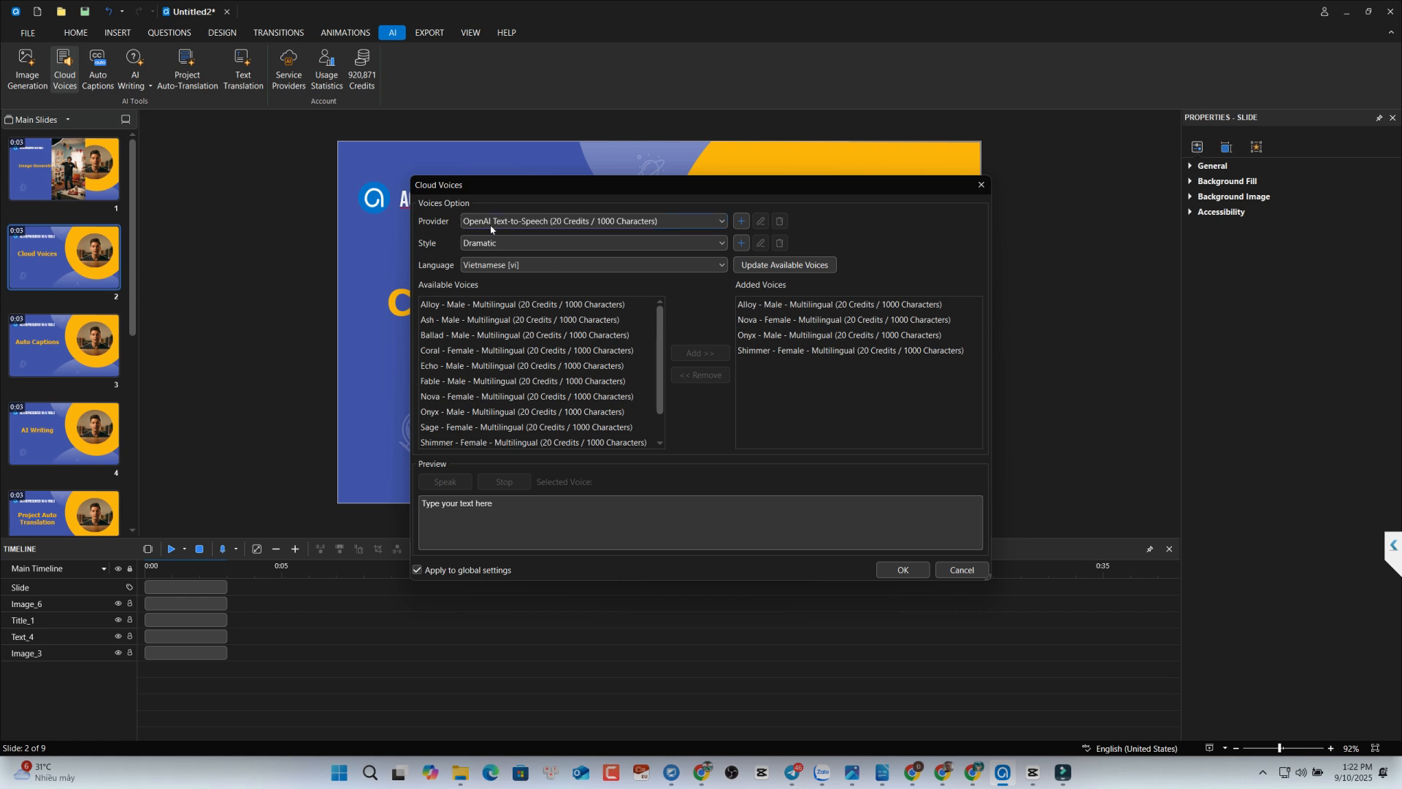
left_click(713, 222)
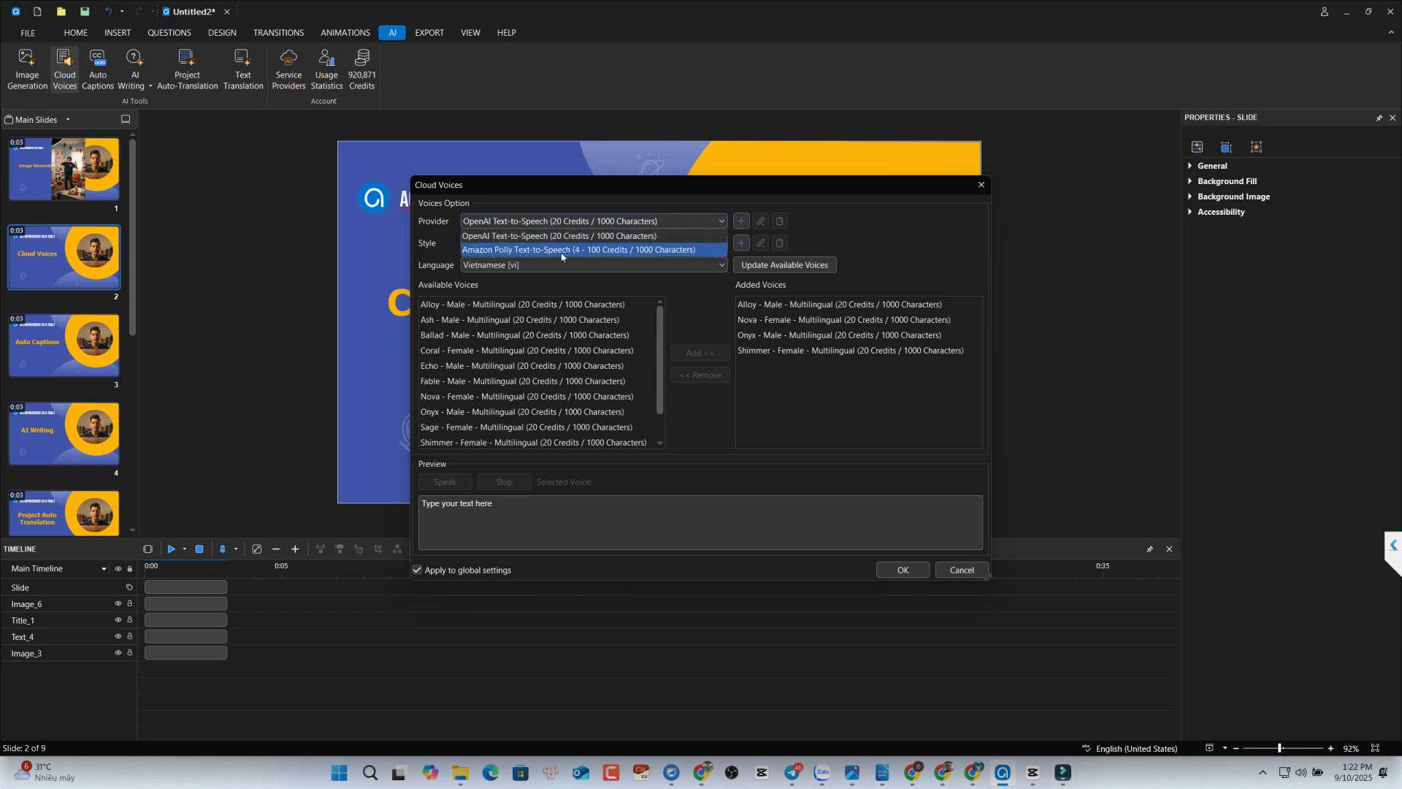
left_click(741, 221)
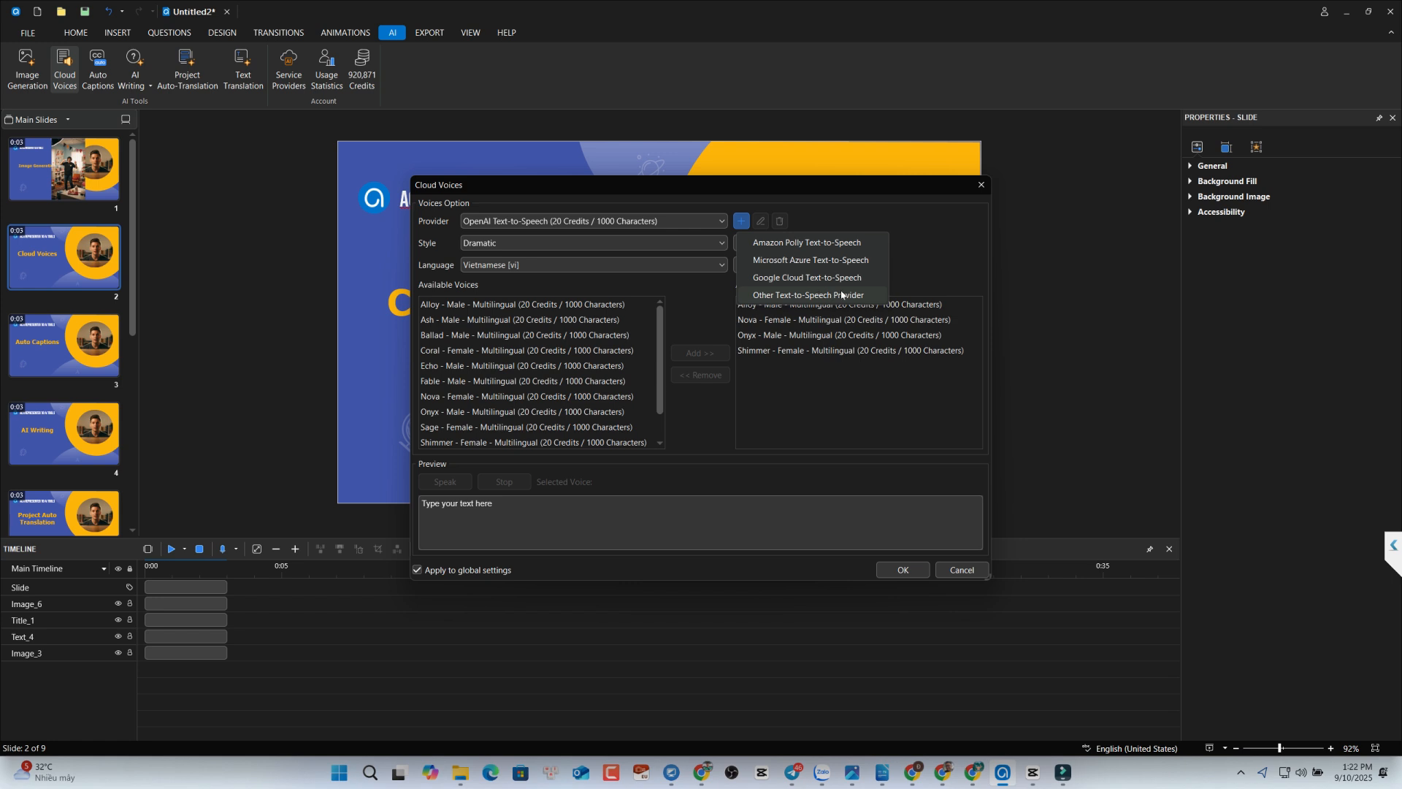
left_click(809, 296)
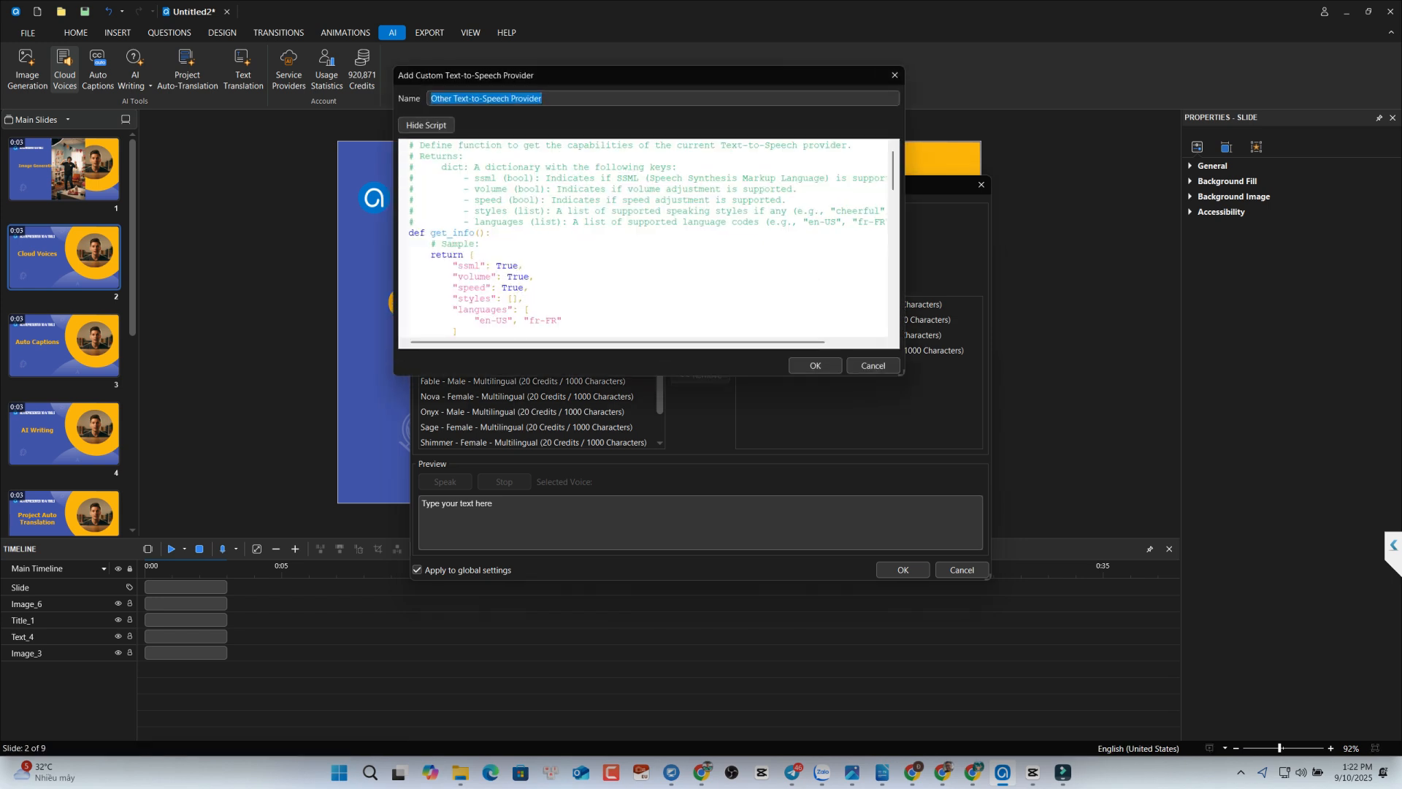
scroll(648, 238, "down", 6)
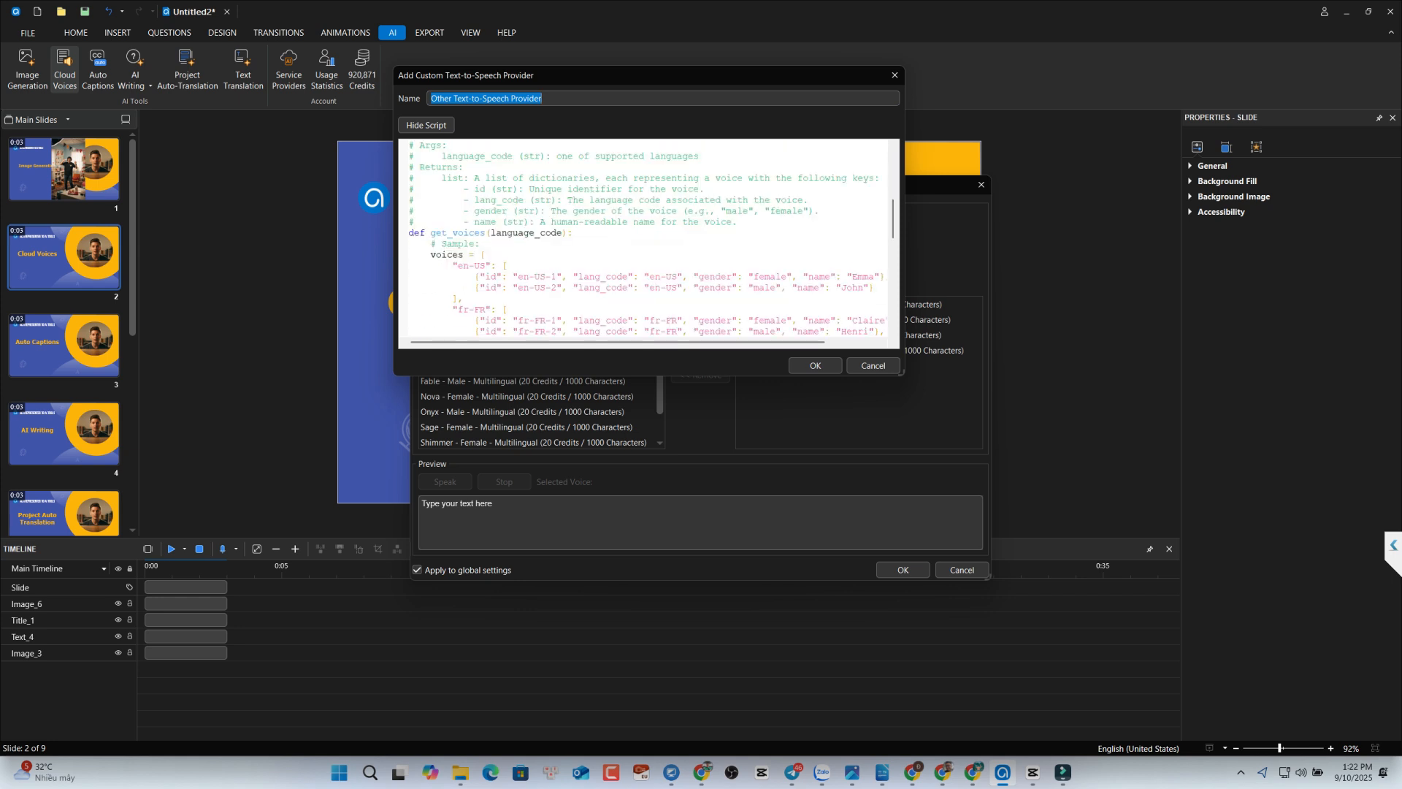
left_click(895, 76)
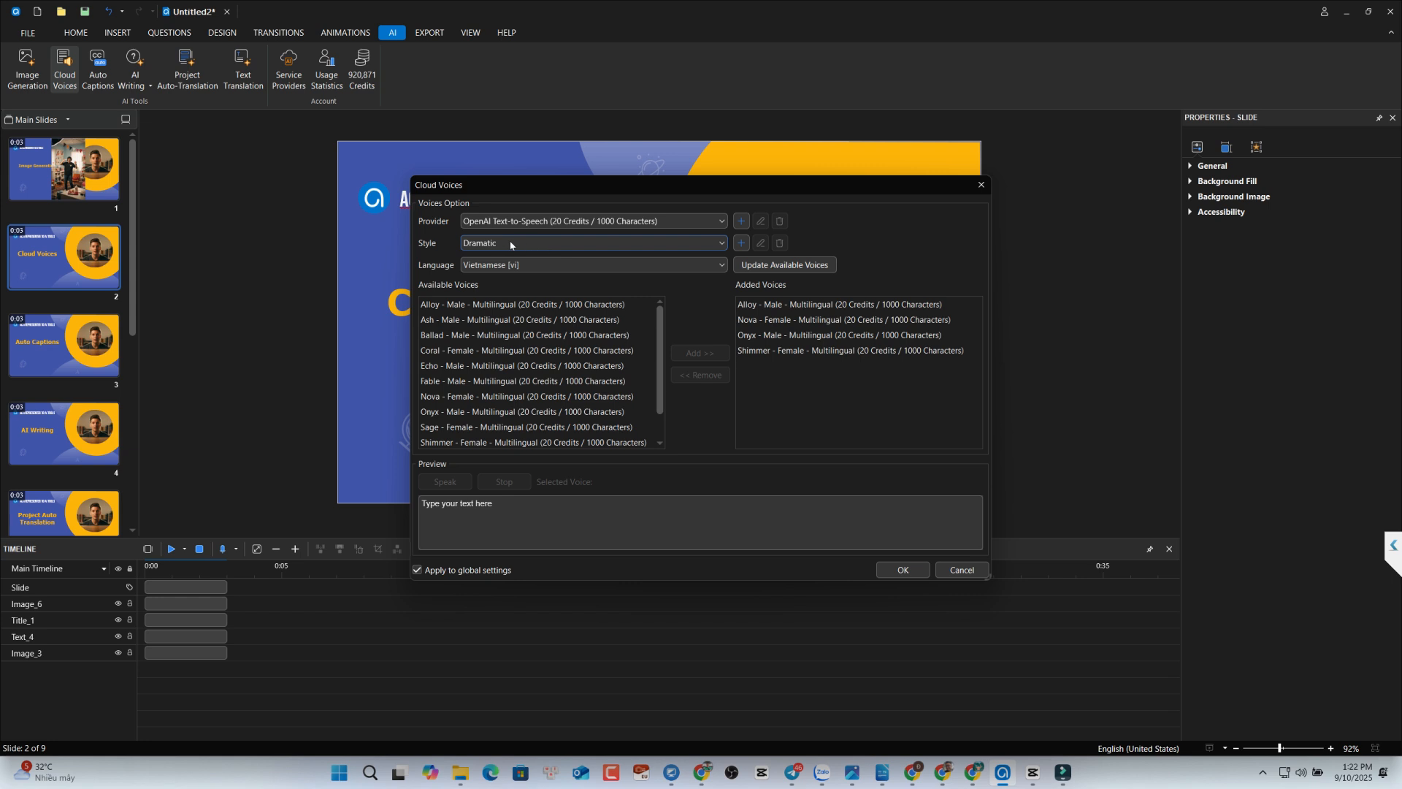
Step: Set the cloud voice style to Friendly and the language to English [en]
left_click(511, 244)
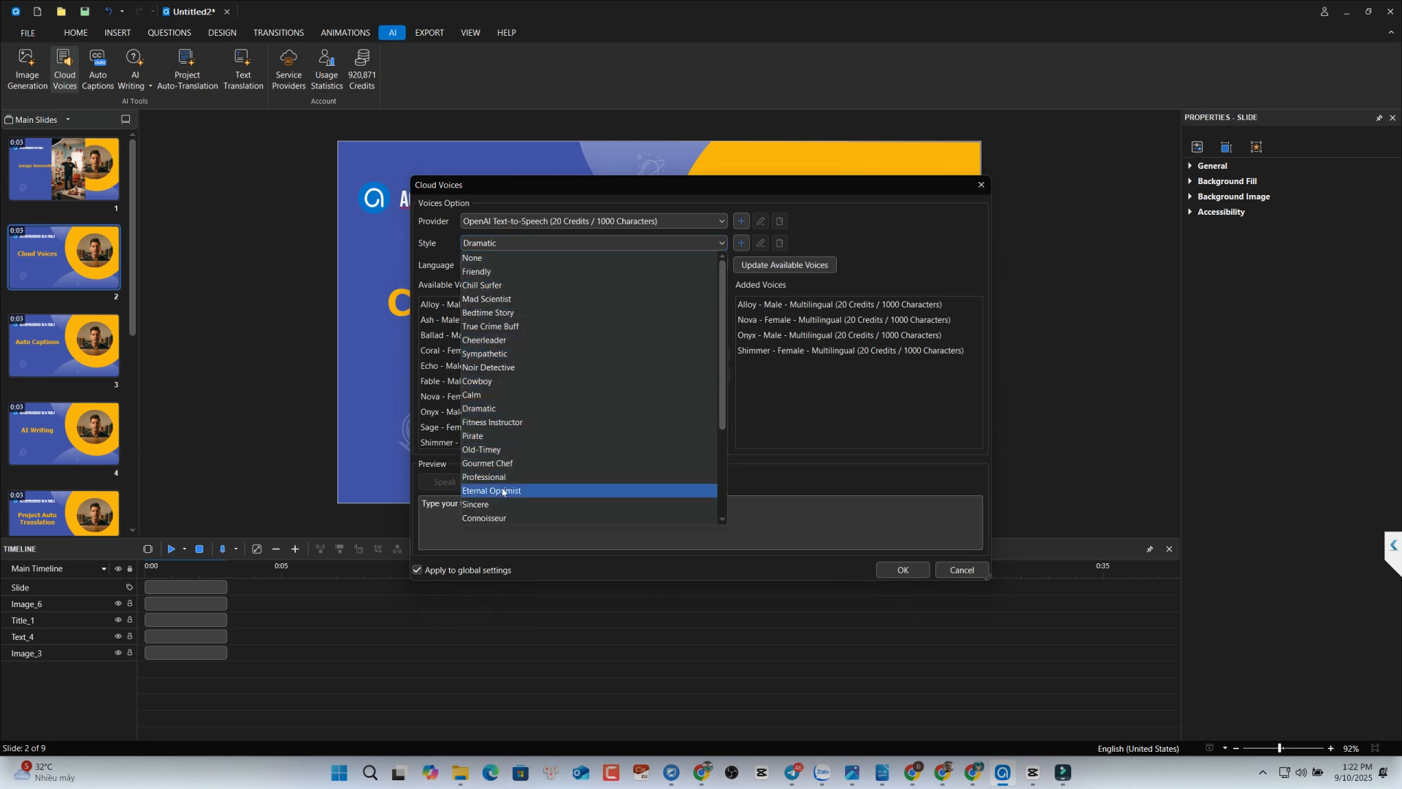
left_click(539, 271)
left_click(556, 265)
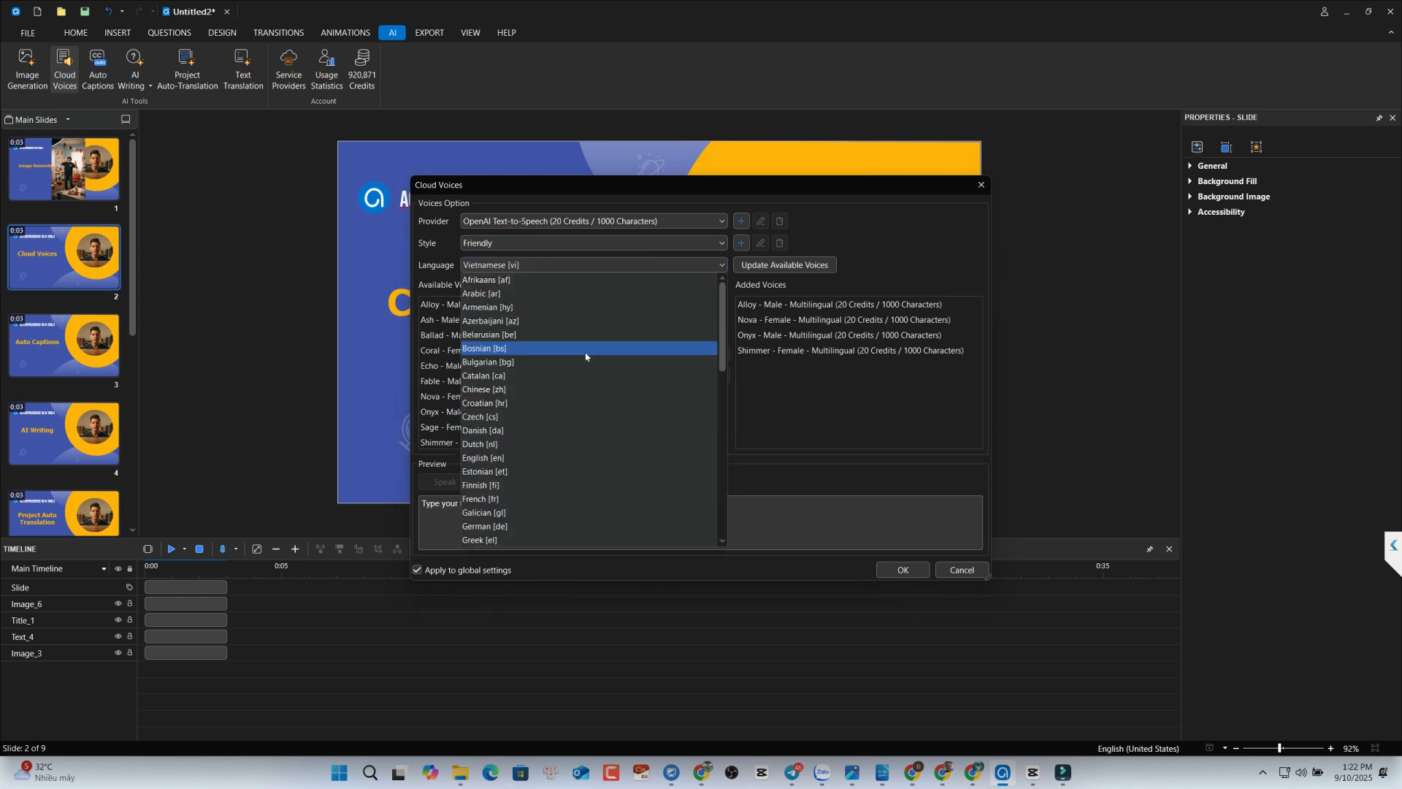
left_click(484, 458)
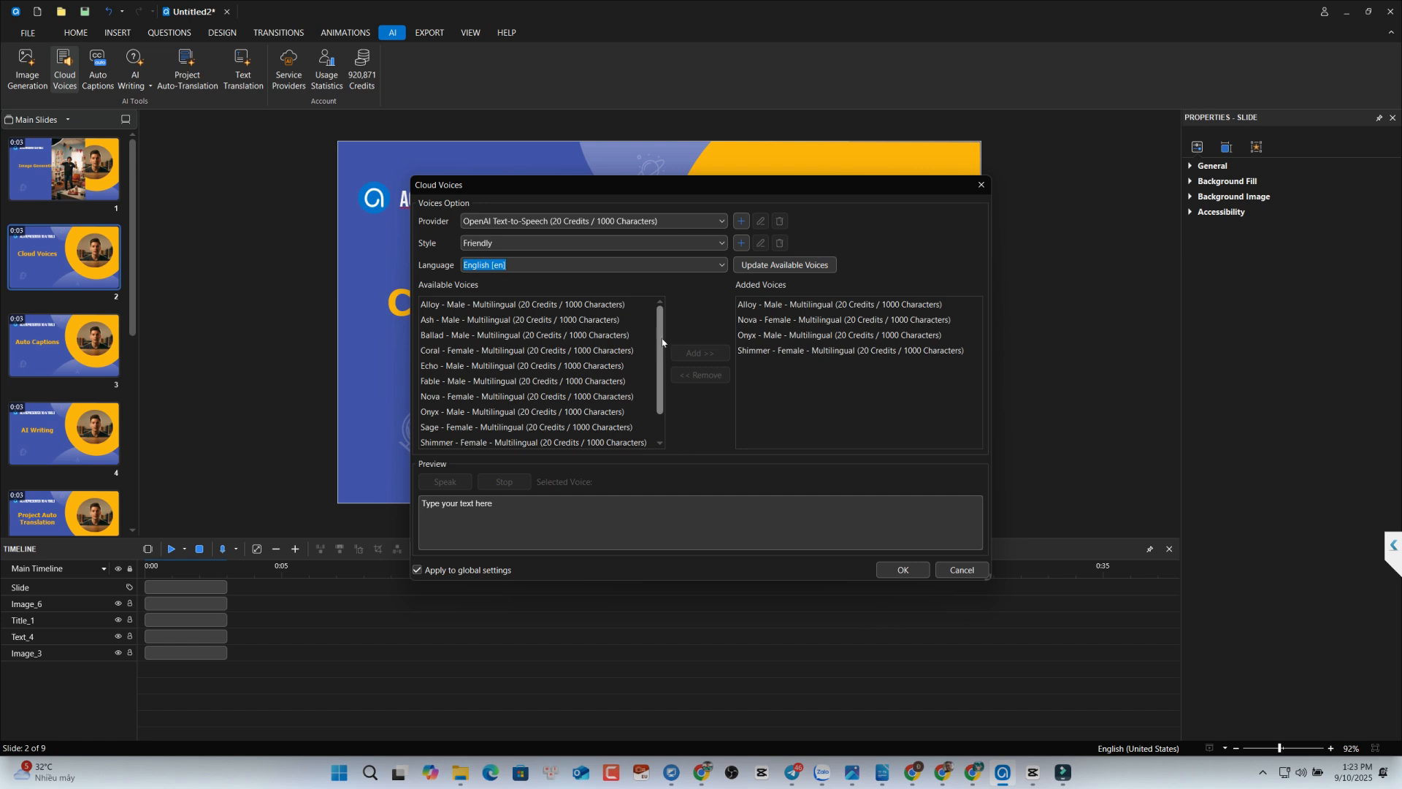
Step: Add the Echo male multilingual voice, preview it with "Hello. How are you? This is a test voice!" and accept the voice settings
left_click_drag(663, 341, 660, 396)
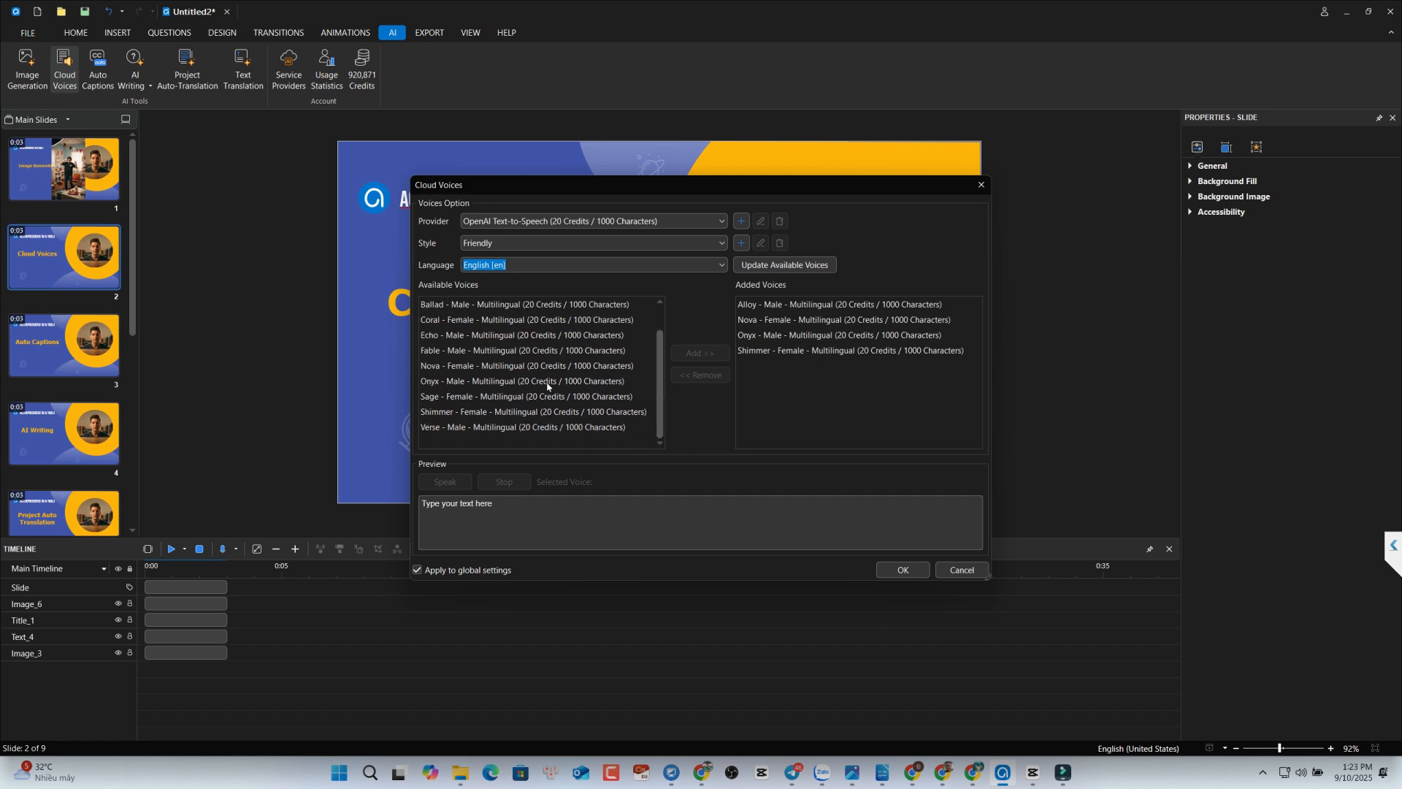
left_click(462, 336)
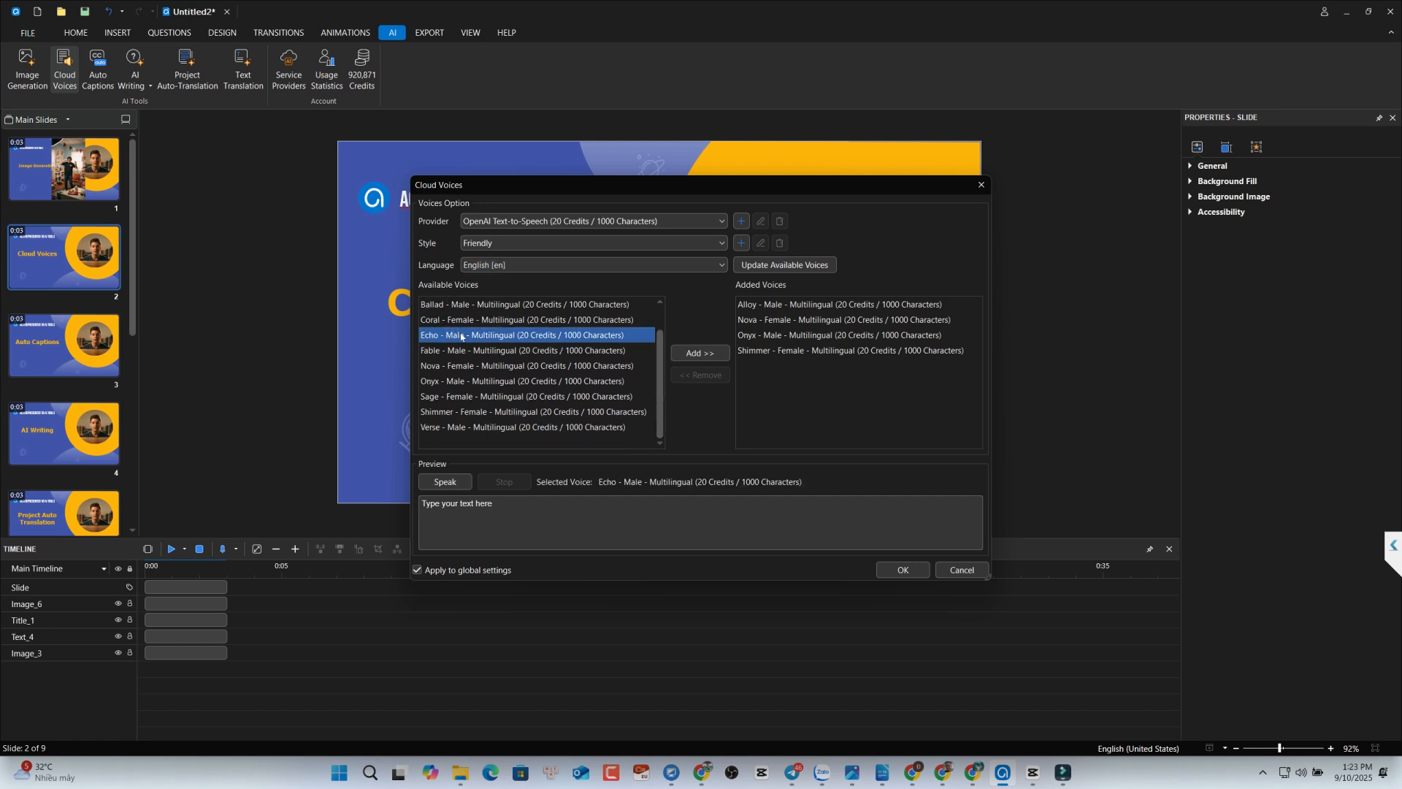
left_click(699, 353)
type("Hello. How are you? This is a")
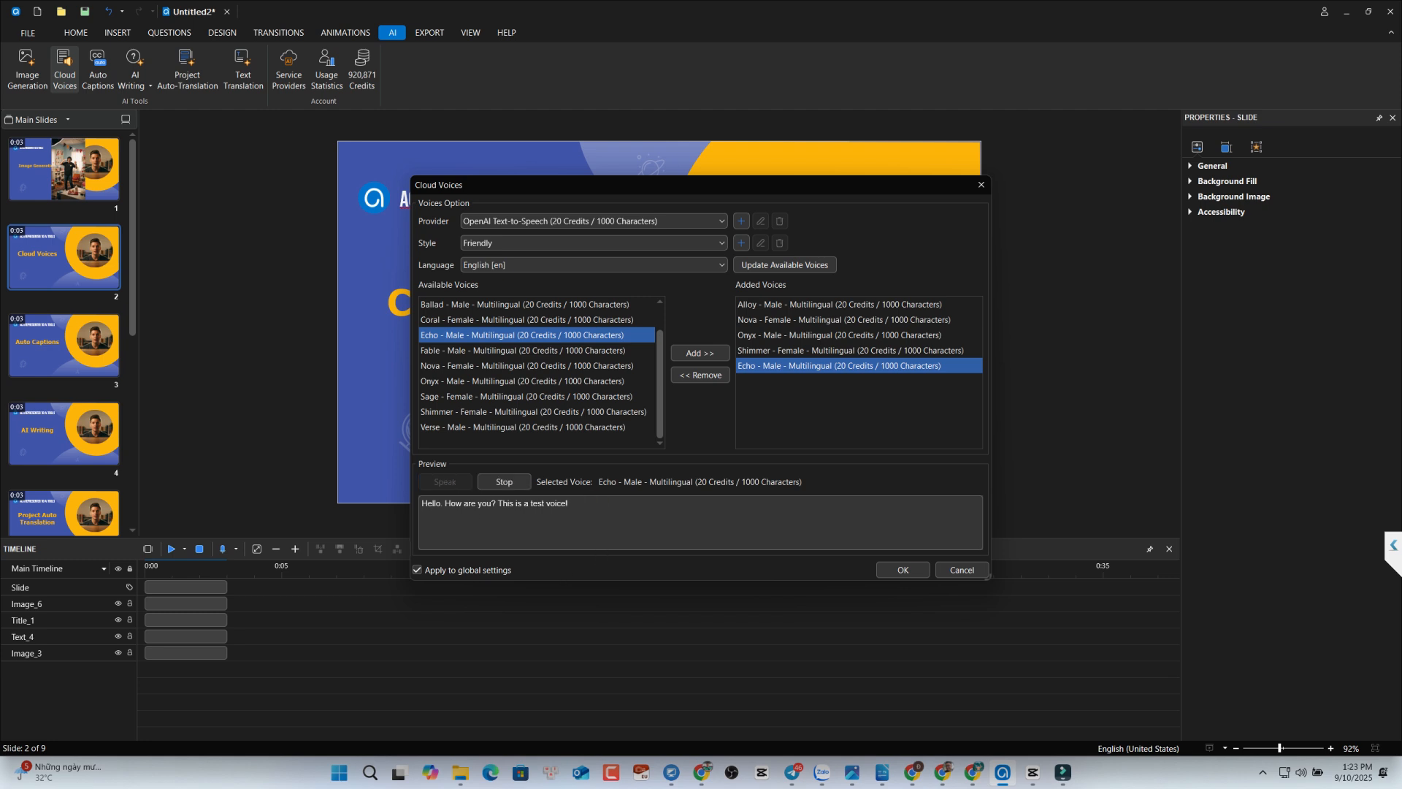
left_click(897, 570)
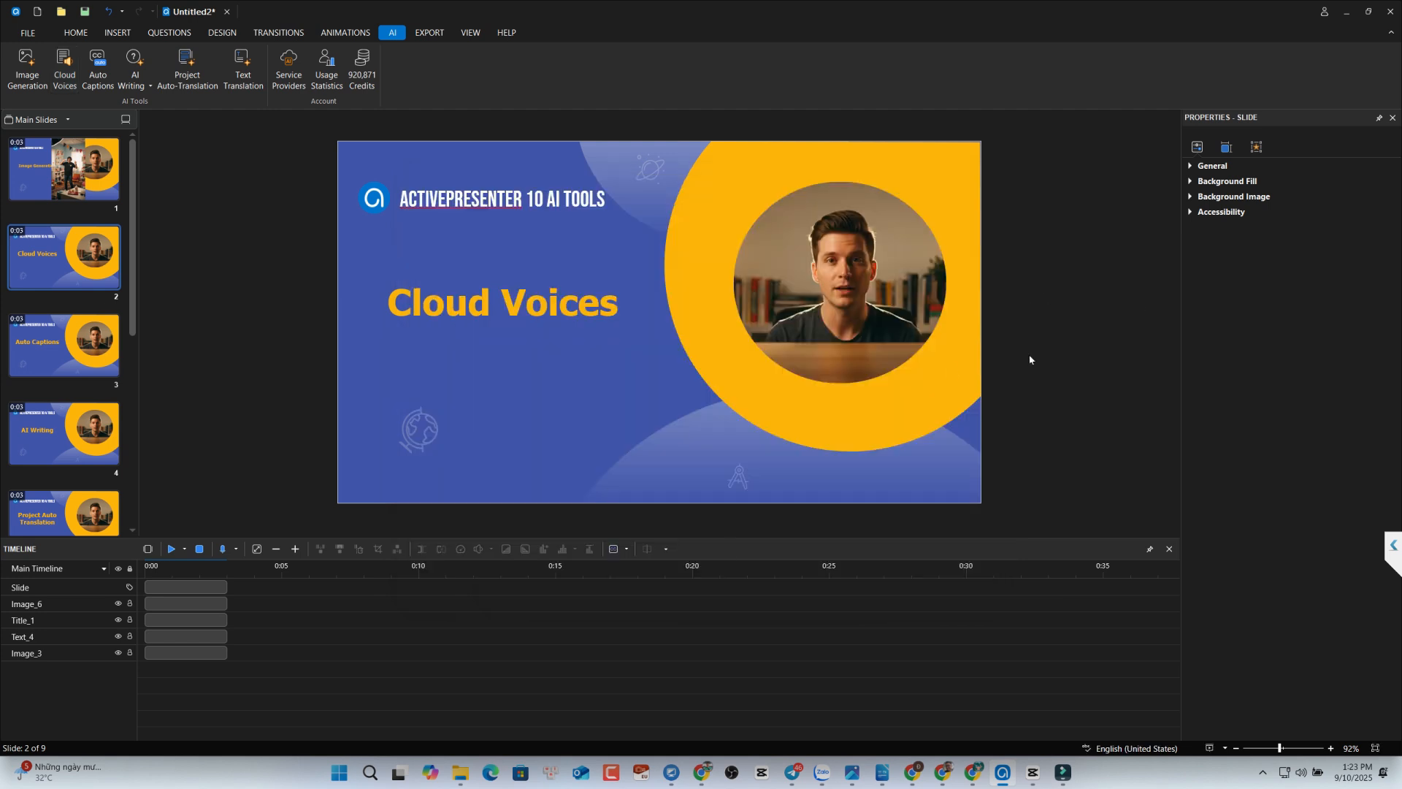
Step: Insert a text caption at 0:01.540 below the Cloud Voices title, starting "ActivePresenter 10 would handle of all the burden tasks" and ending "without switching to other apps."
left_click(187, 574)
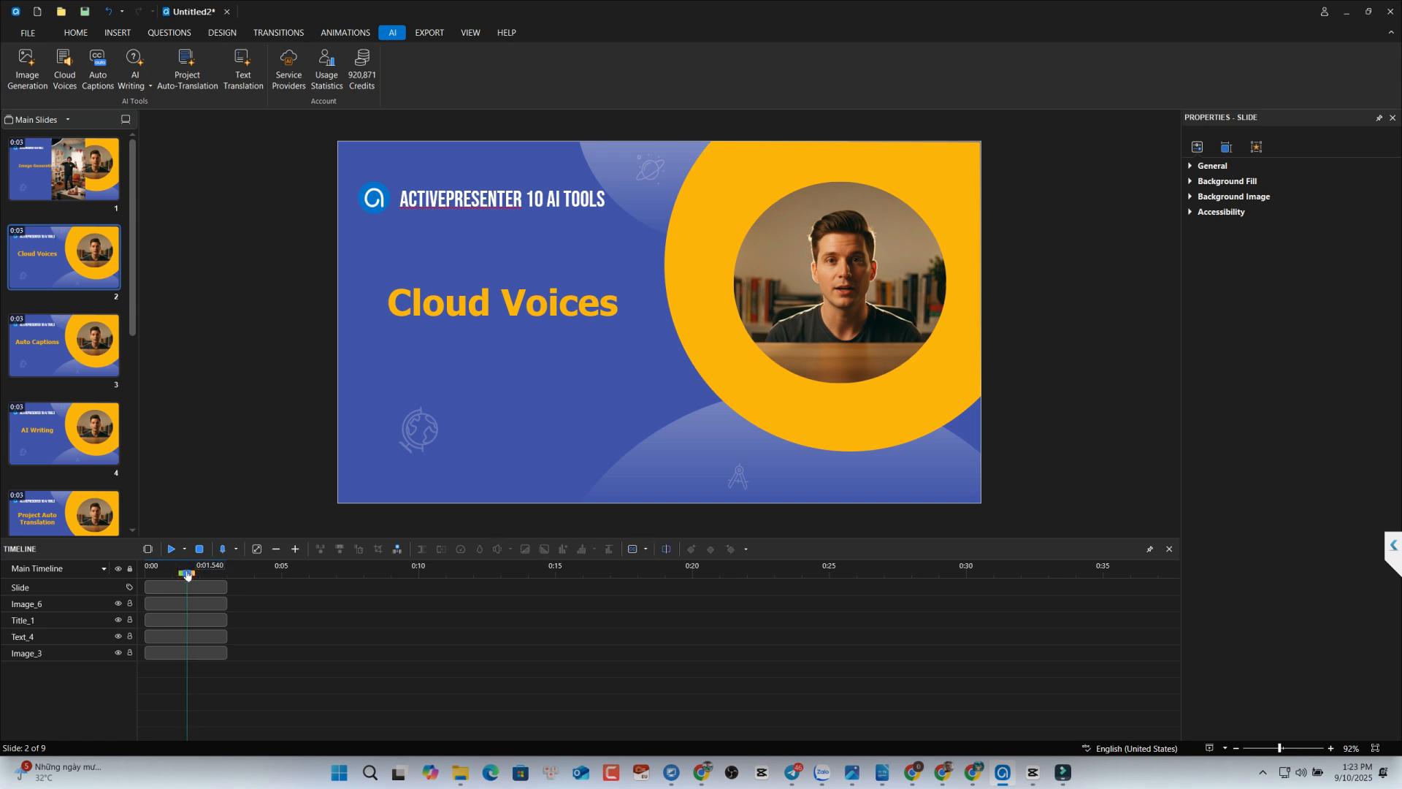
left_click(118, 33)
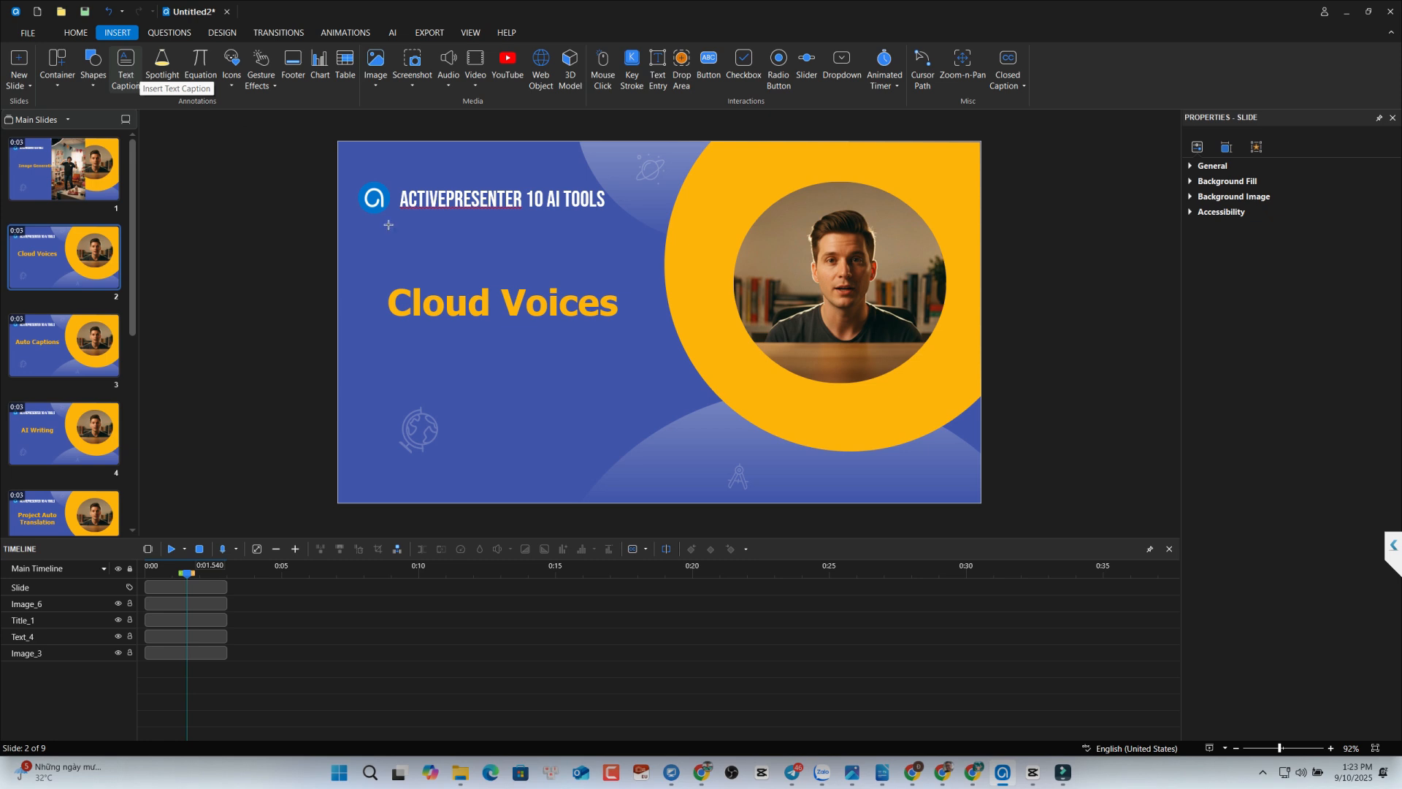
left_click_drag(419, 348, 674, 428)
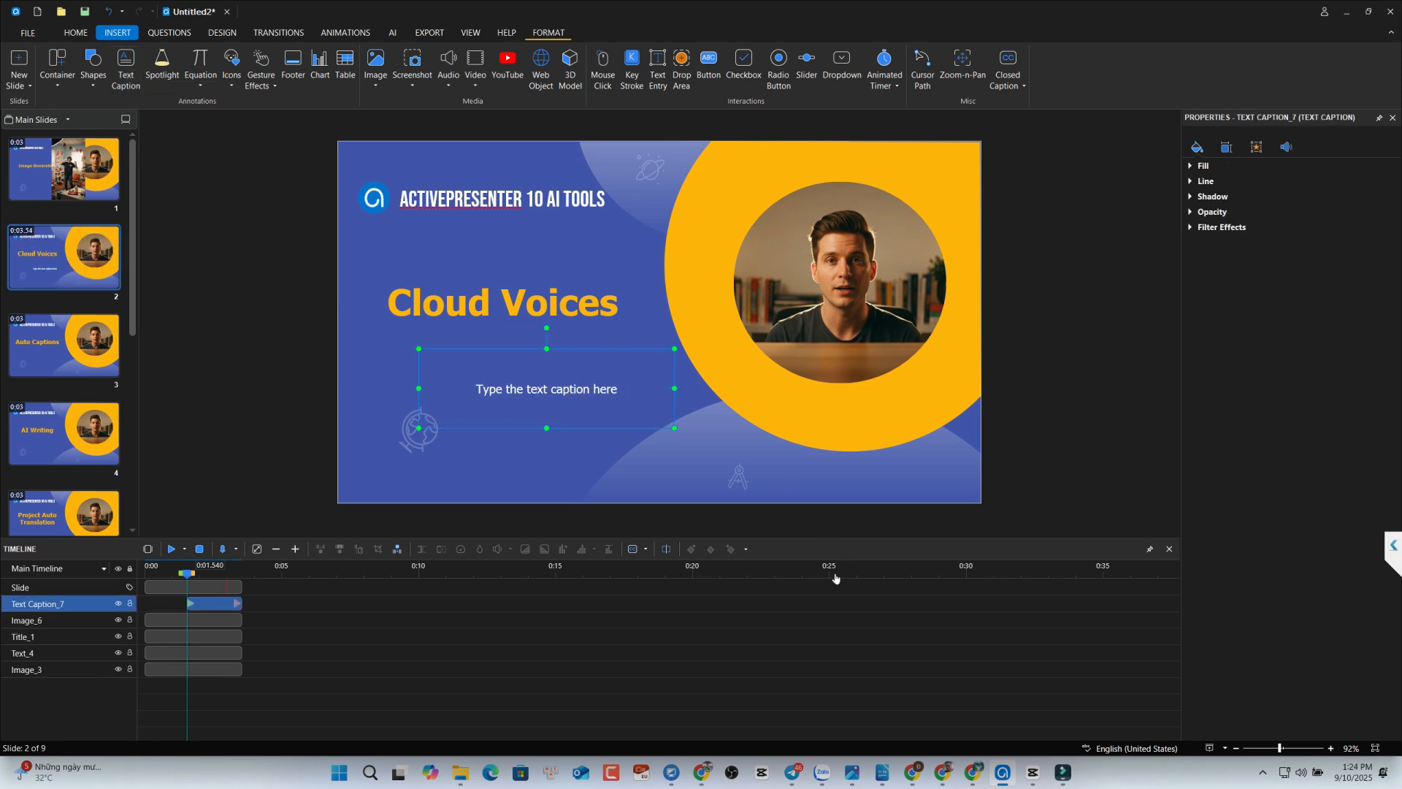
type("ActivePresenter 10 would handle of all the burden tasks from recording, create step by step tutorials to create eLearning interactivity, so that your projects are successfully created in one software only, without switching to other apps.")
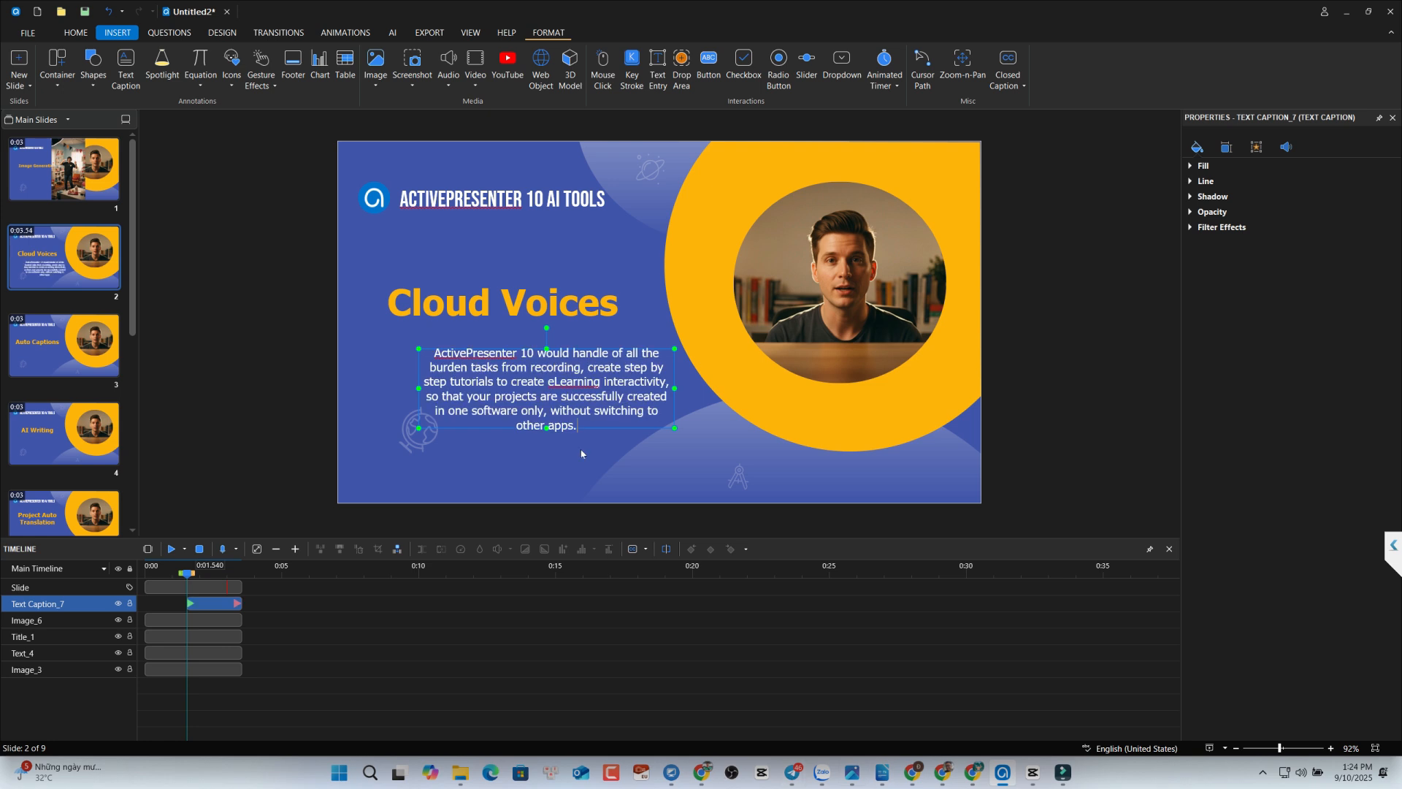
left_click(581, 454)
left_click(582, 403)
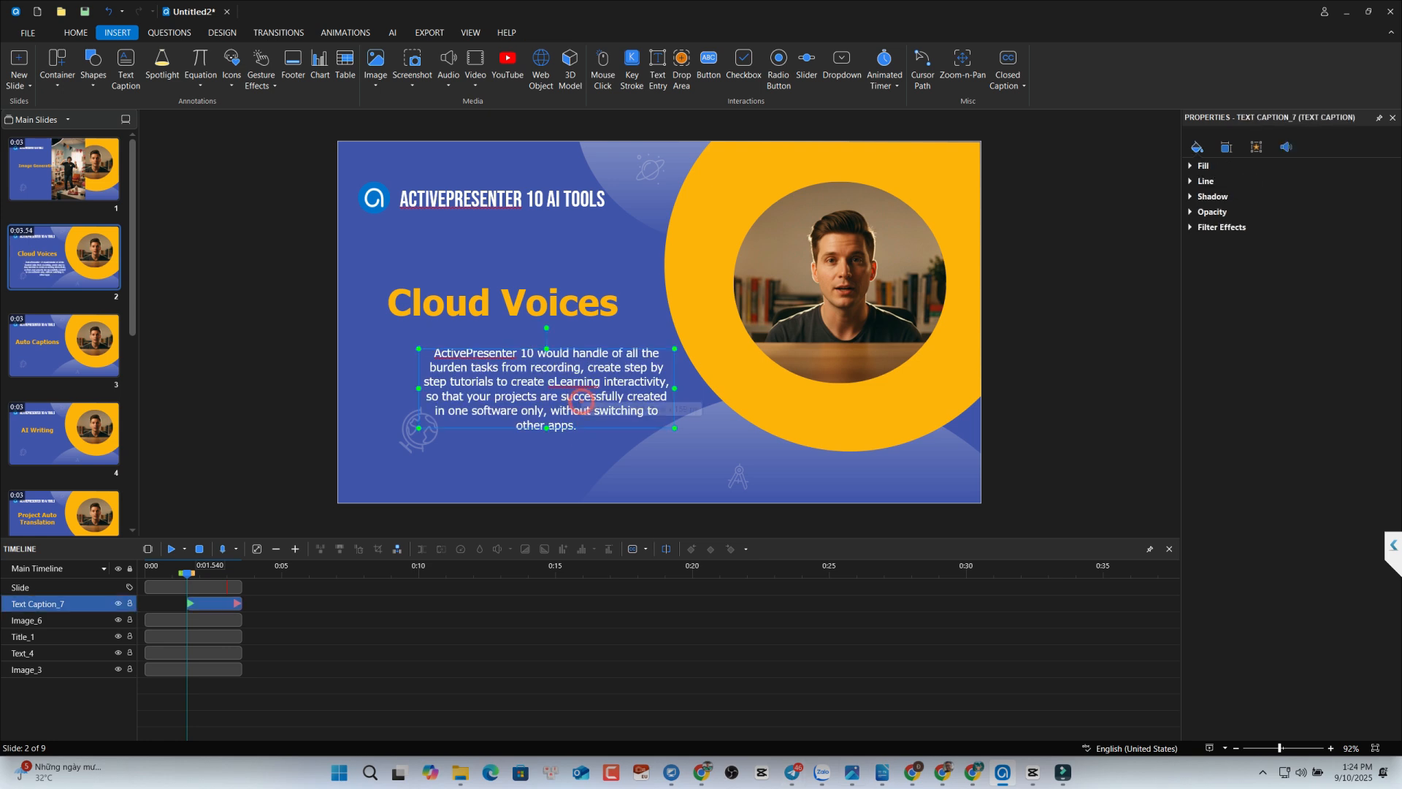
Step: Choose the Echo male multilingual voice for the text caption's text-to-speech and preview the spoken text
left_click(1287, 148)
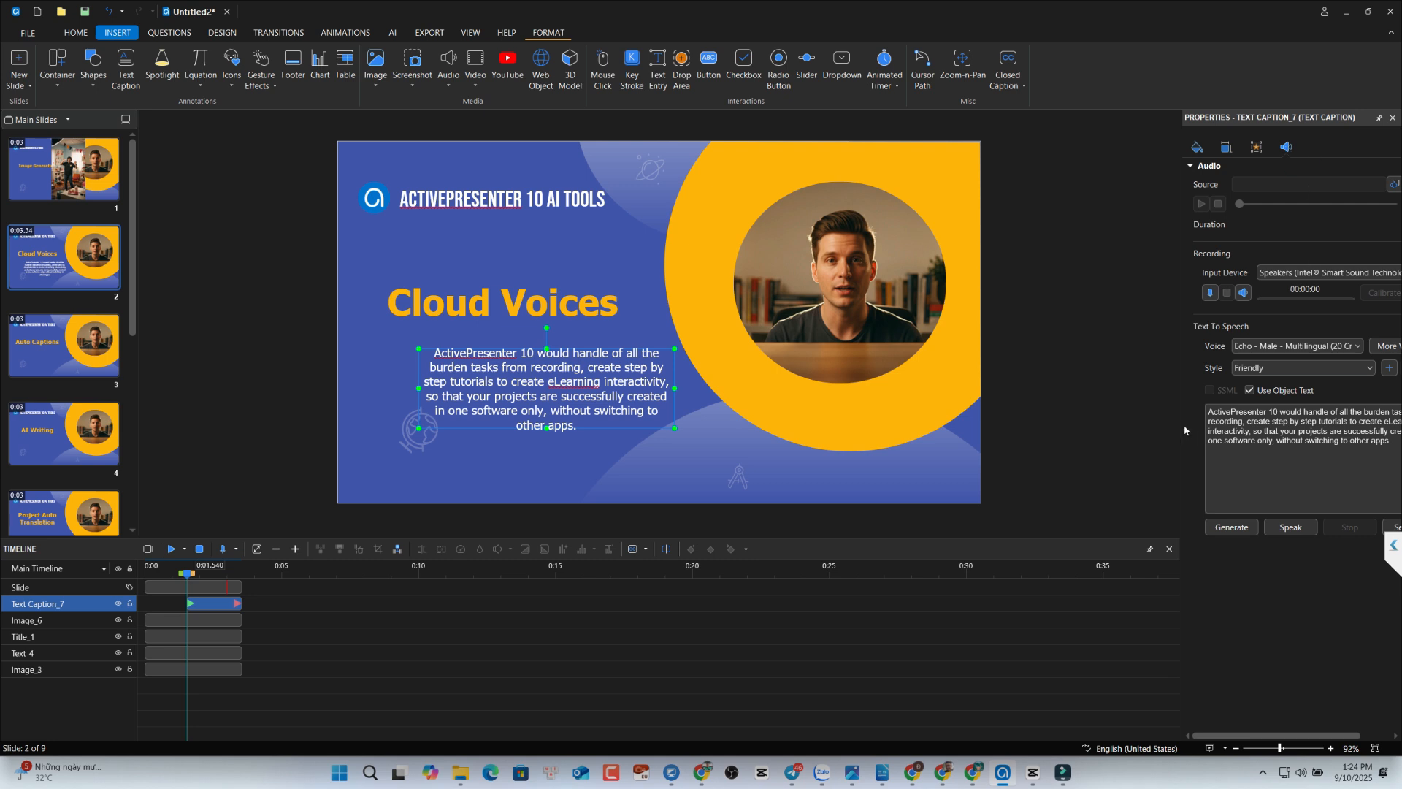
left_click_drag(1183, 427, 1037, 425)
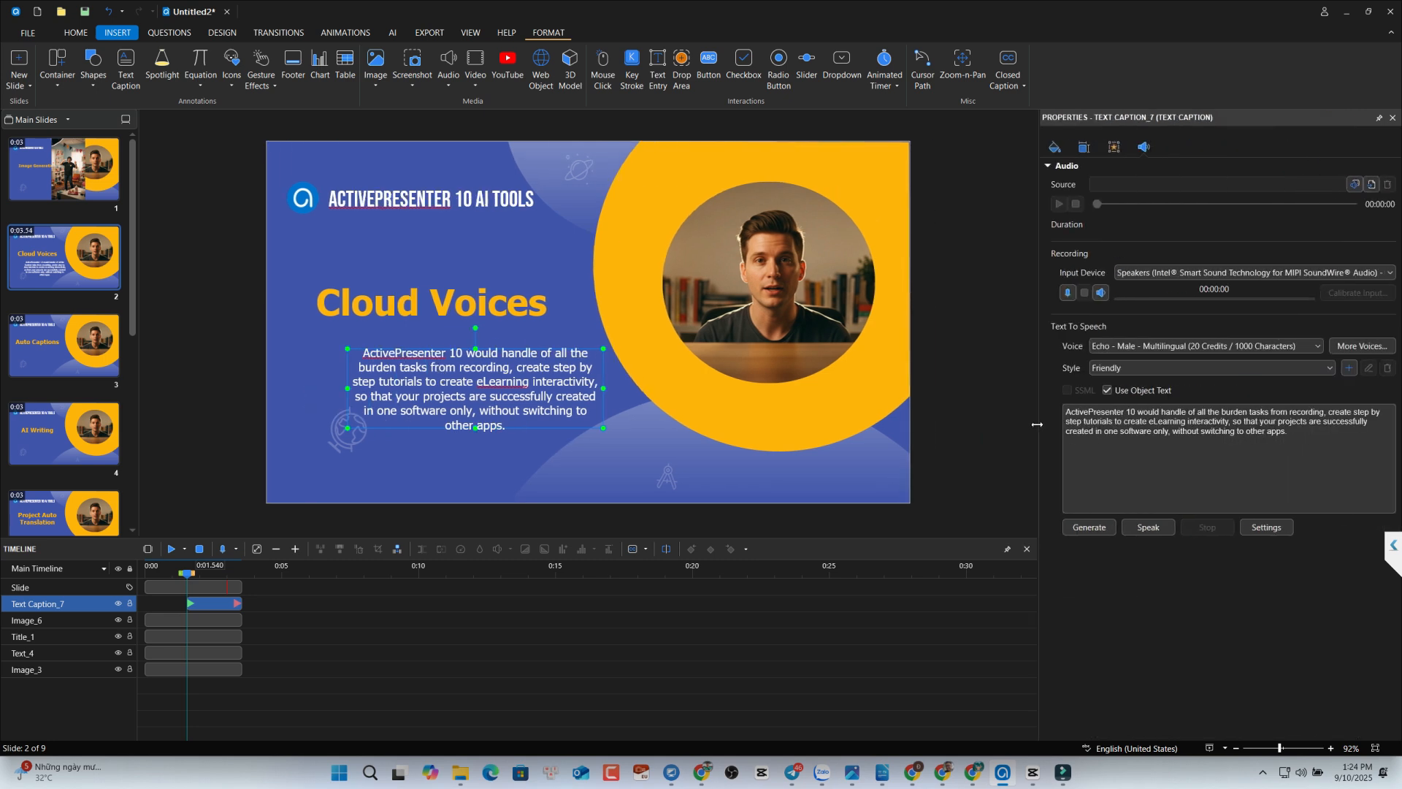
left_click(1320, 350)
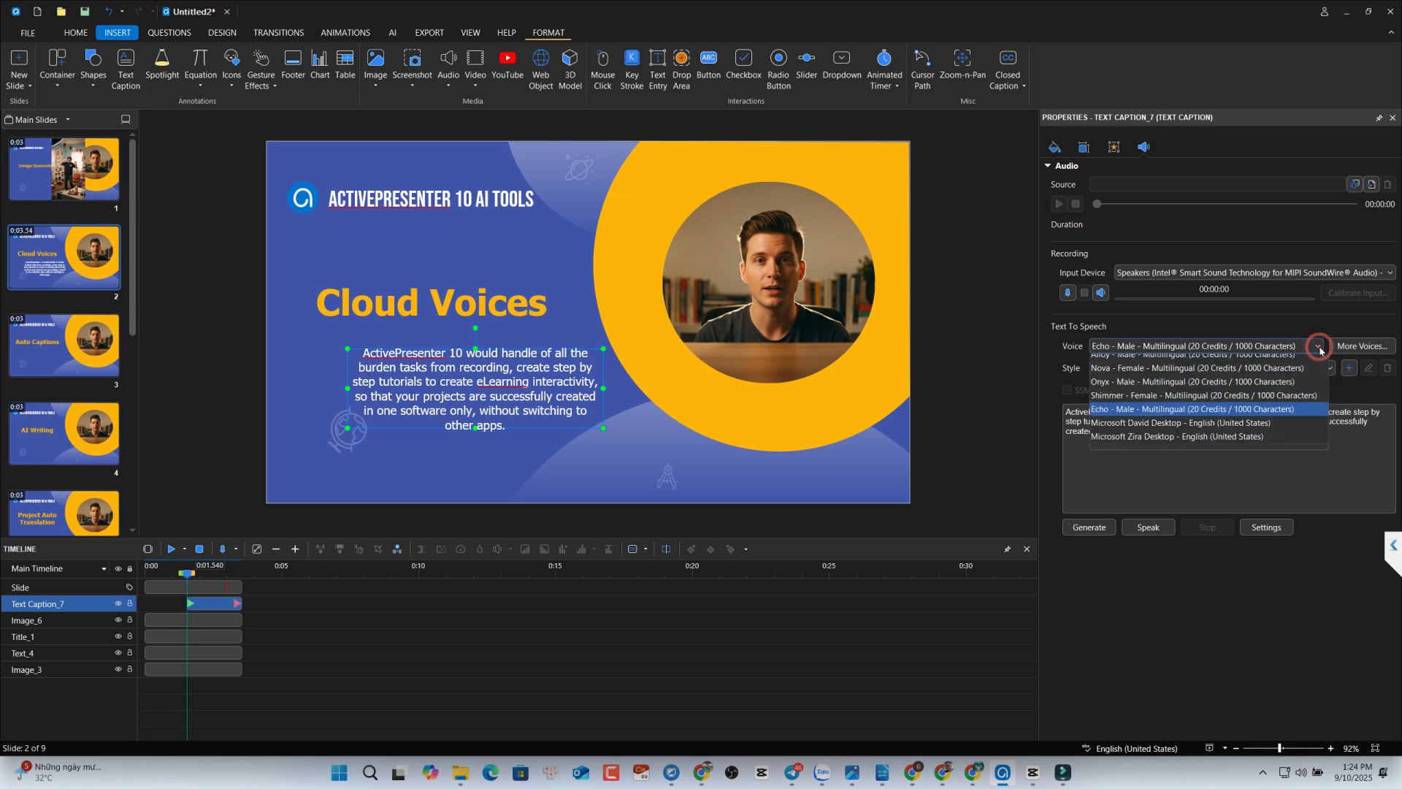
left_click(1116, 416)
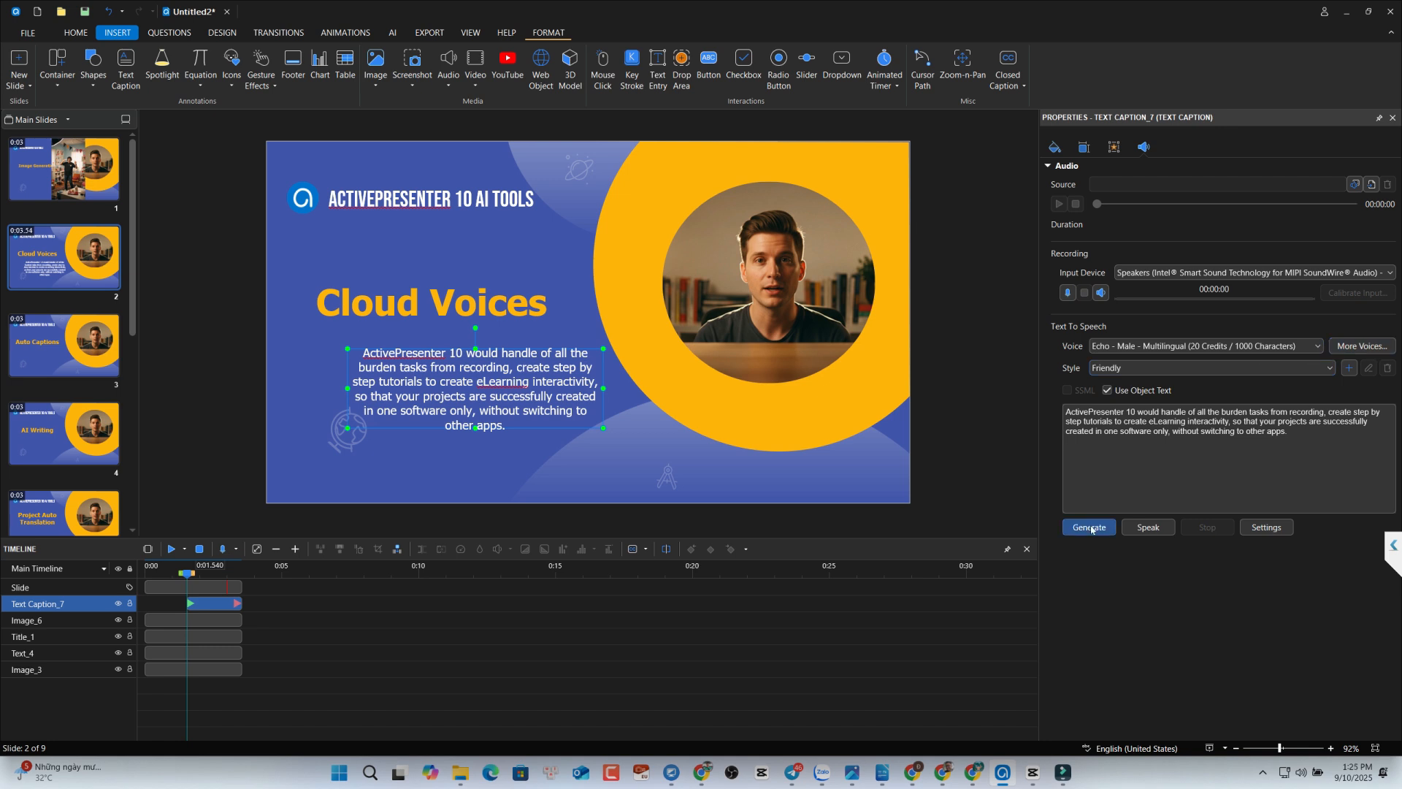
left_click(1148, 528)
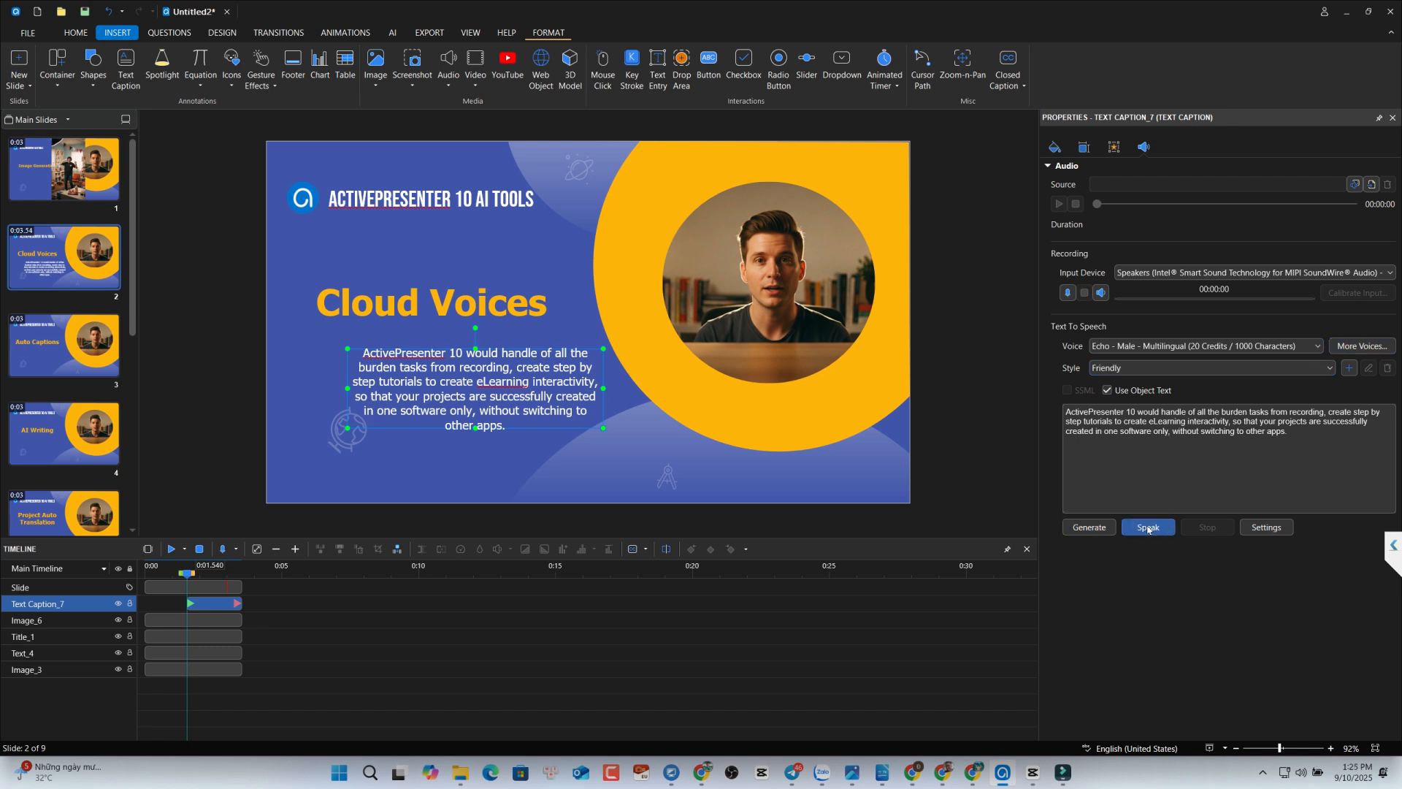
Step: Generate the caption's speech in the Professional style, extending the object duration to match the audio, and play the timeline
left_click(1330, 368)
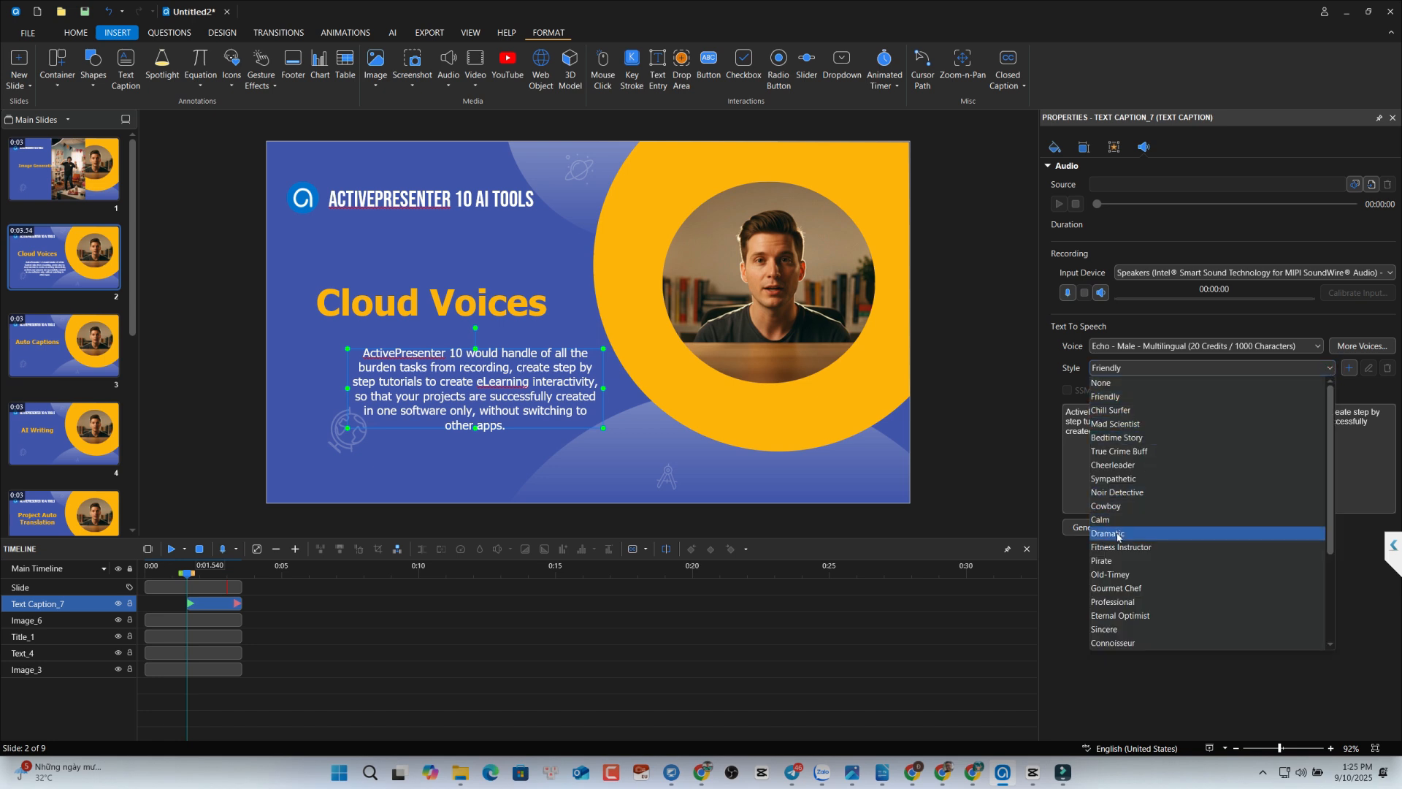
left_click(1114, 602)
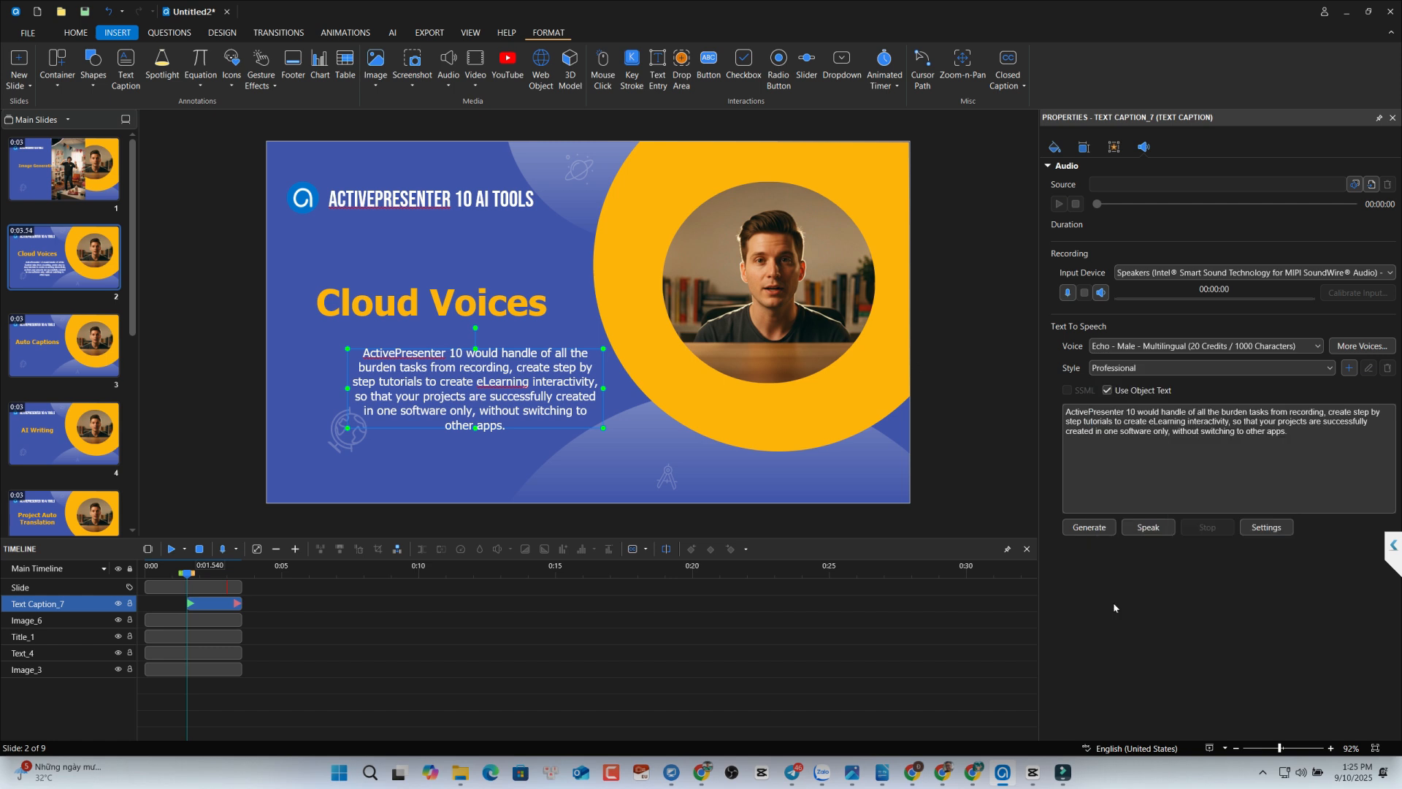
left_click(1091, 529)
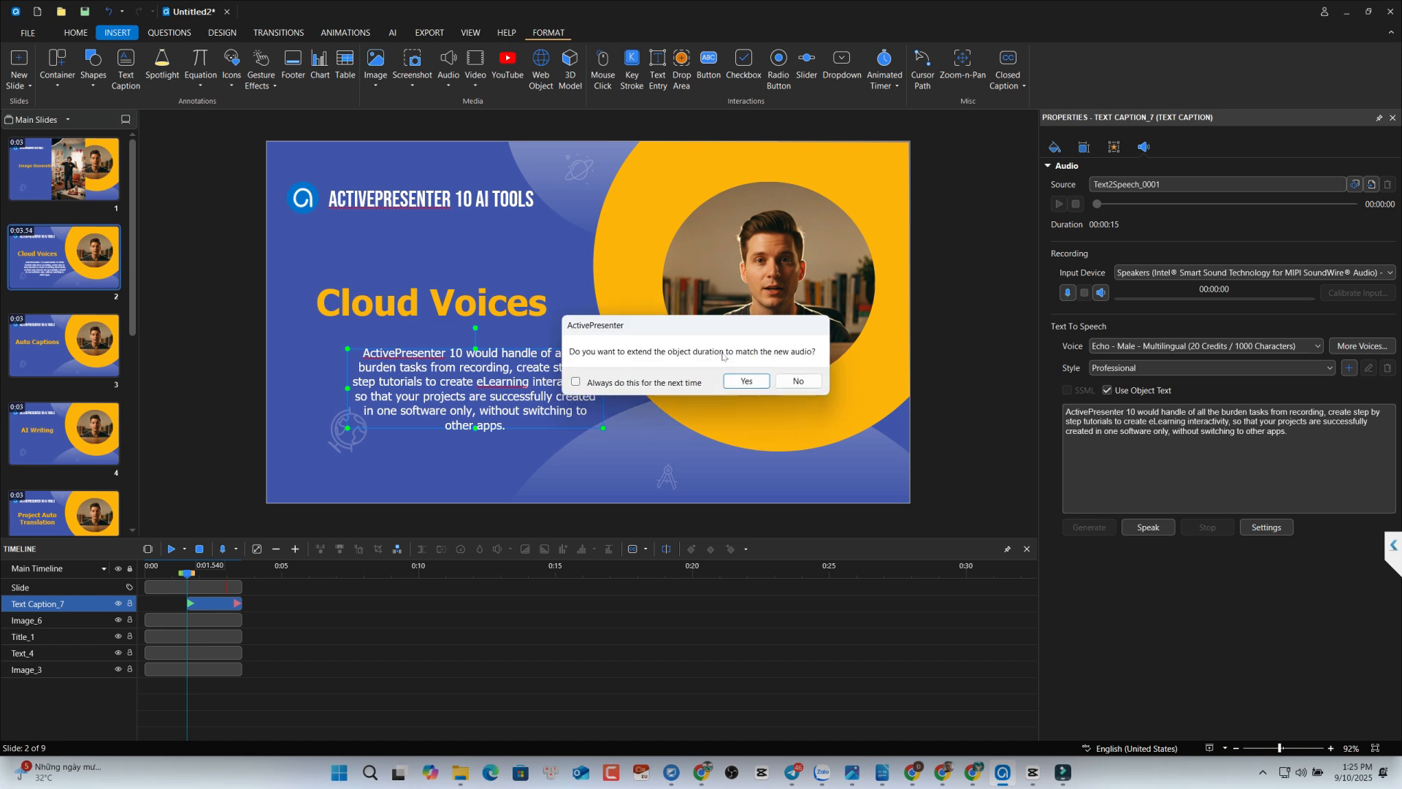
left_click(742, 381)
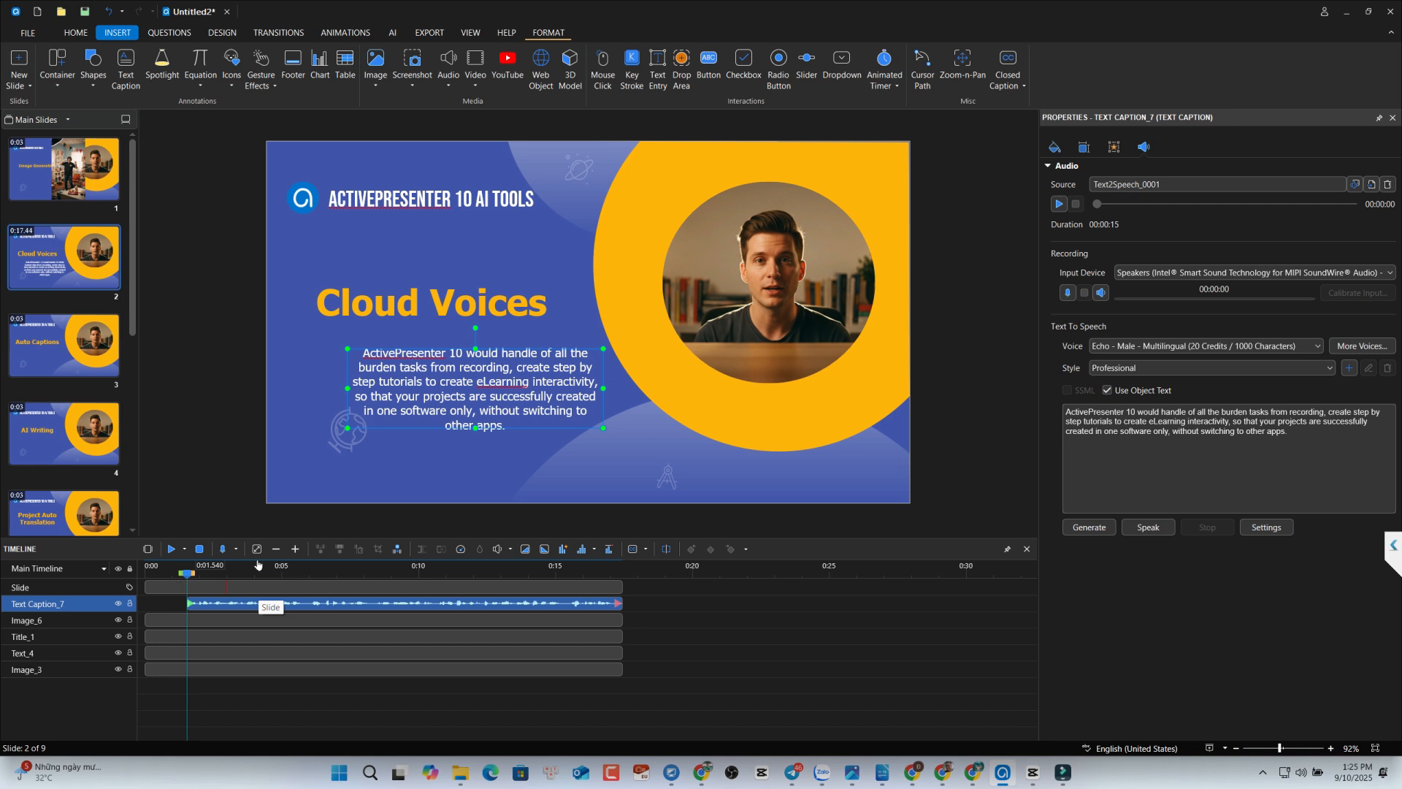
left_click(170, 549)
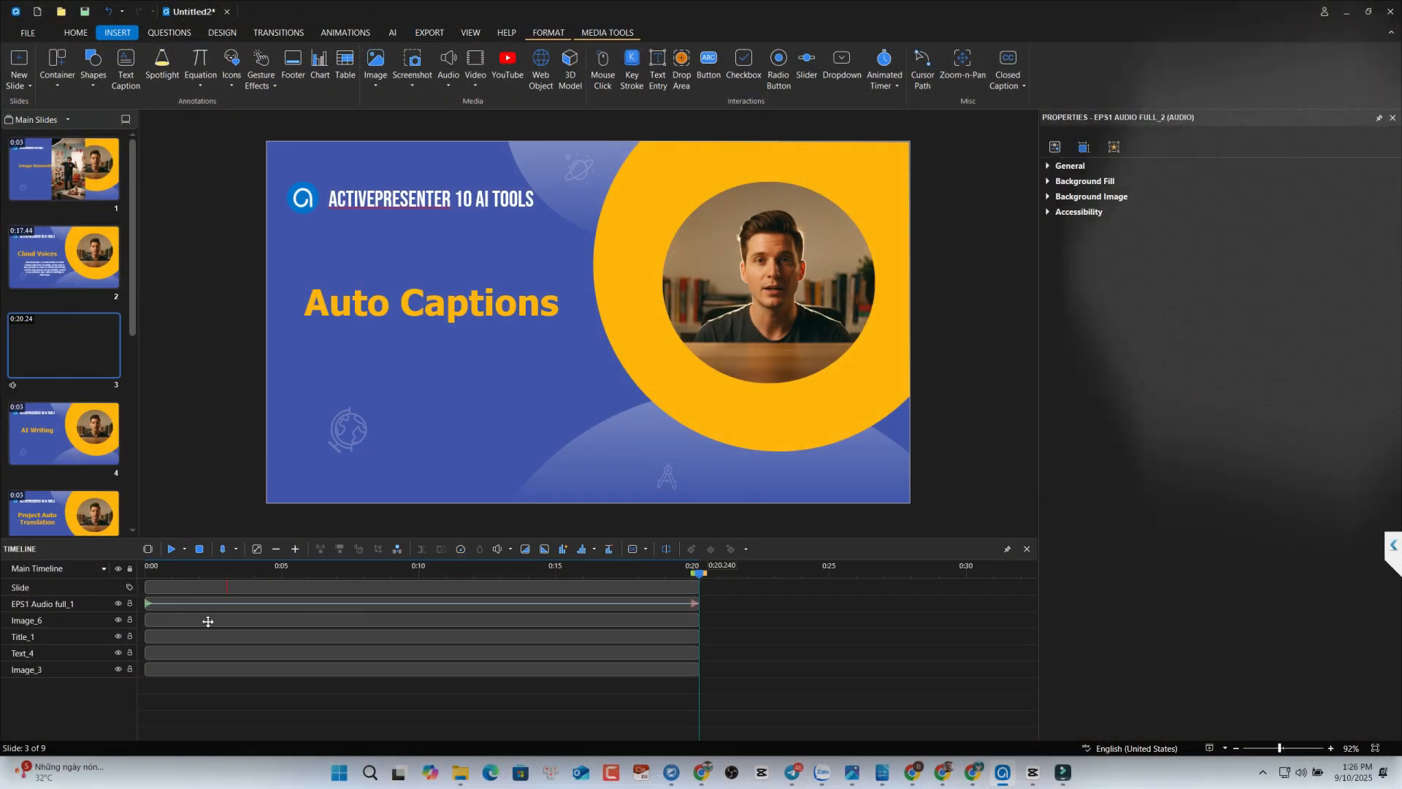
Step: Play part of the narration audio on the Auto Captions slide from 0:00.380
left_click(155, 569)
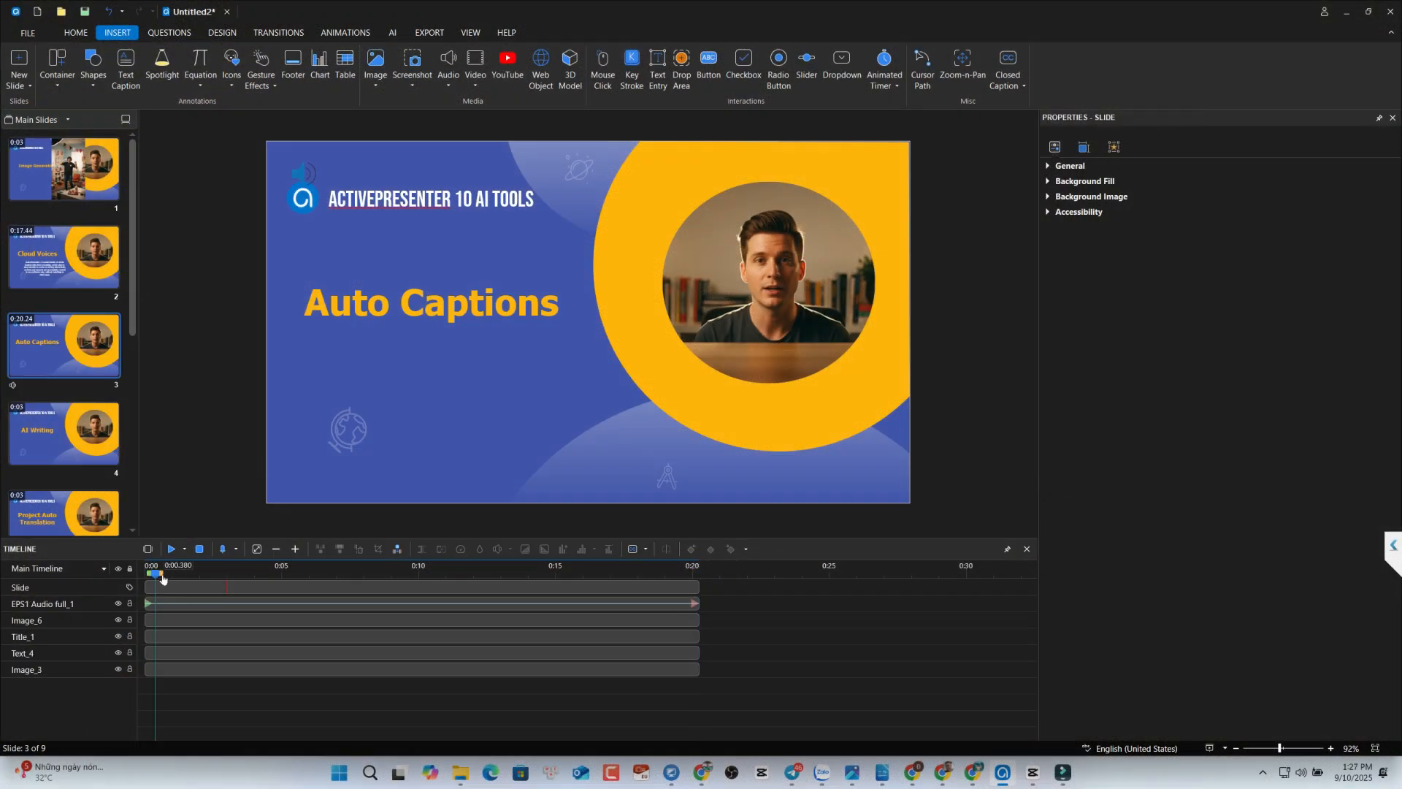
key("space")
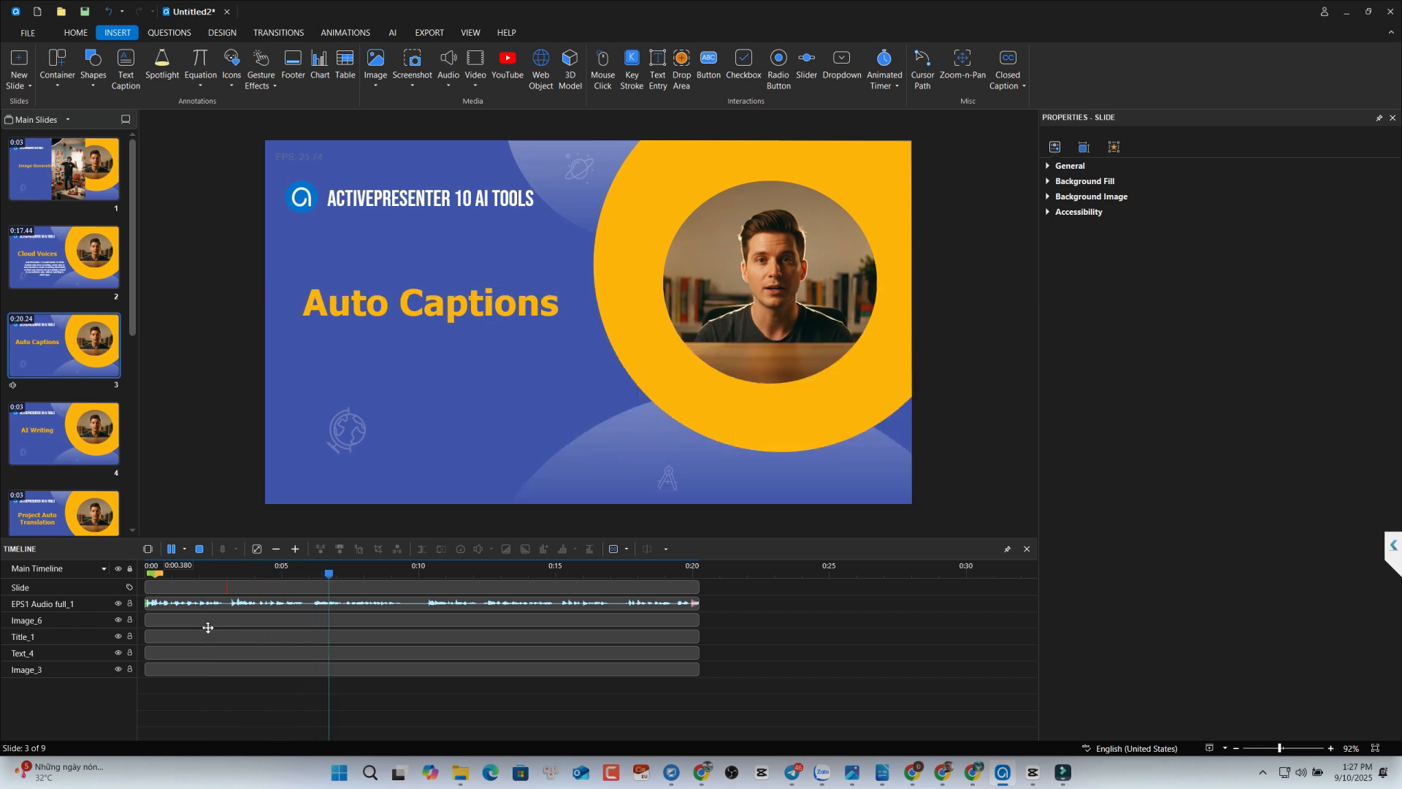
key("space")
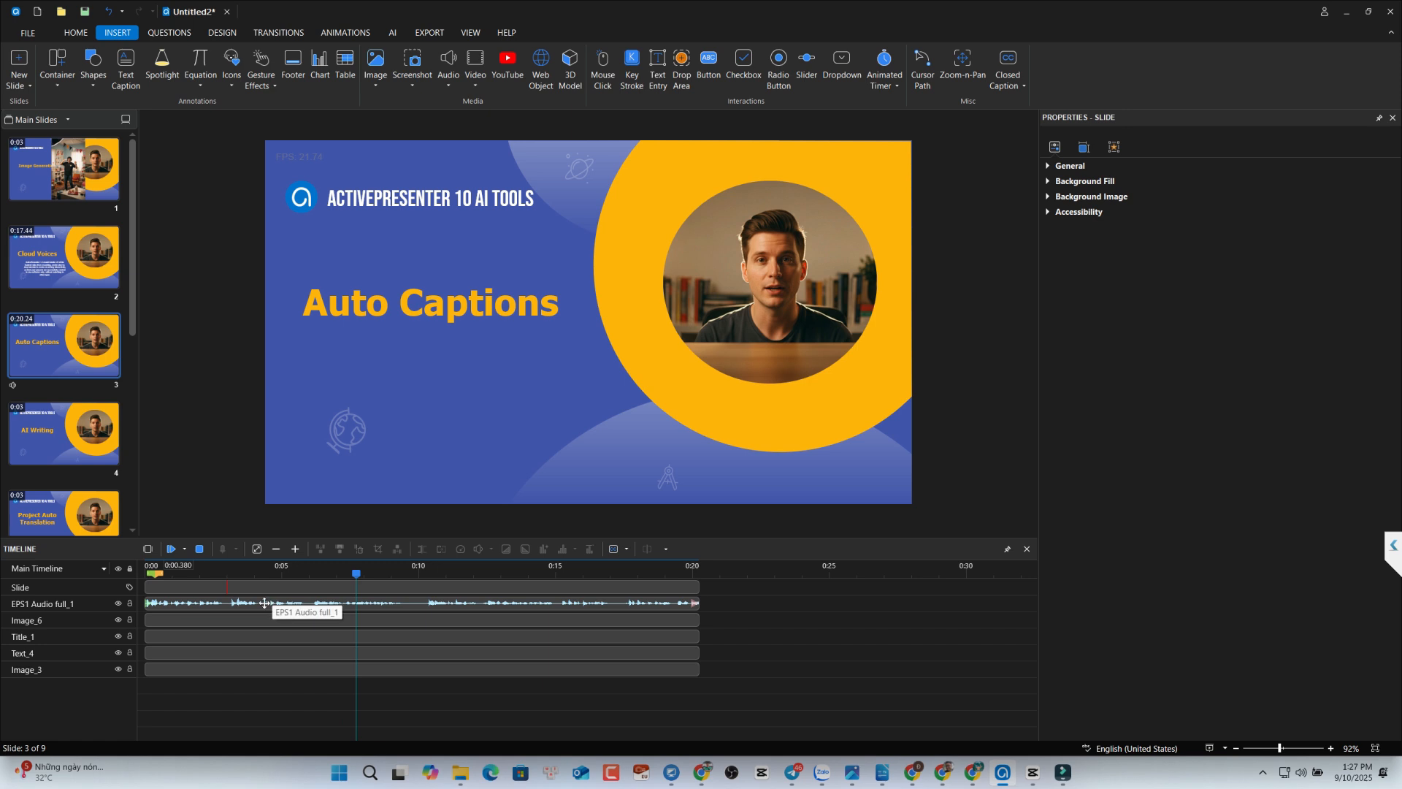
Step: Generate automatic captions for the slide 3 audio with Google Cloud Speech-to-Text in English (United States), with at most 12 words per caption
left_click(265, 604)
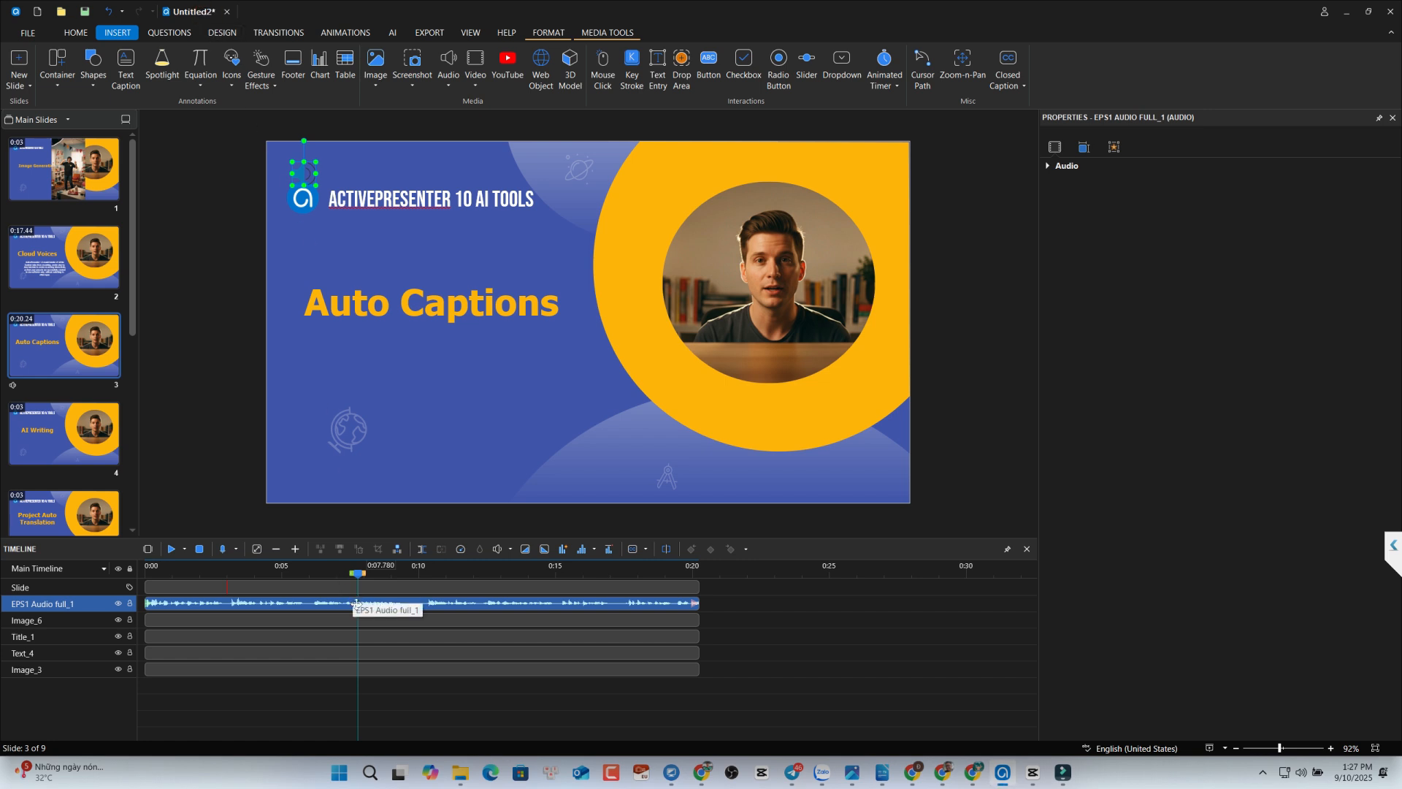
left_click(392, 32)
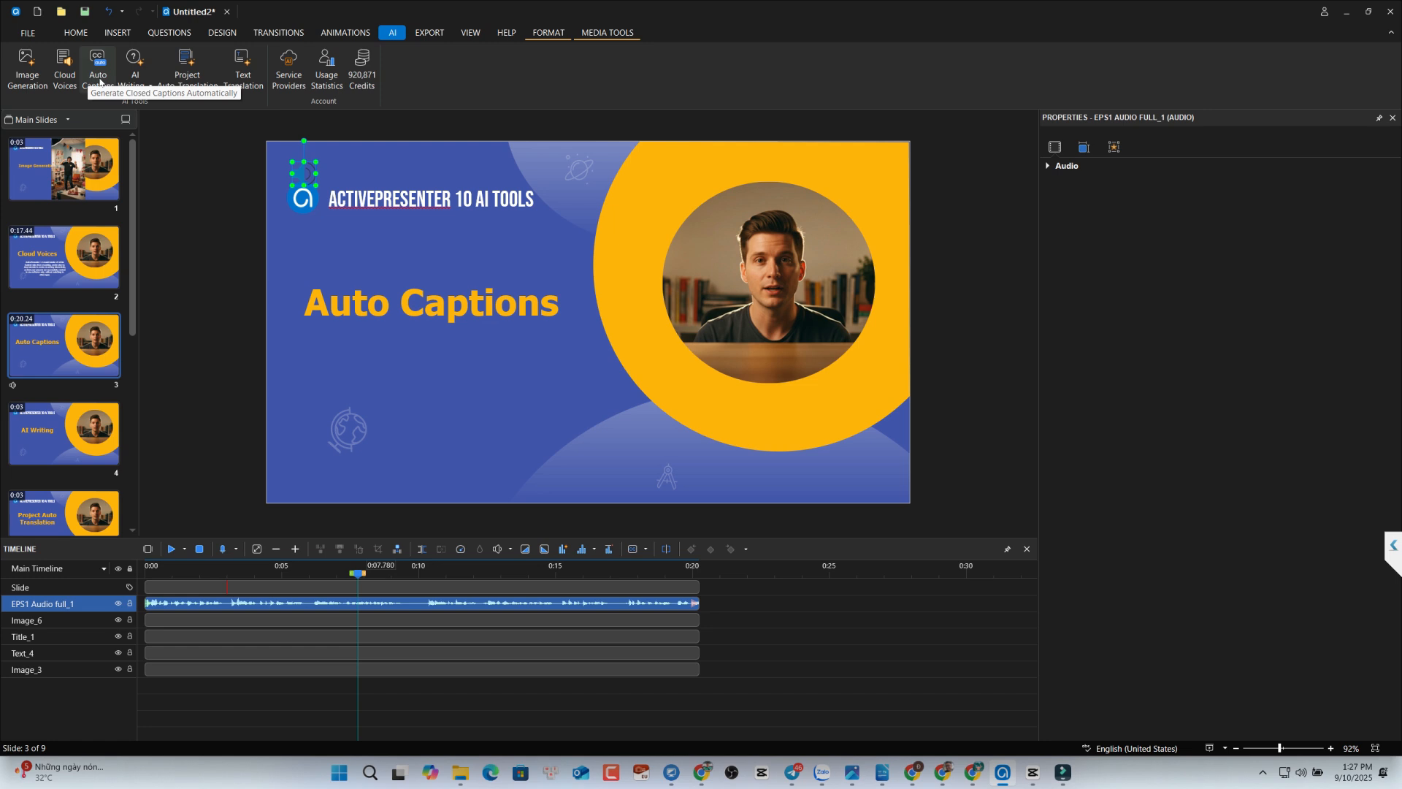
left_click(98, 73)
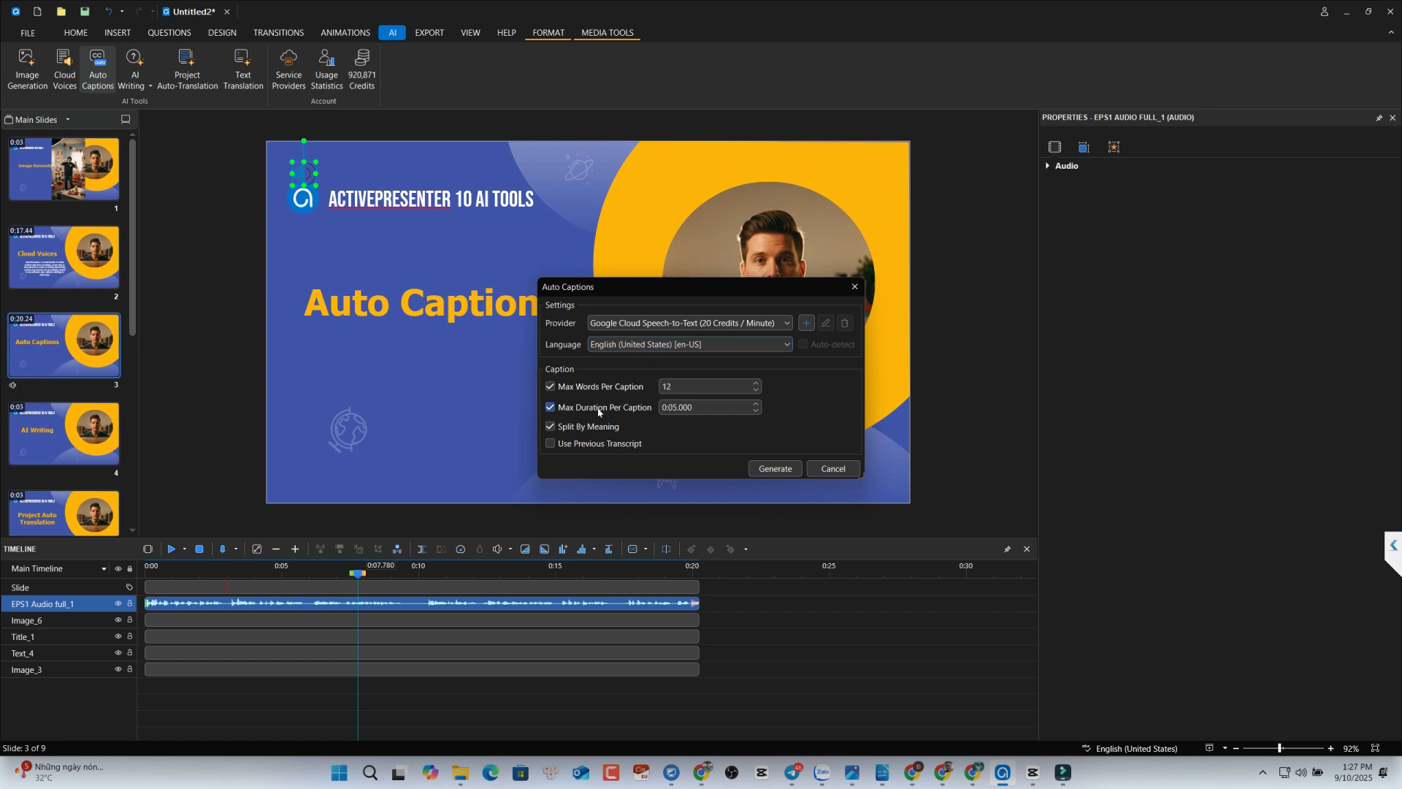
double_click(679, 385)
left_click(779, 469)
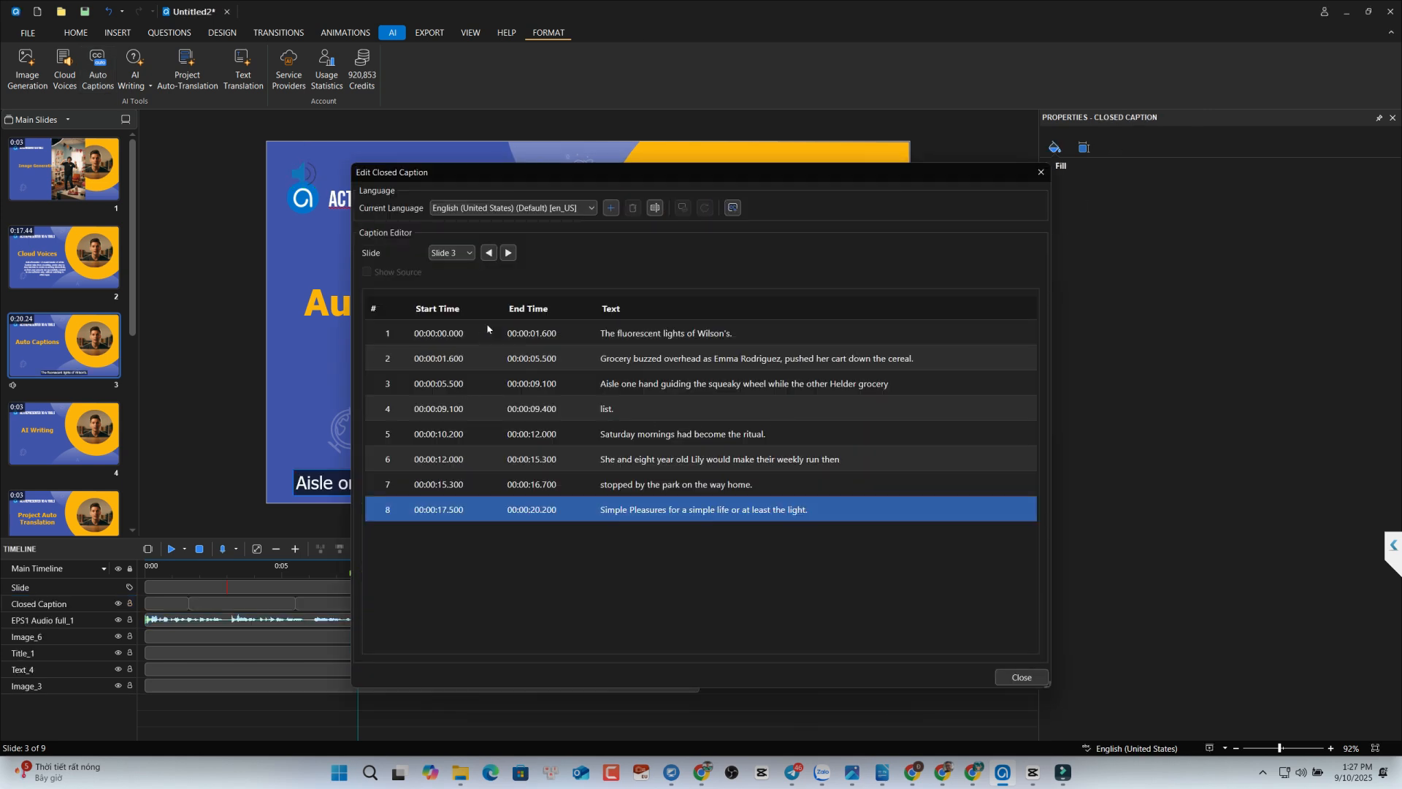
Step: Review the closed captions of slides 3 to 5 in the caption editor and play slide 3 with its captions
left_click(508, 253)
left_click(508, 253)
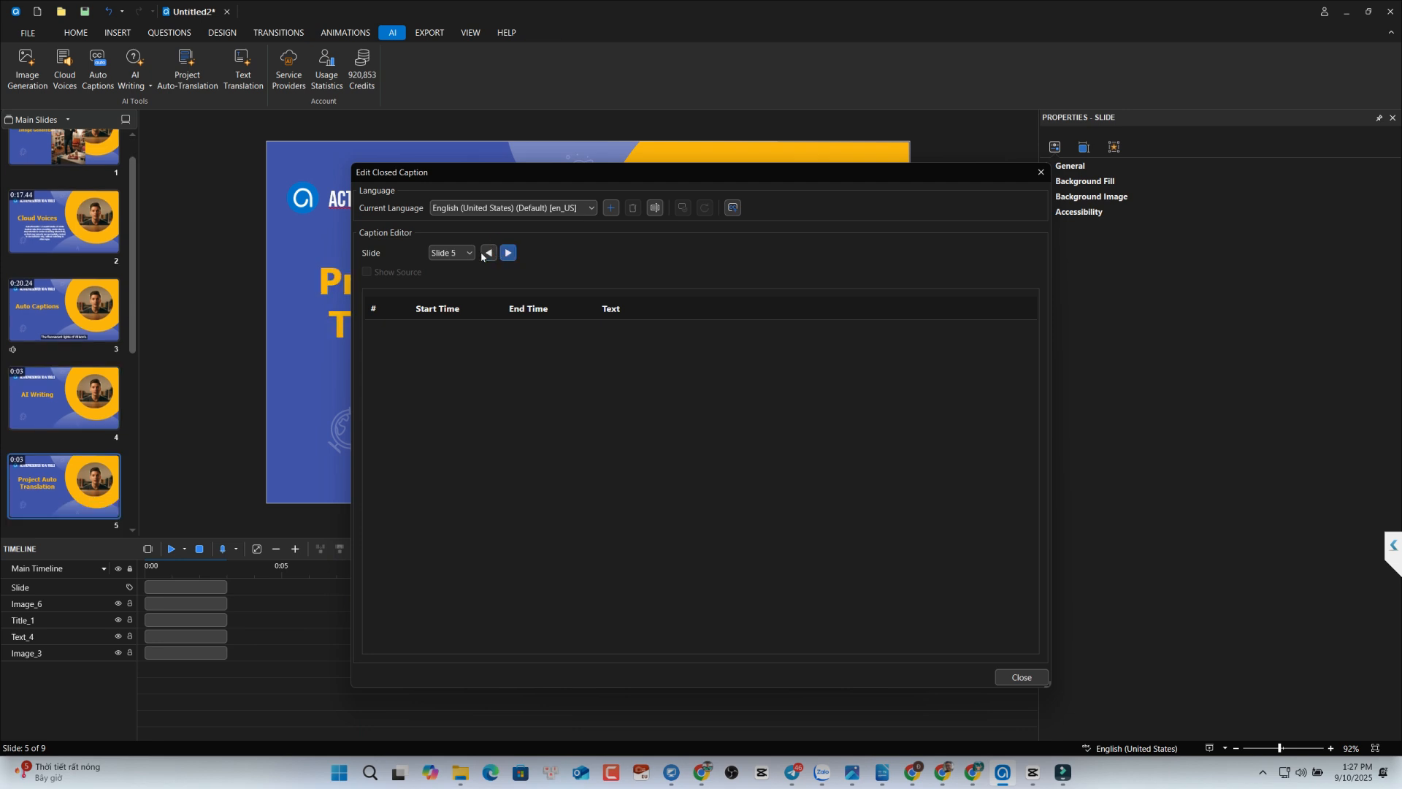
left_click(489, 252)
left_click(488, 253)
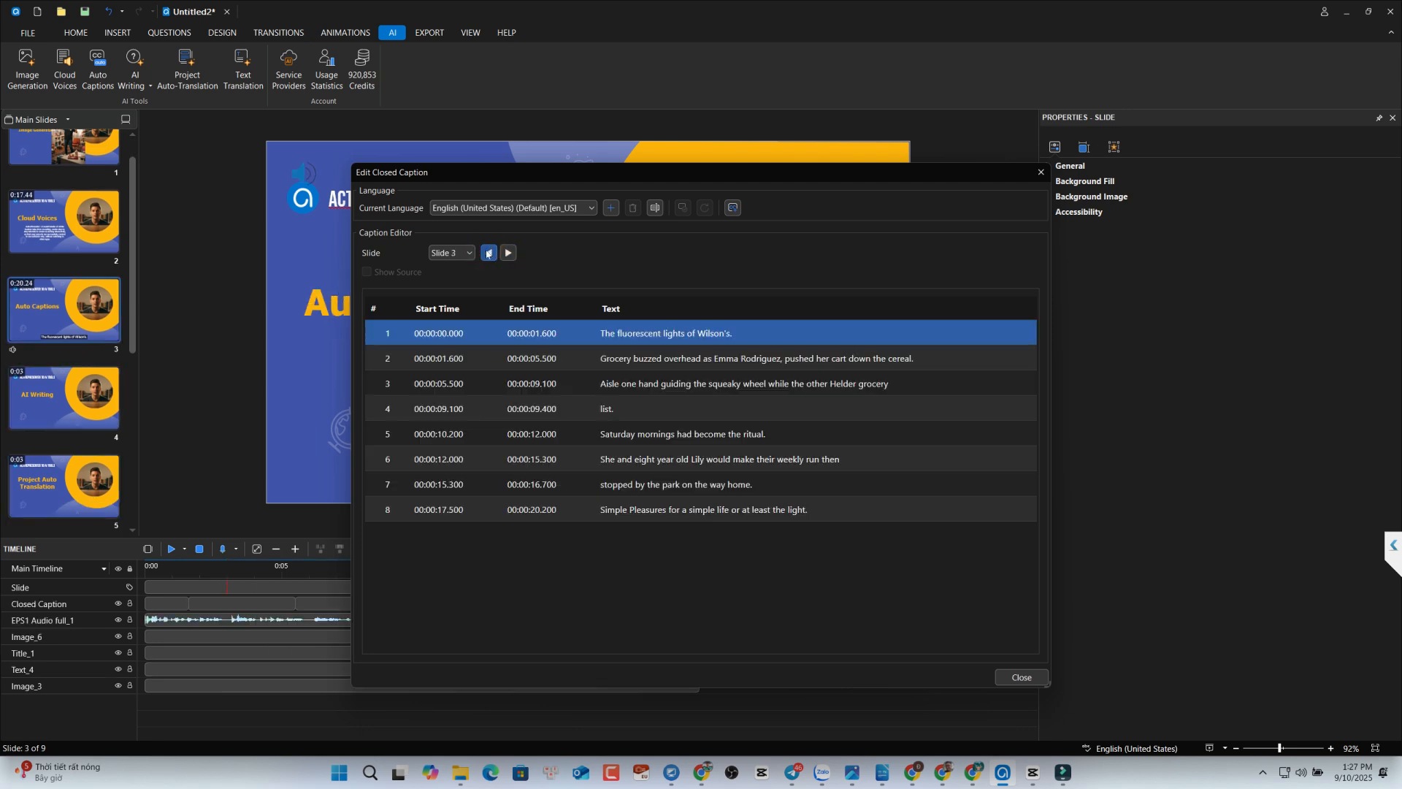
left_click(632, 333)
left_click(701, 358)
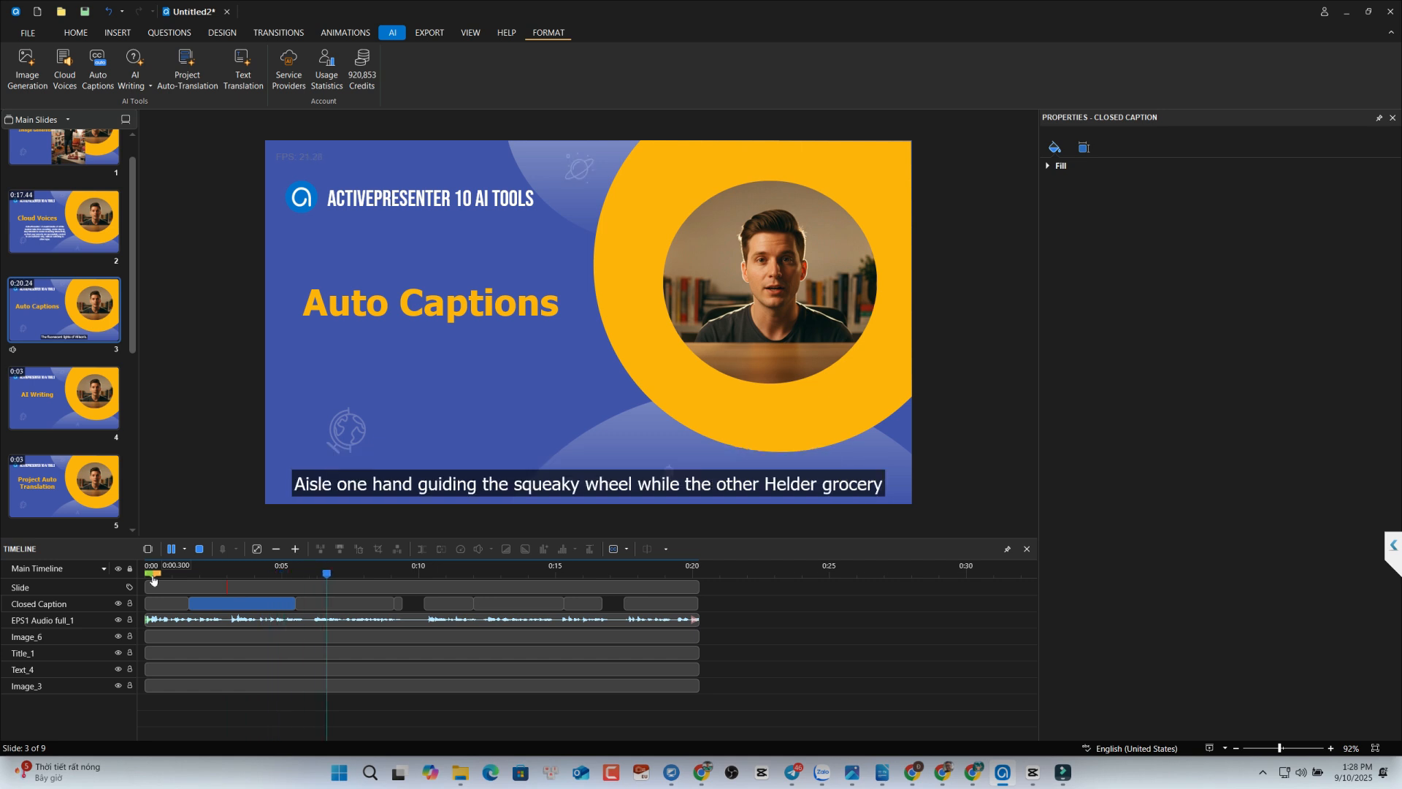
key("space")
Step: Set the font of the first closed caption on the Auto Captions slide to Arial Black, with the playhead at 0:01.040
left_click(162, 604)
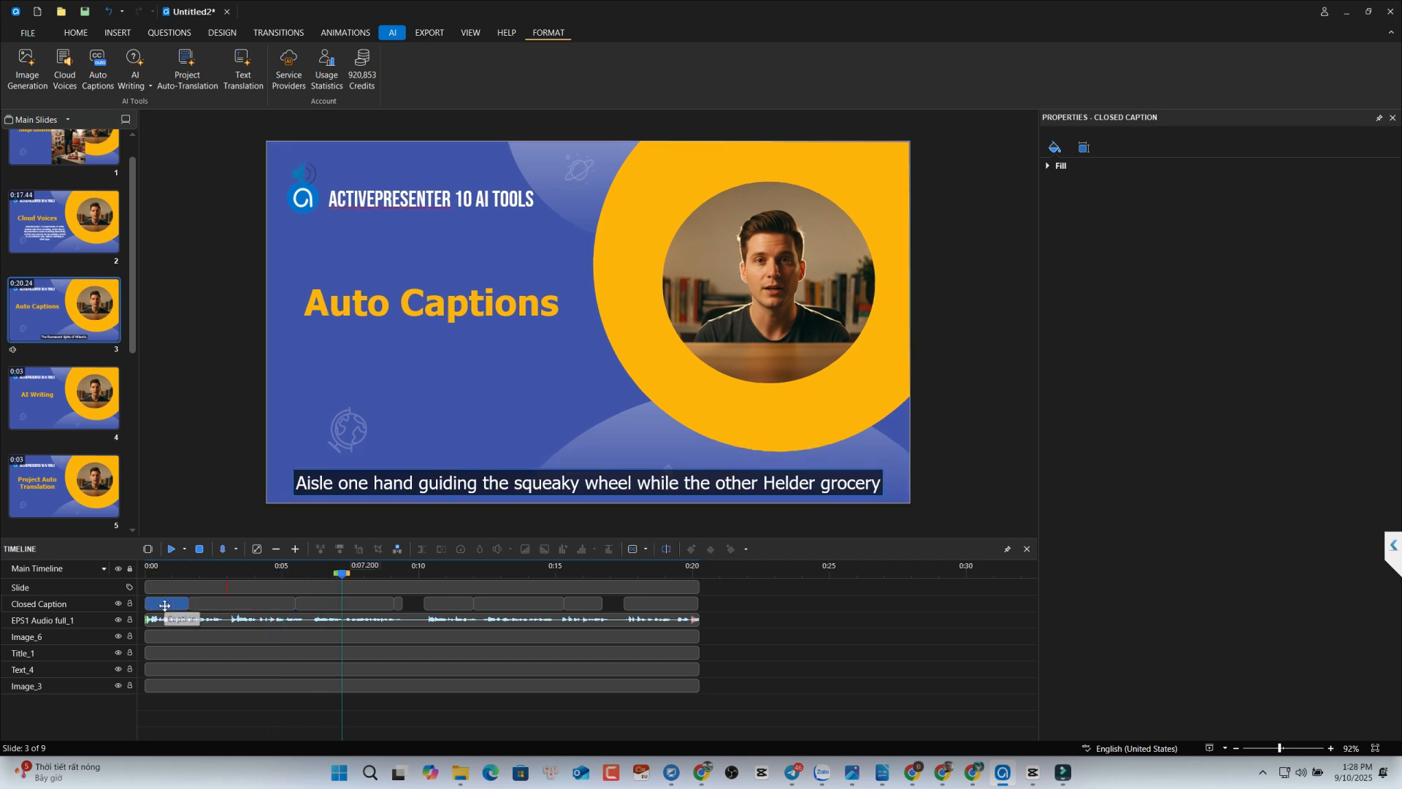
left_click(173, 573)
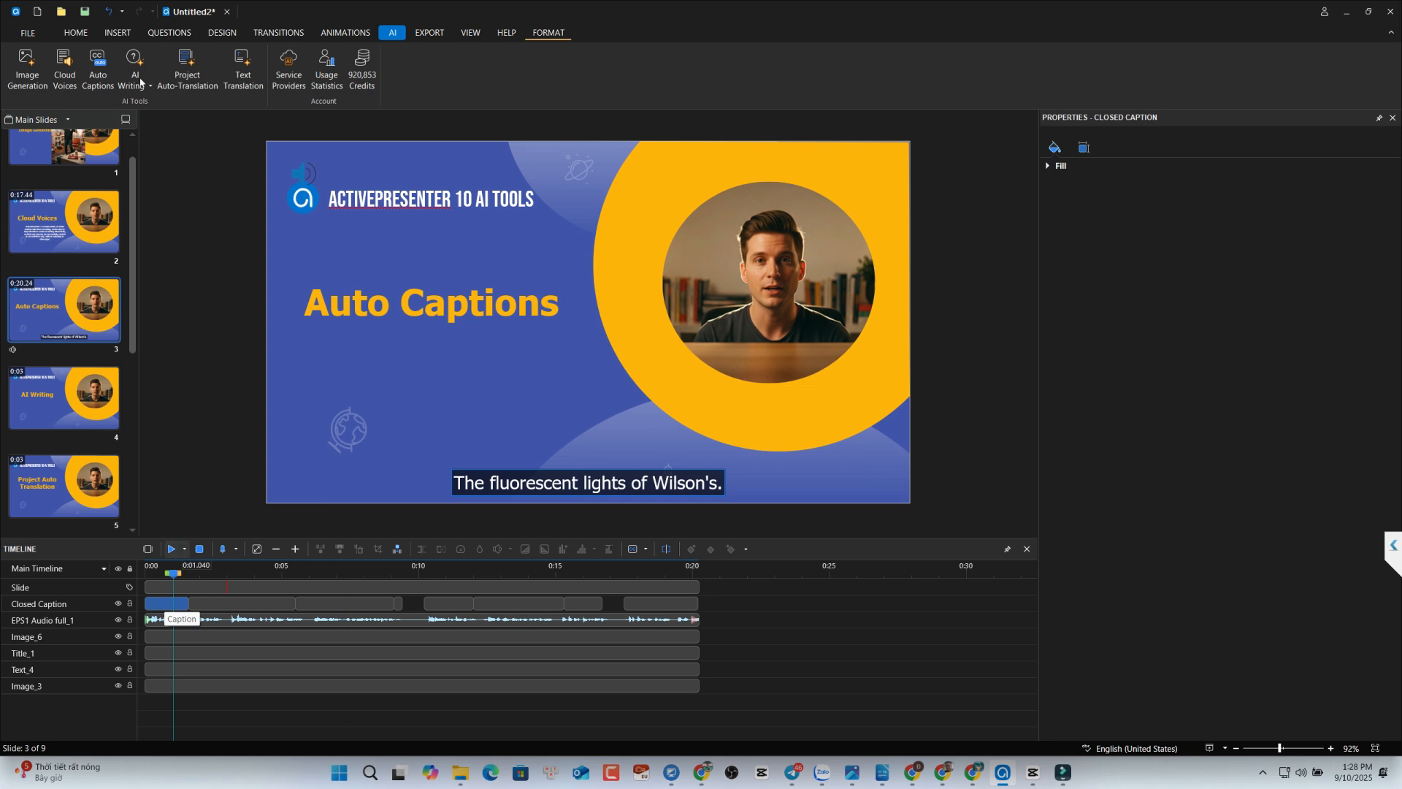
left_click(75, 34)
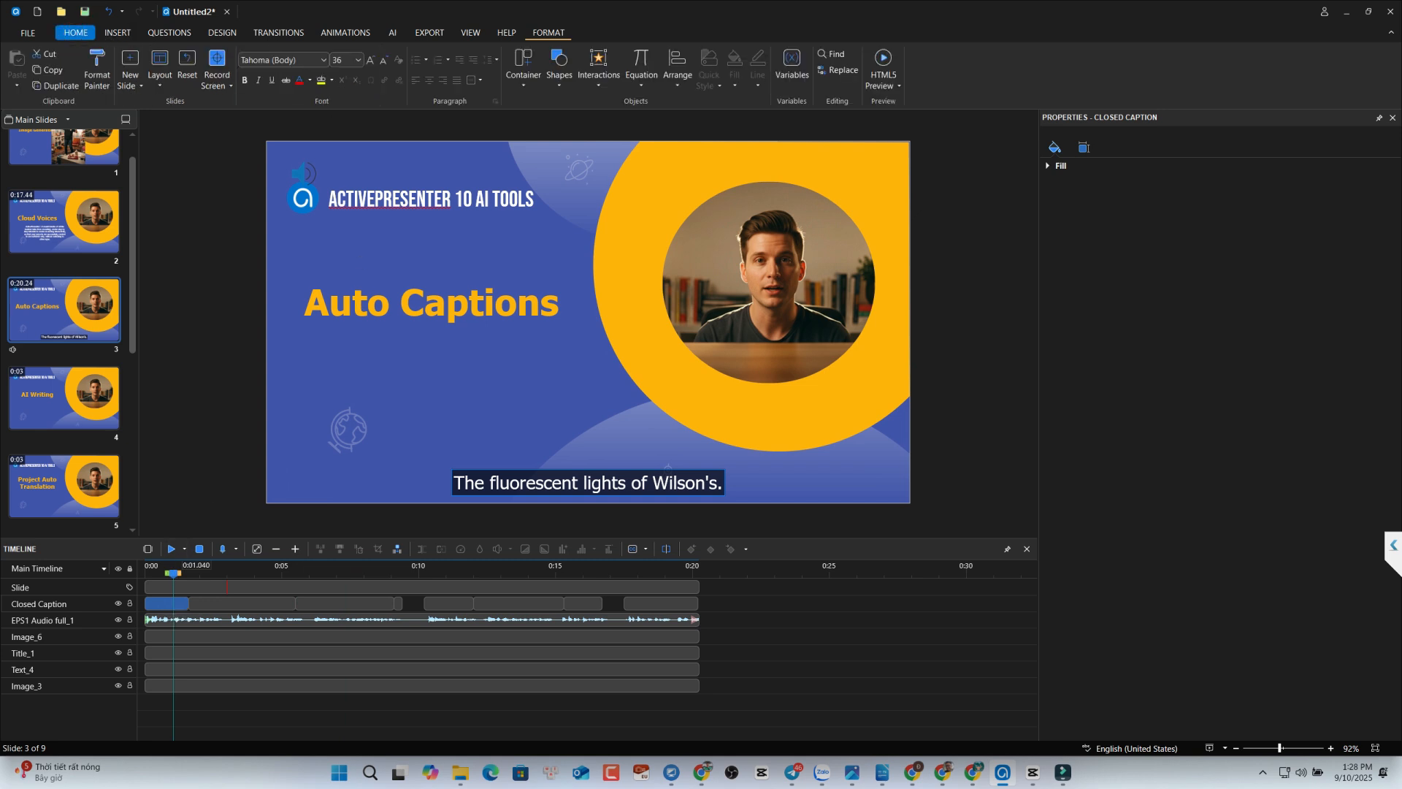
left_click(324, 60)
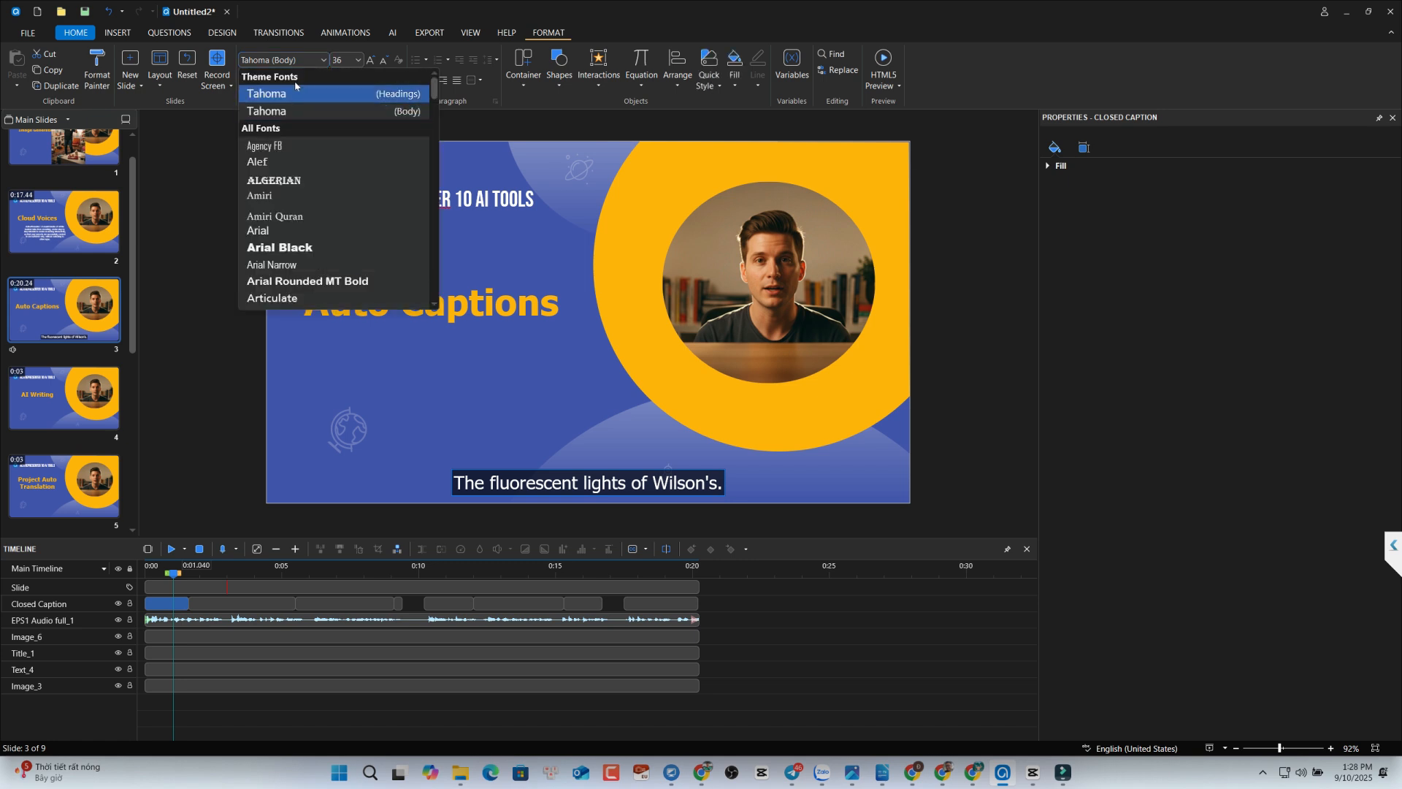
left_click(273, 248)
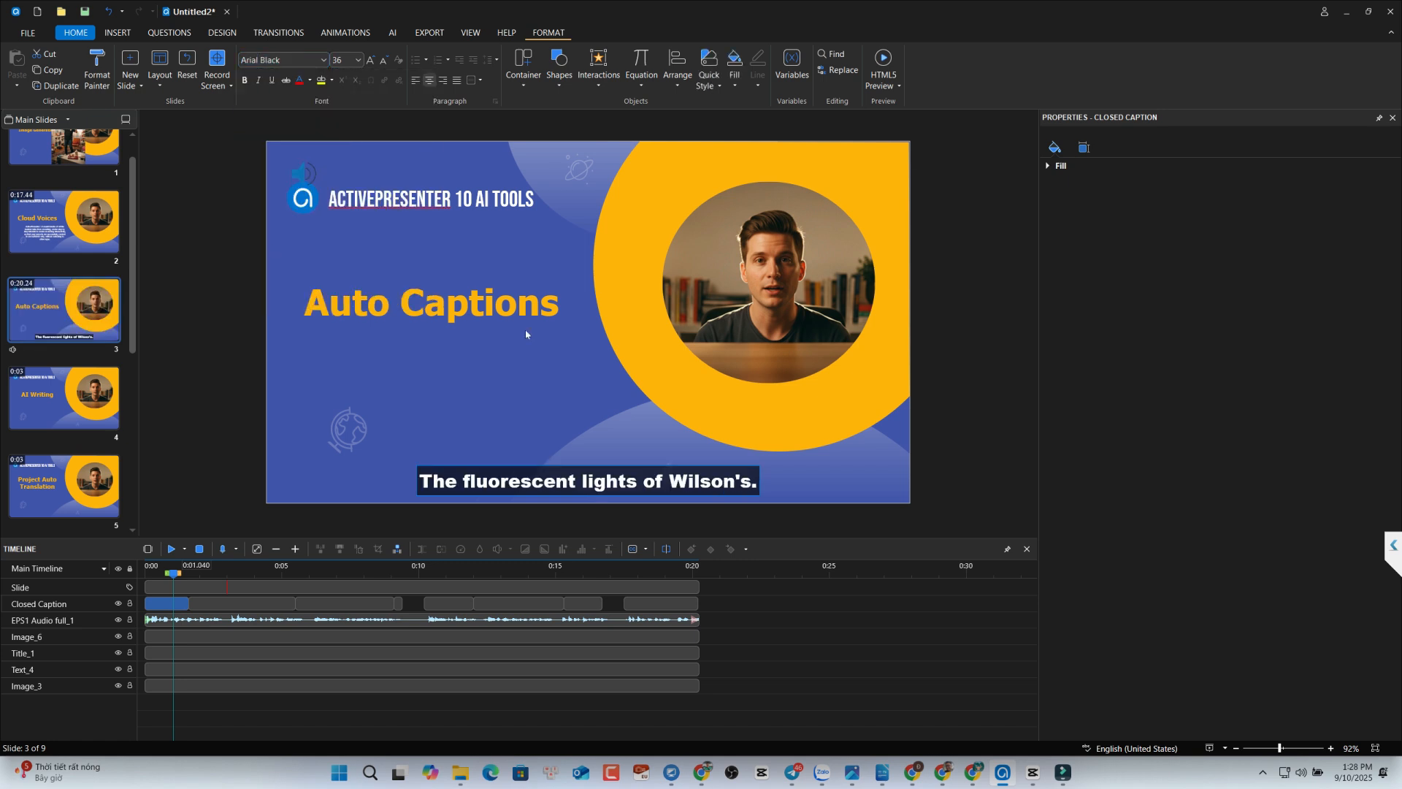
Step: Try yellow and black highlights on the closed caption text and set its highlight colour to red
left_click(321, 81)
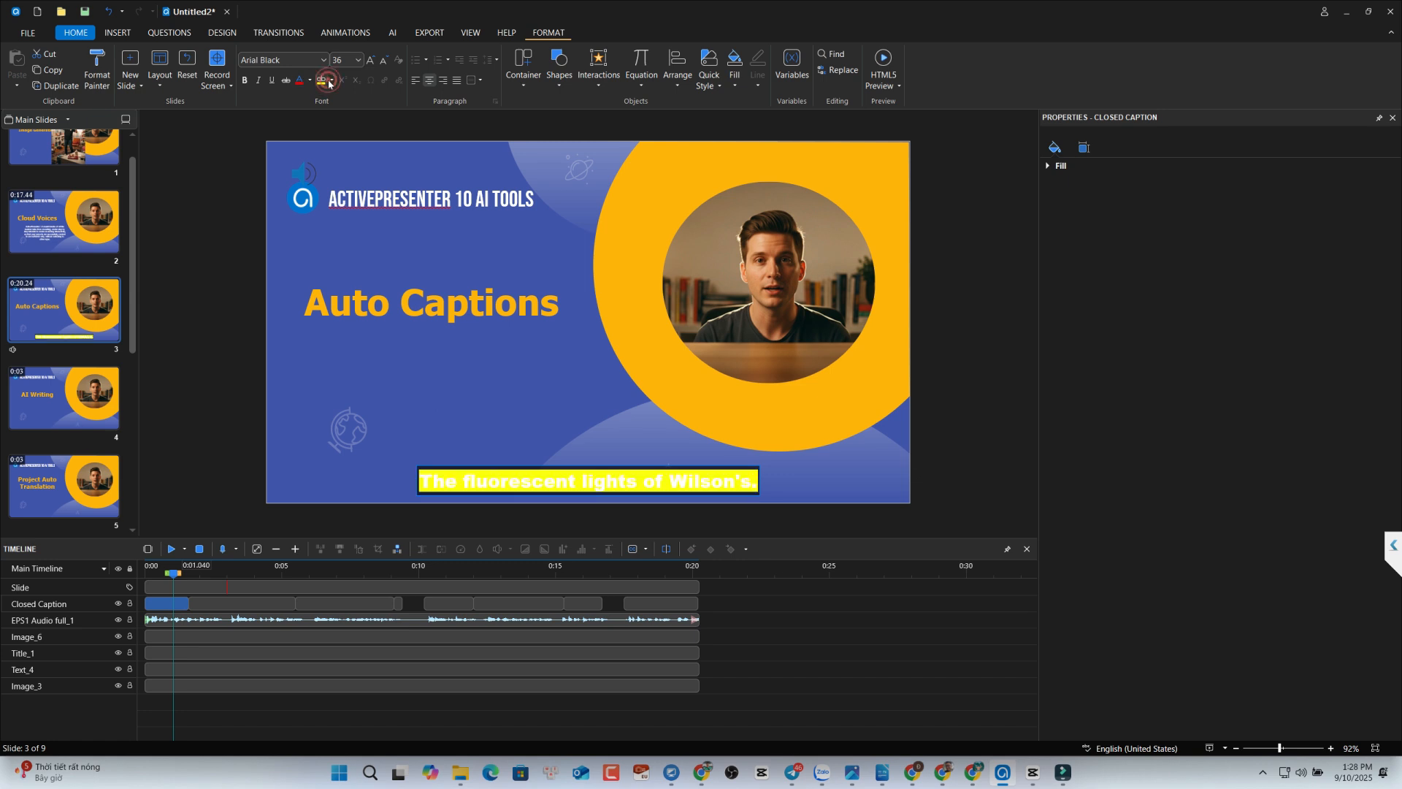
left_click(333, 82)
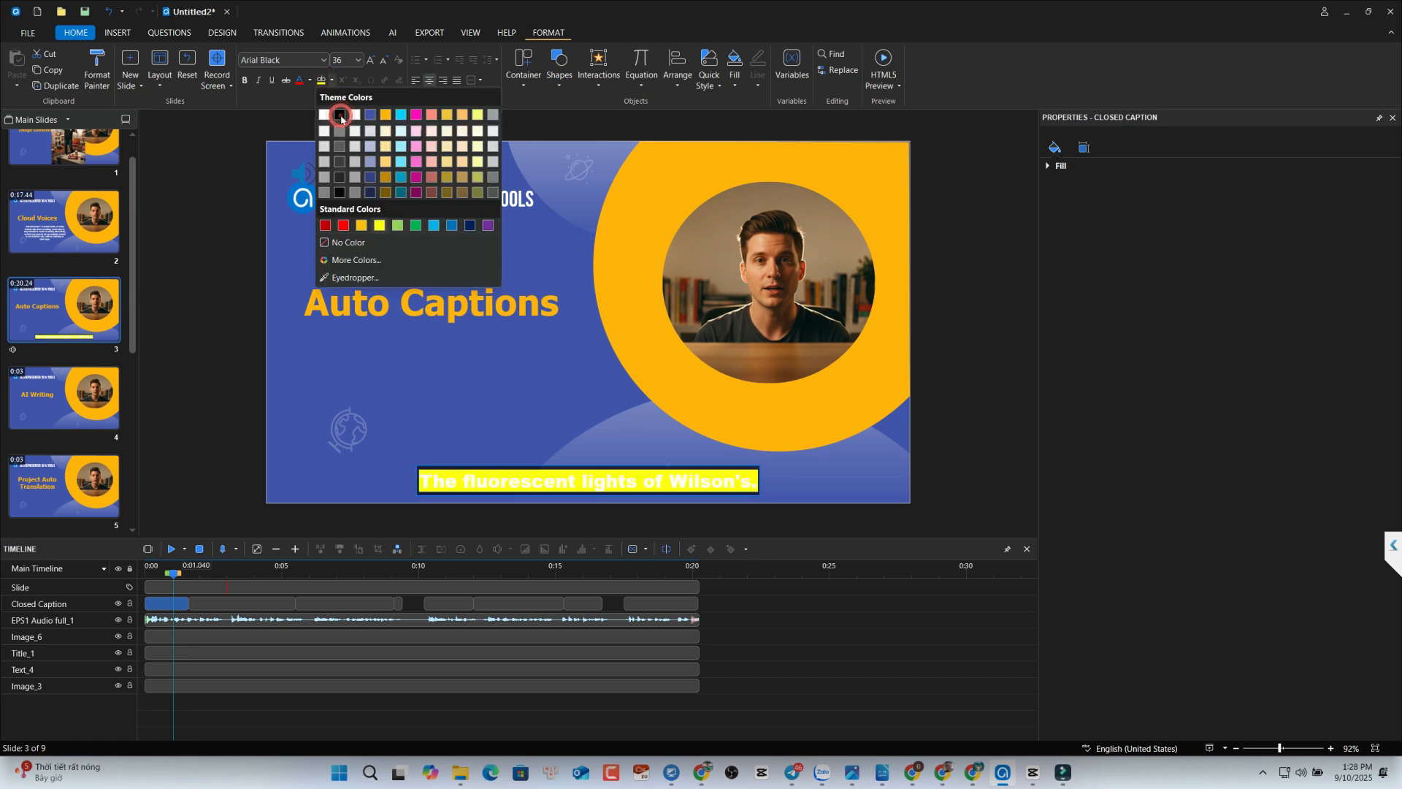
left_click(340, 114)
left_click(333, 79)
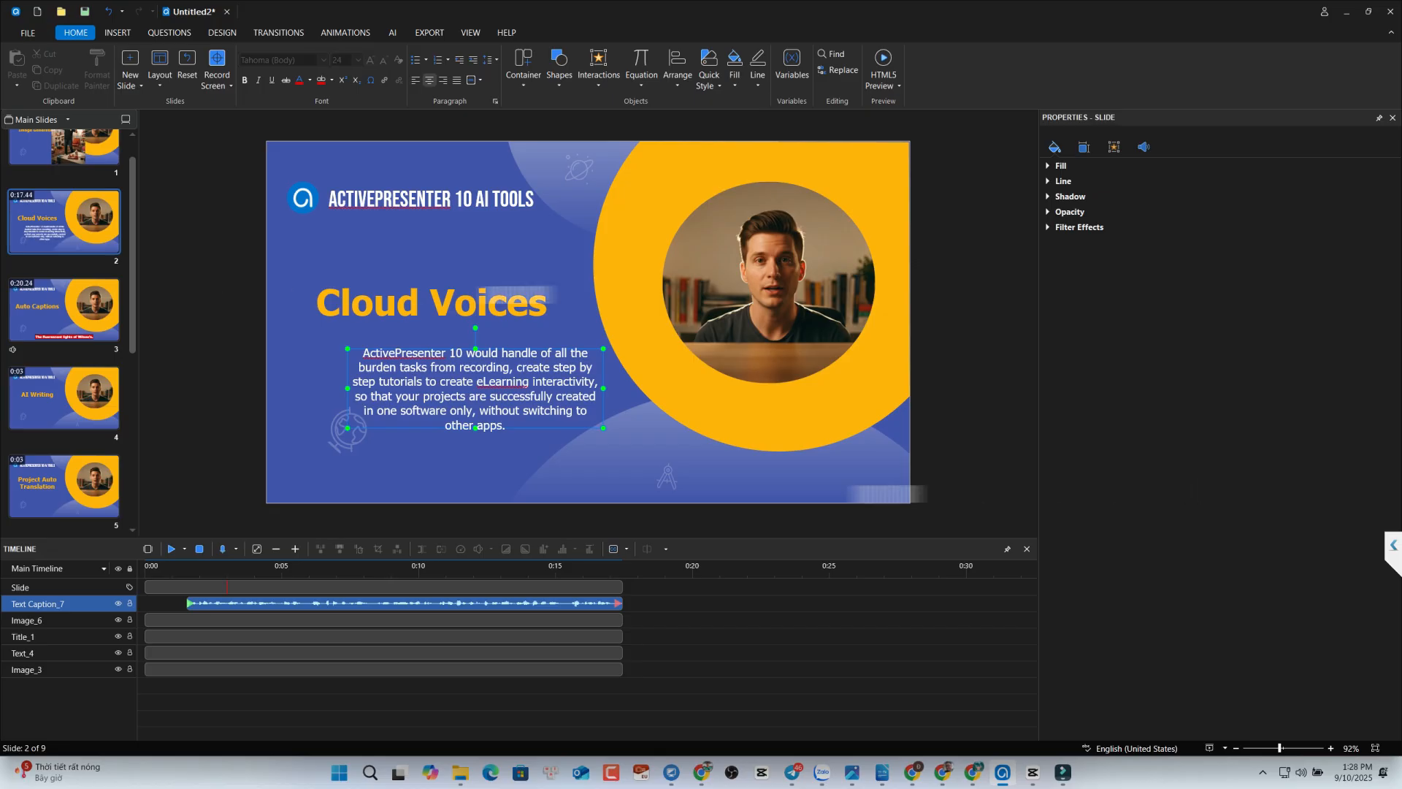
Step: Rewrite the text caption on the Cloud Voices slide with AI Writing, using Make Longer followed by Make Shorter
left_click(398, 33)
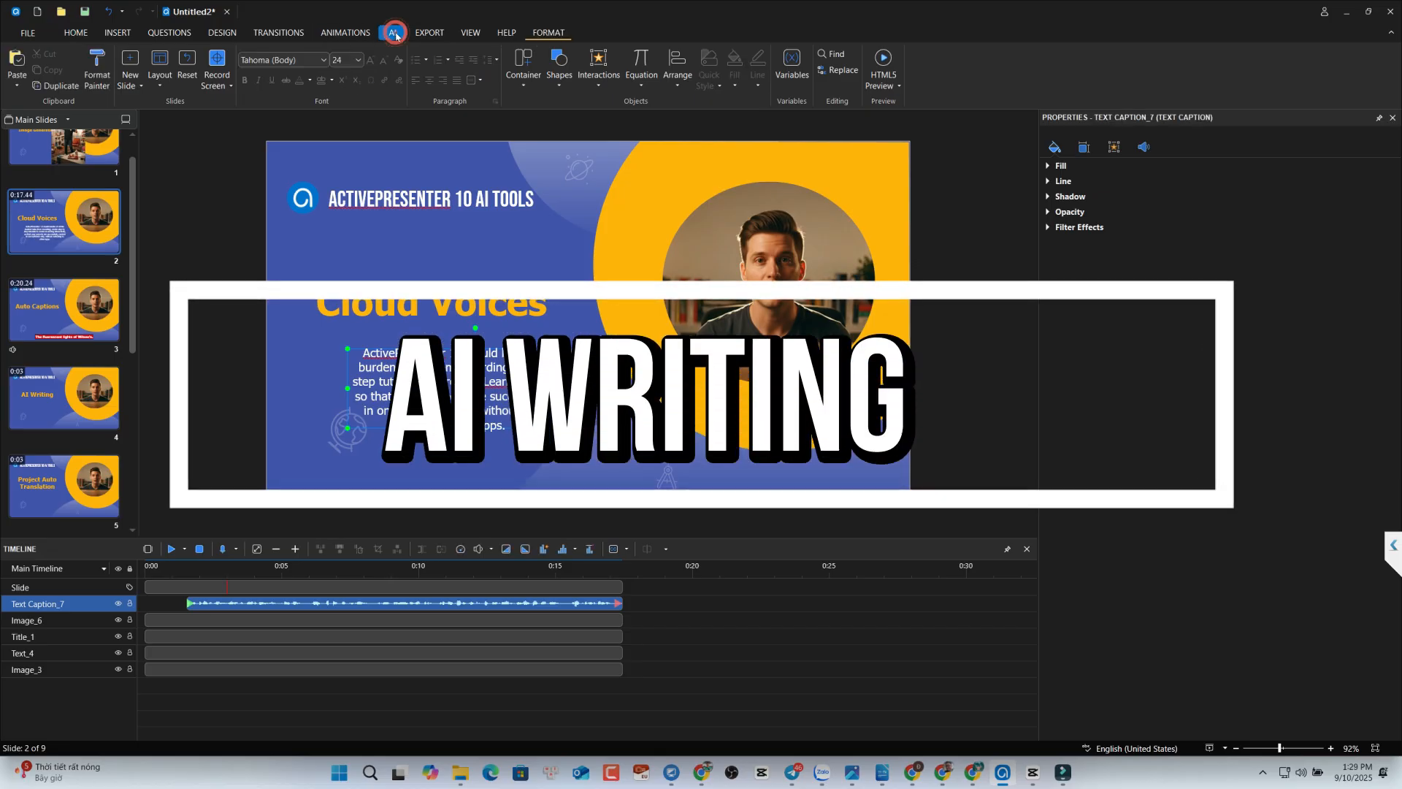
left_click(148, 84)
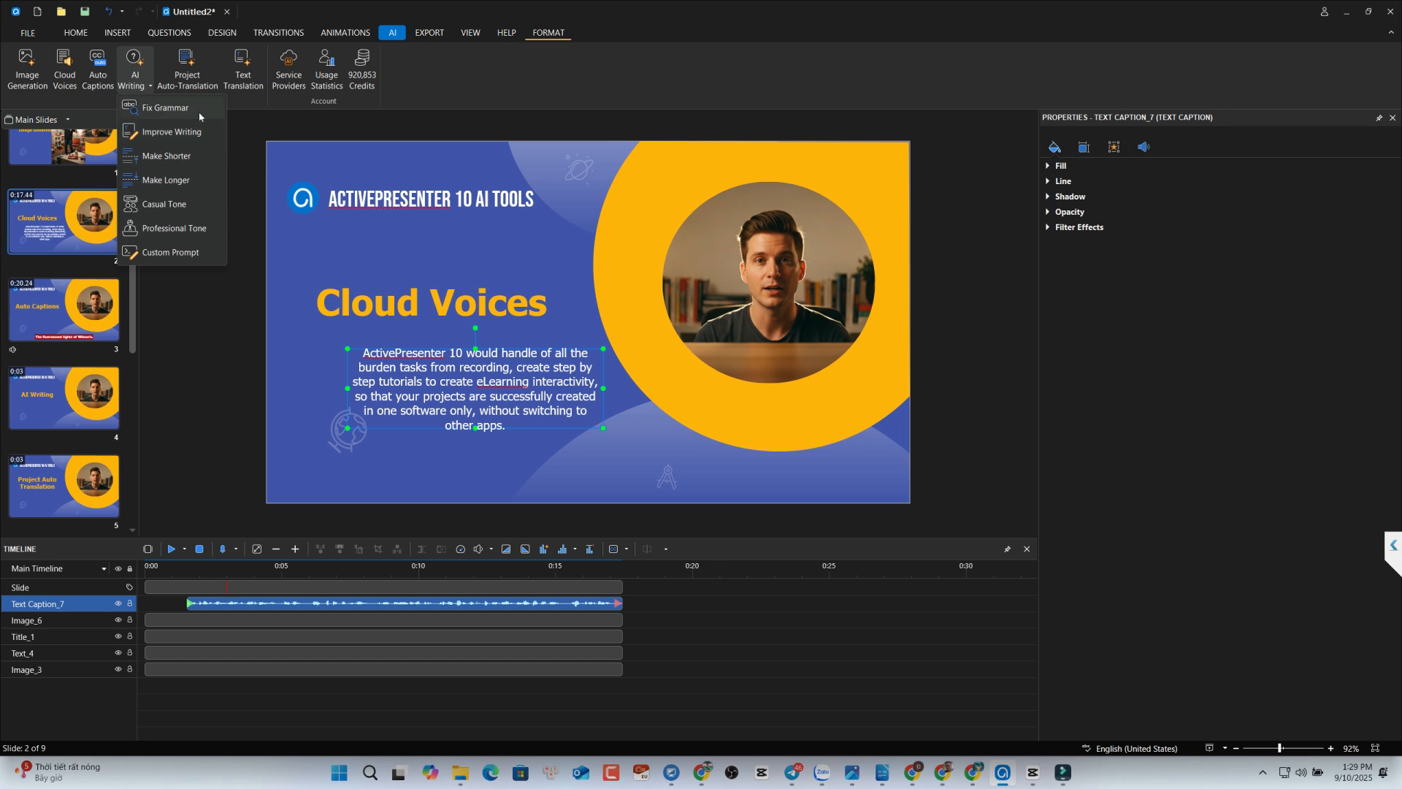
left_click(154, 179)
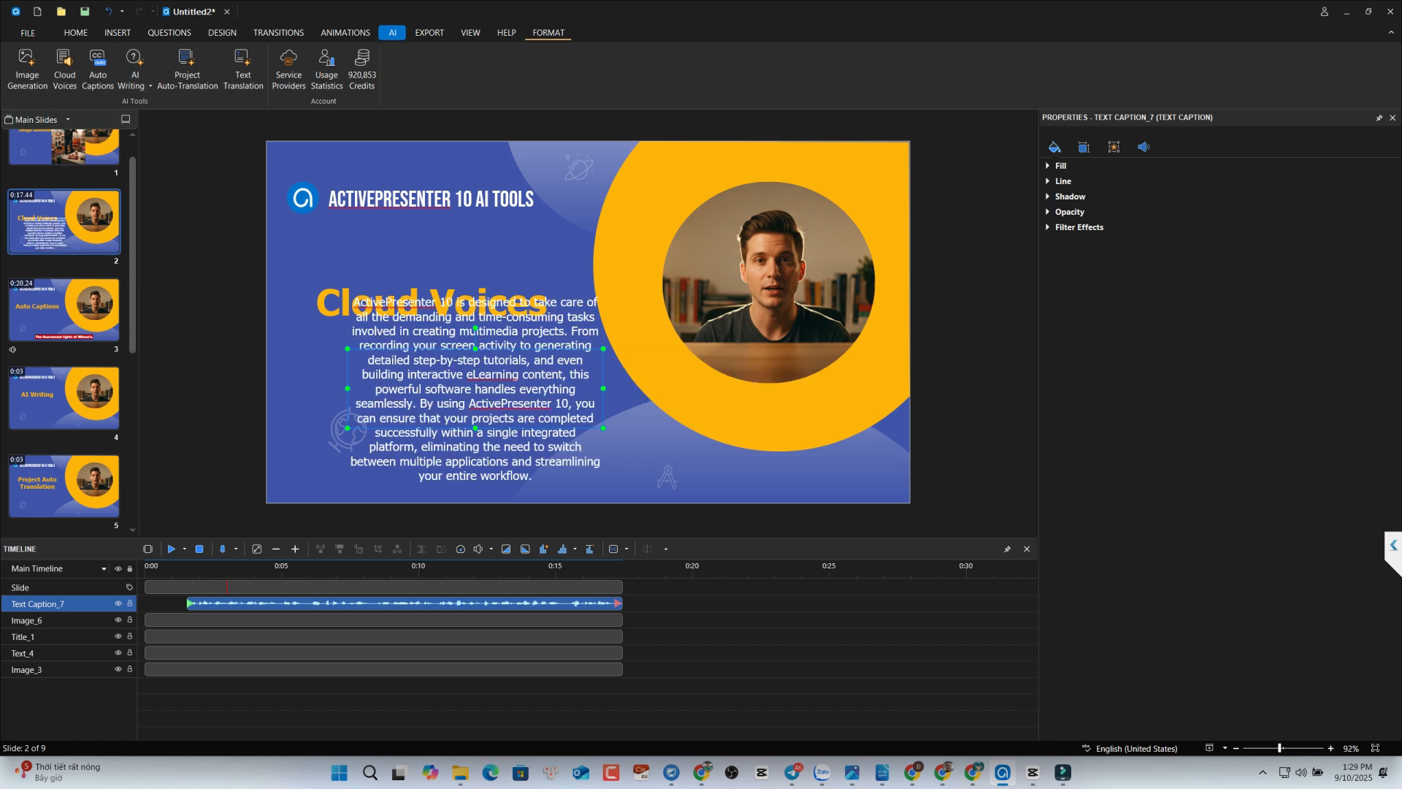
left_click(143, 91)
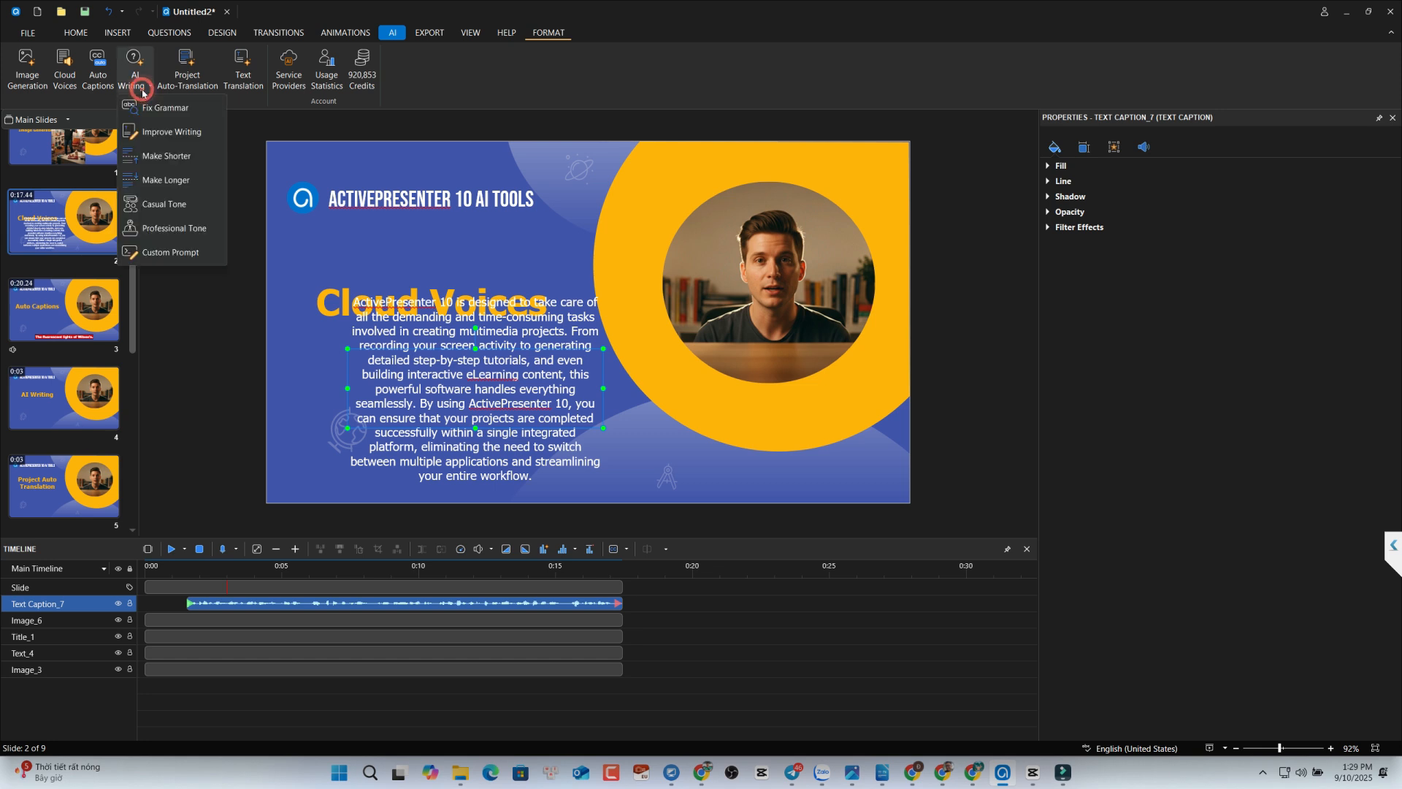
left_click(156, 161)
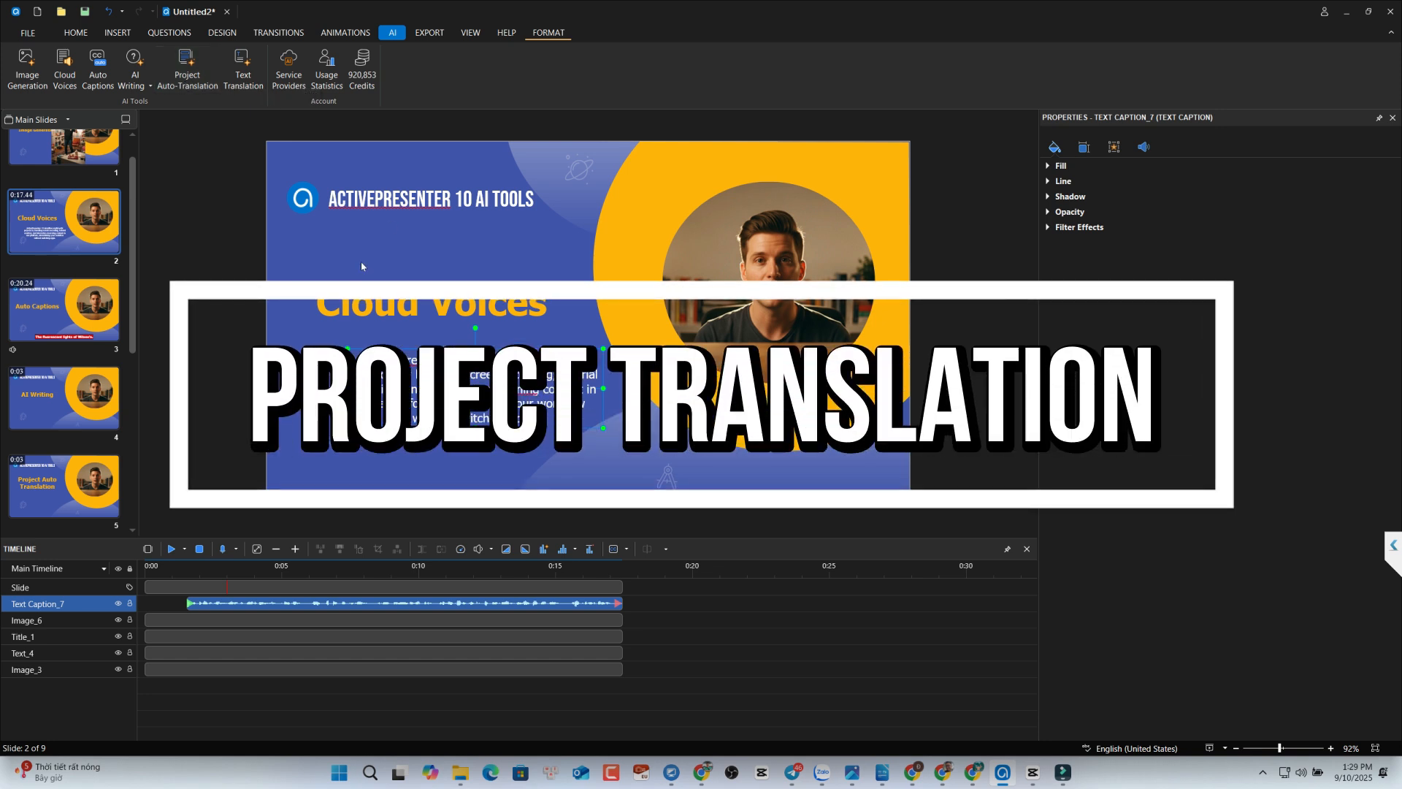
Step: Open Project Auto-Translation and keep OpenAI Translation (1 Credit / 1000 Characters) as the translator after viewing the alternatives
left_click(224, 190)
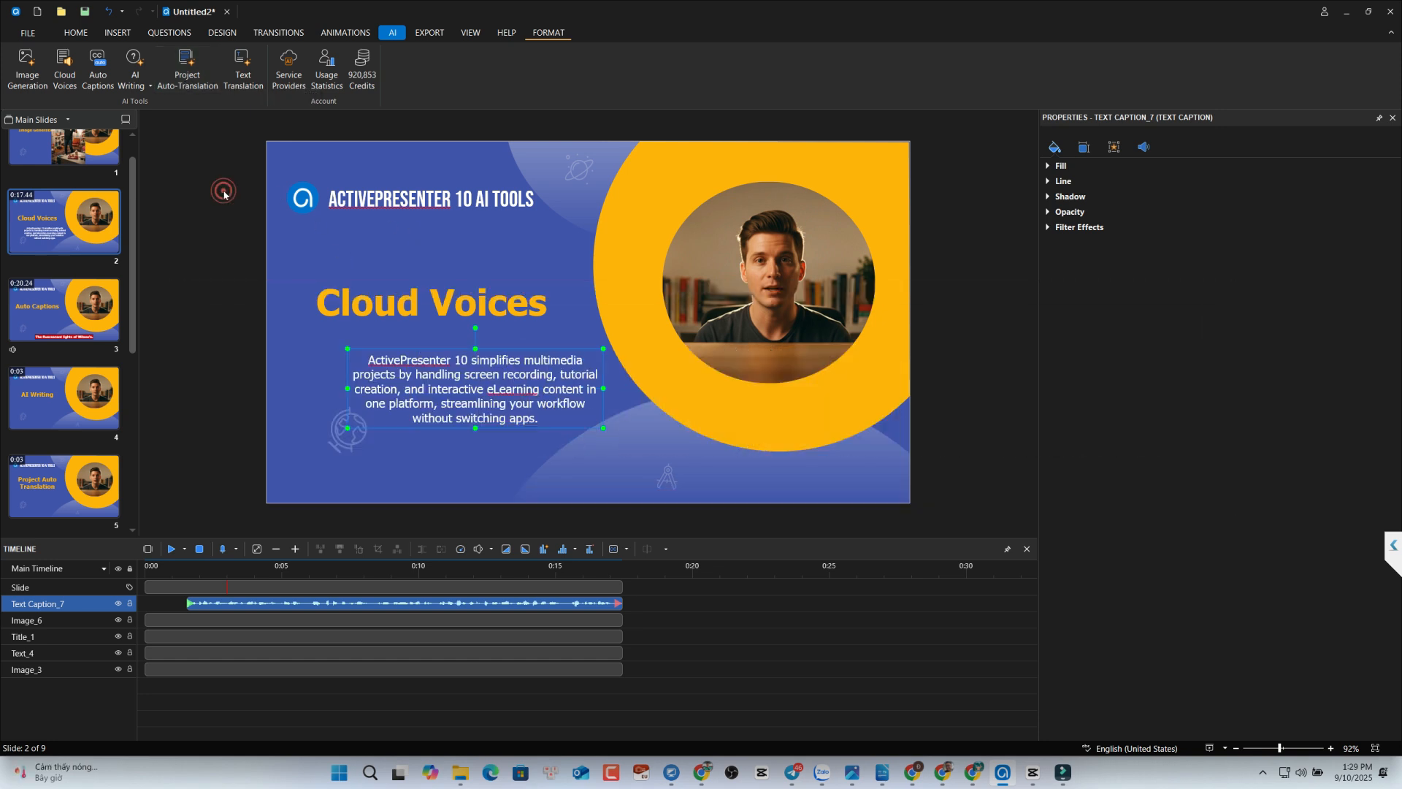
left_click(202, 80)
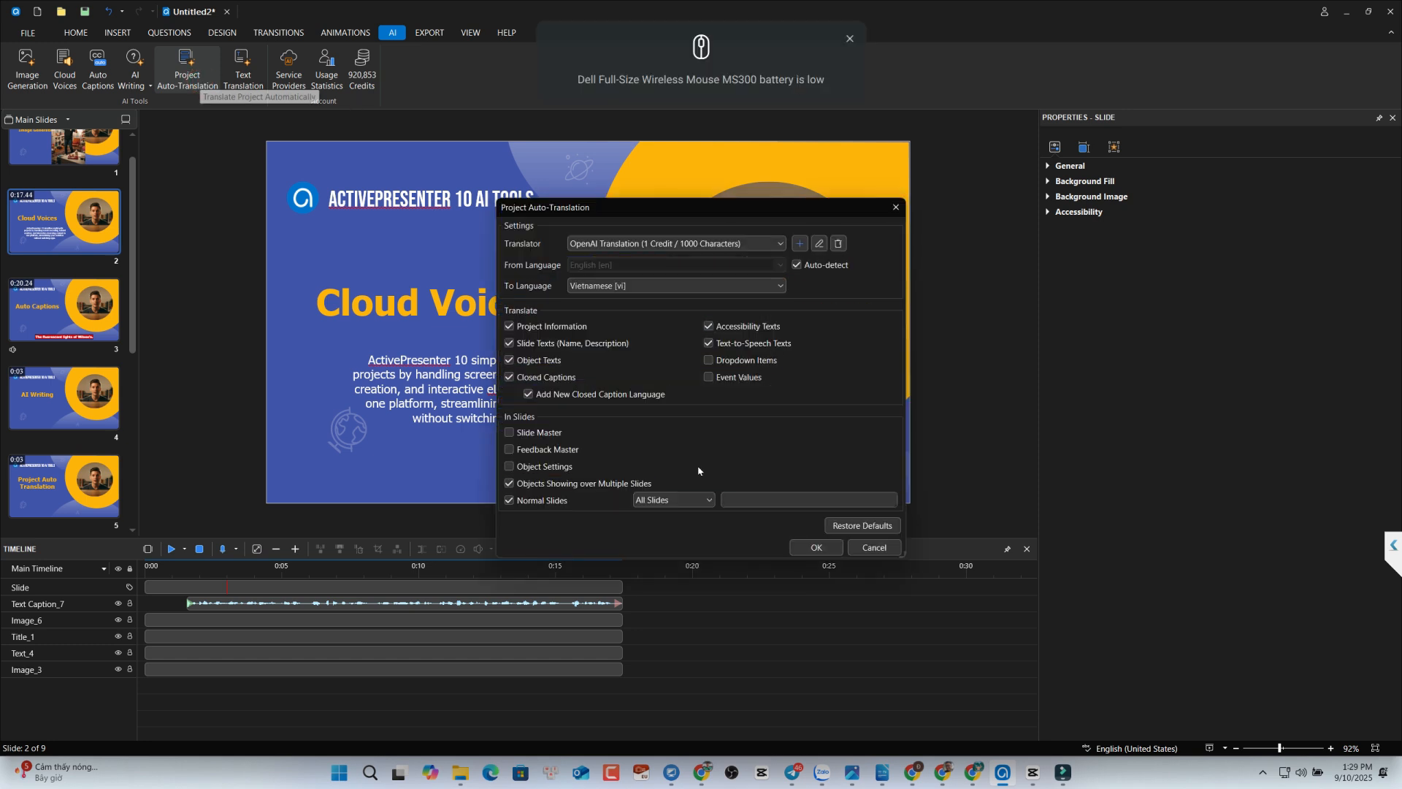
left_click(659, 247)
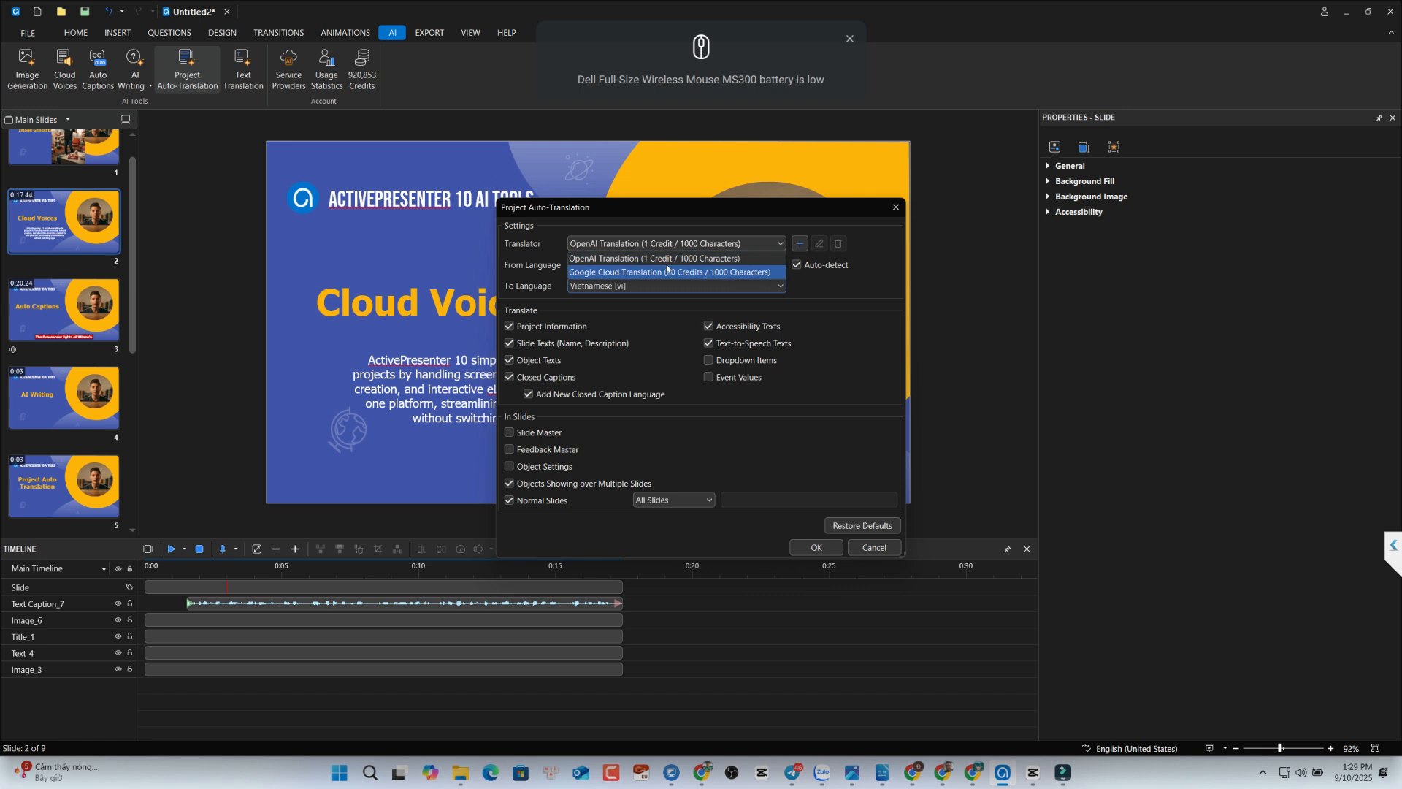
left_click(651, 247)
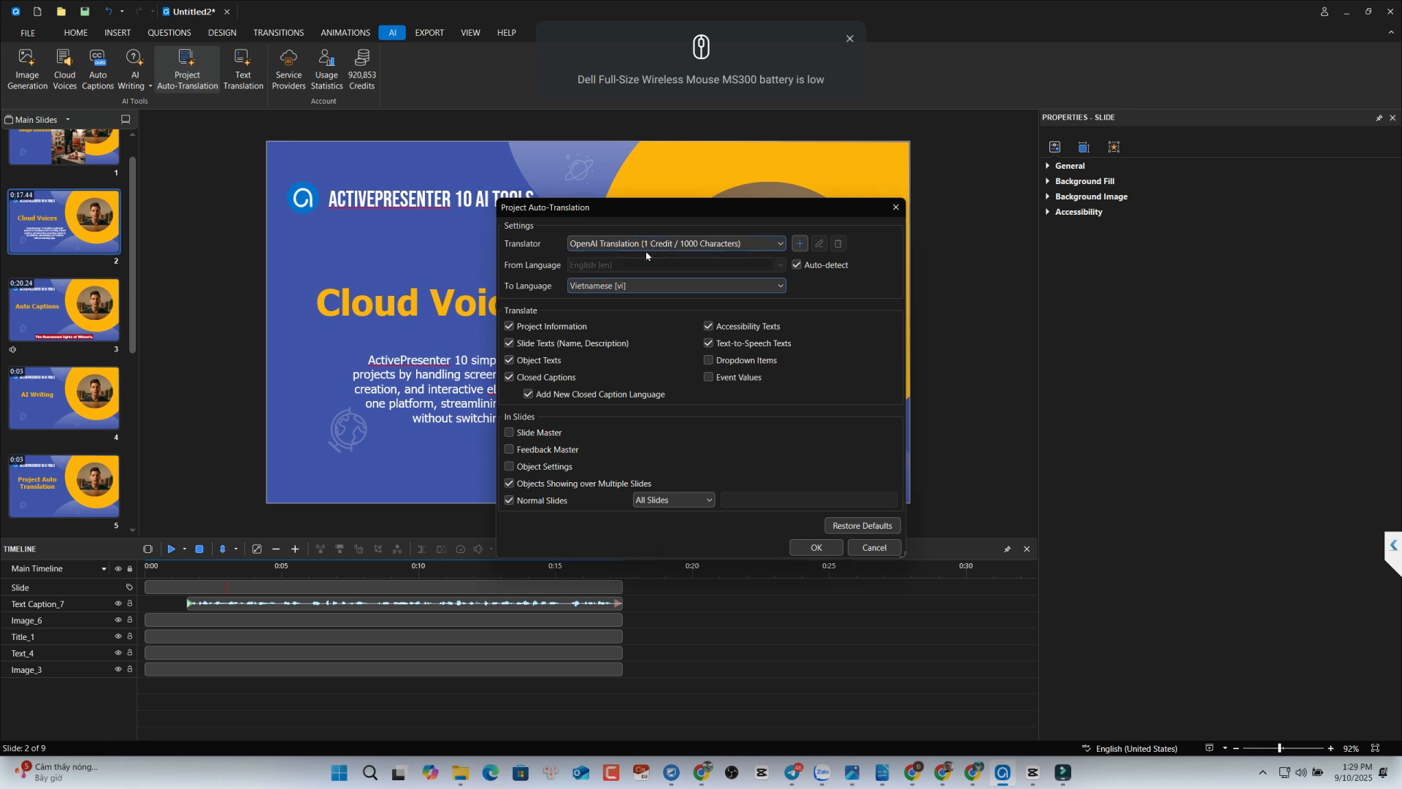
Step: Try English [en] as the manually chosen source language, and turn automatic source language detection back on
left_click(797, 264)
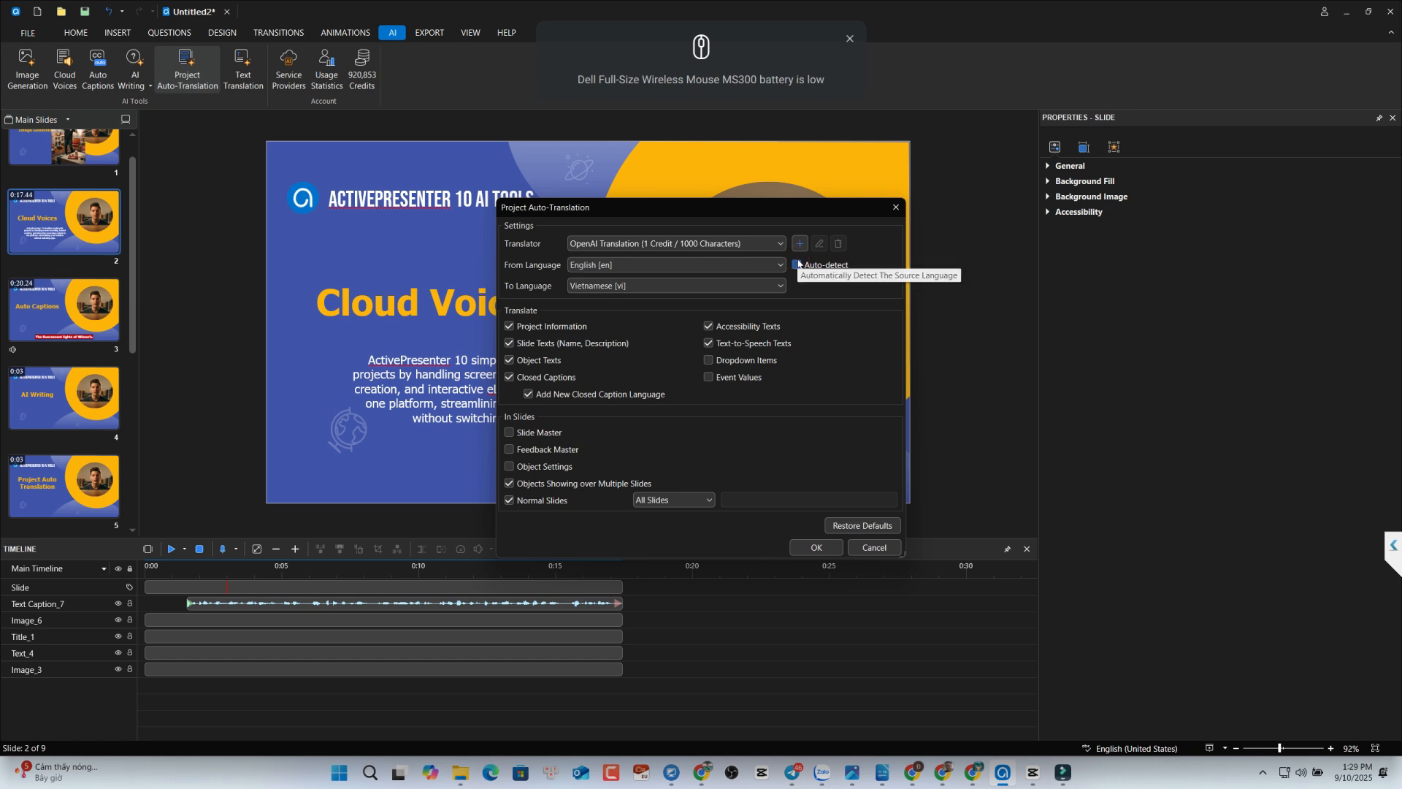
left_click(780, 265)
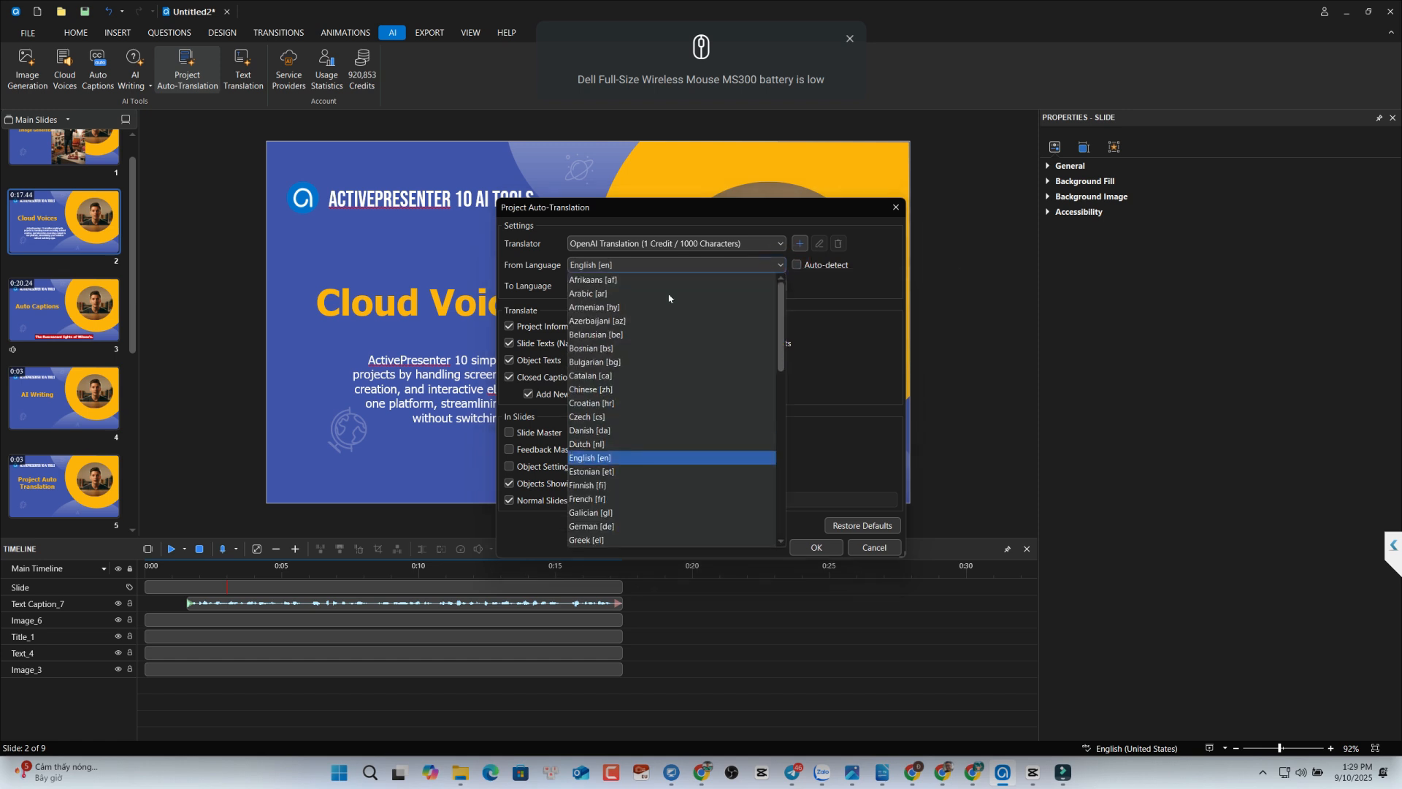
left_click(595, 459)
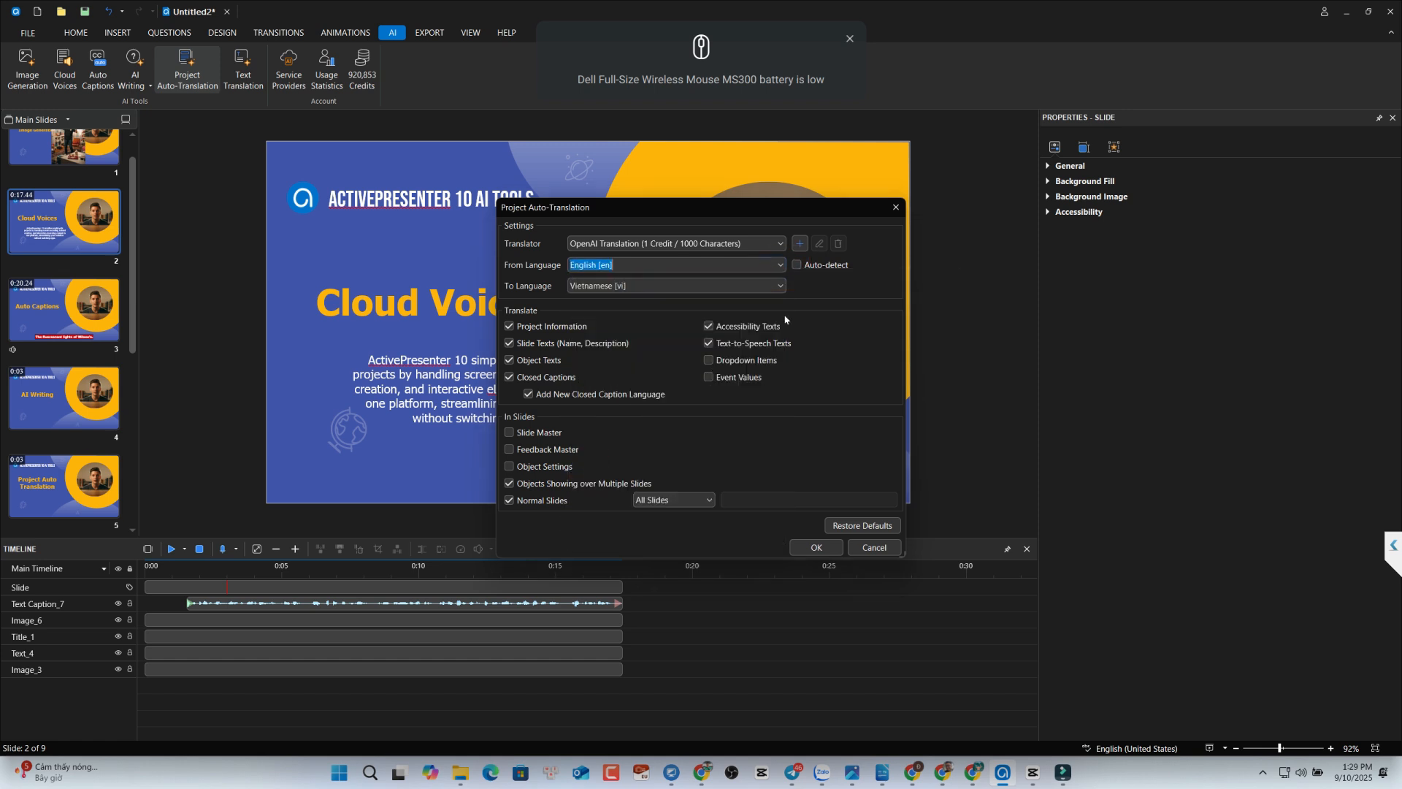
left_click(796, 264)
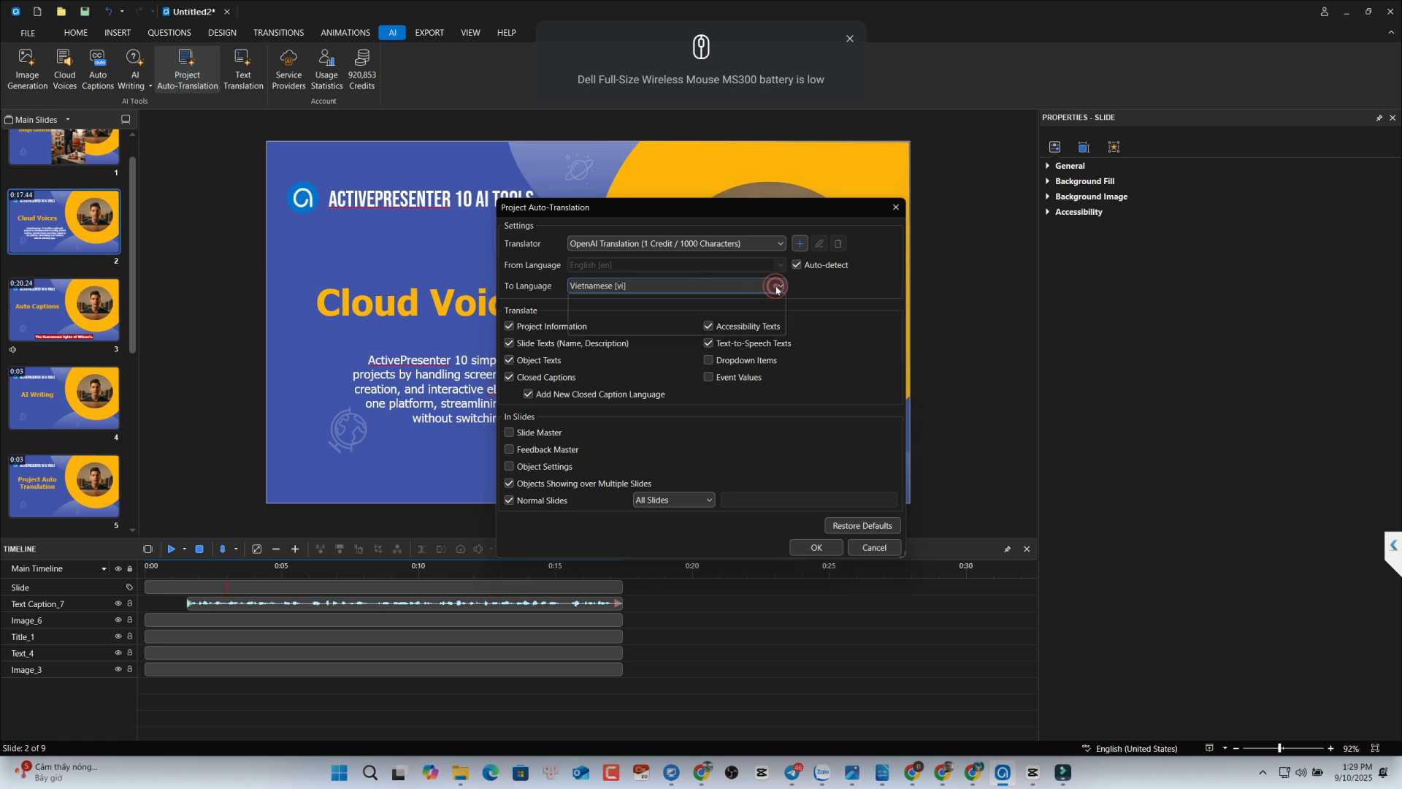
Step: Keep Vietnamese [vi] as the target language and run the automatic translation of the project
left_click(779, 285)
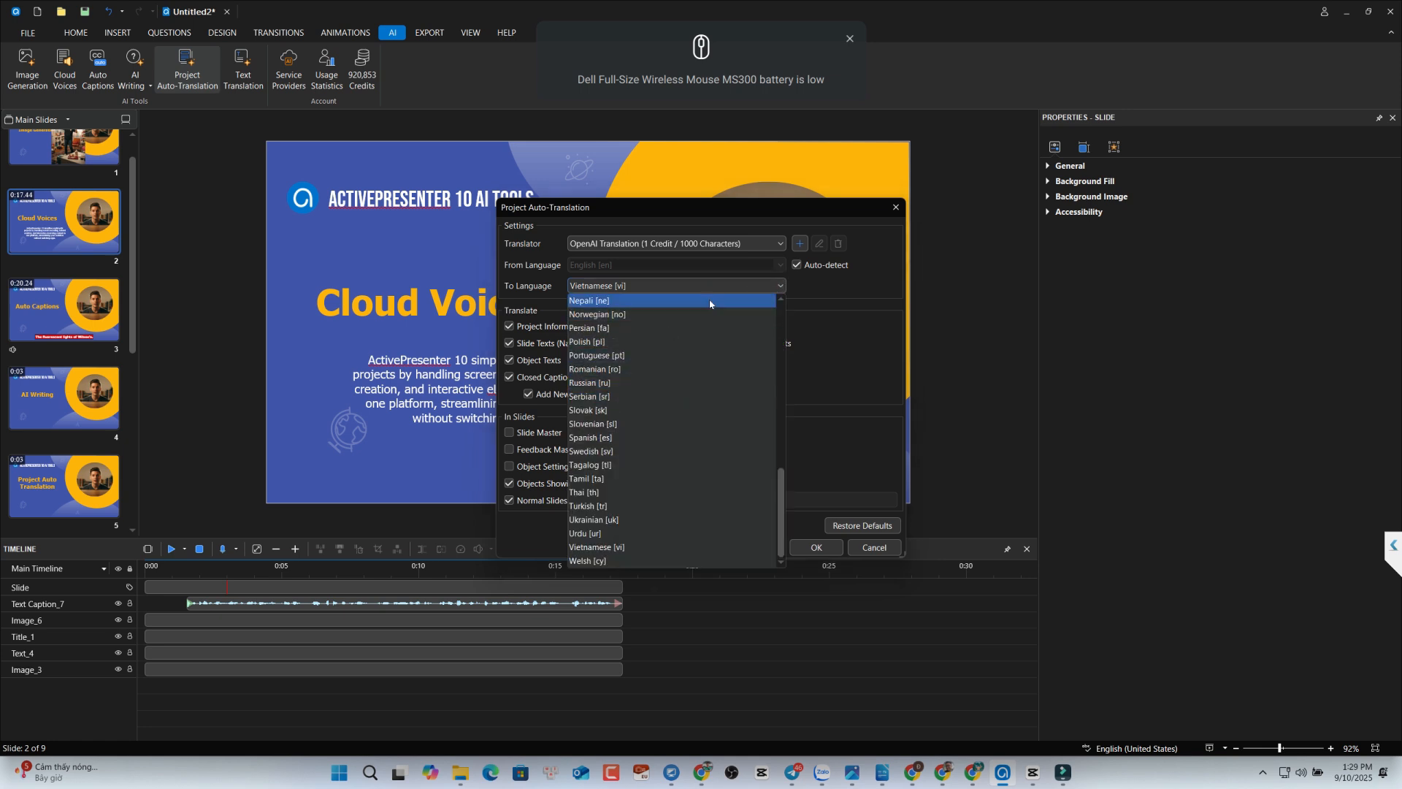
left_click(820, 287)
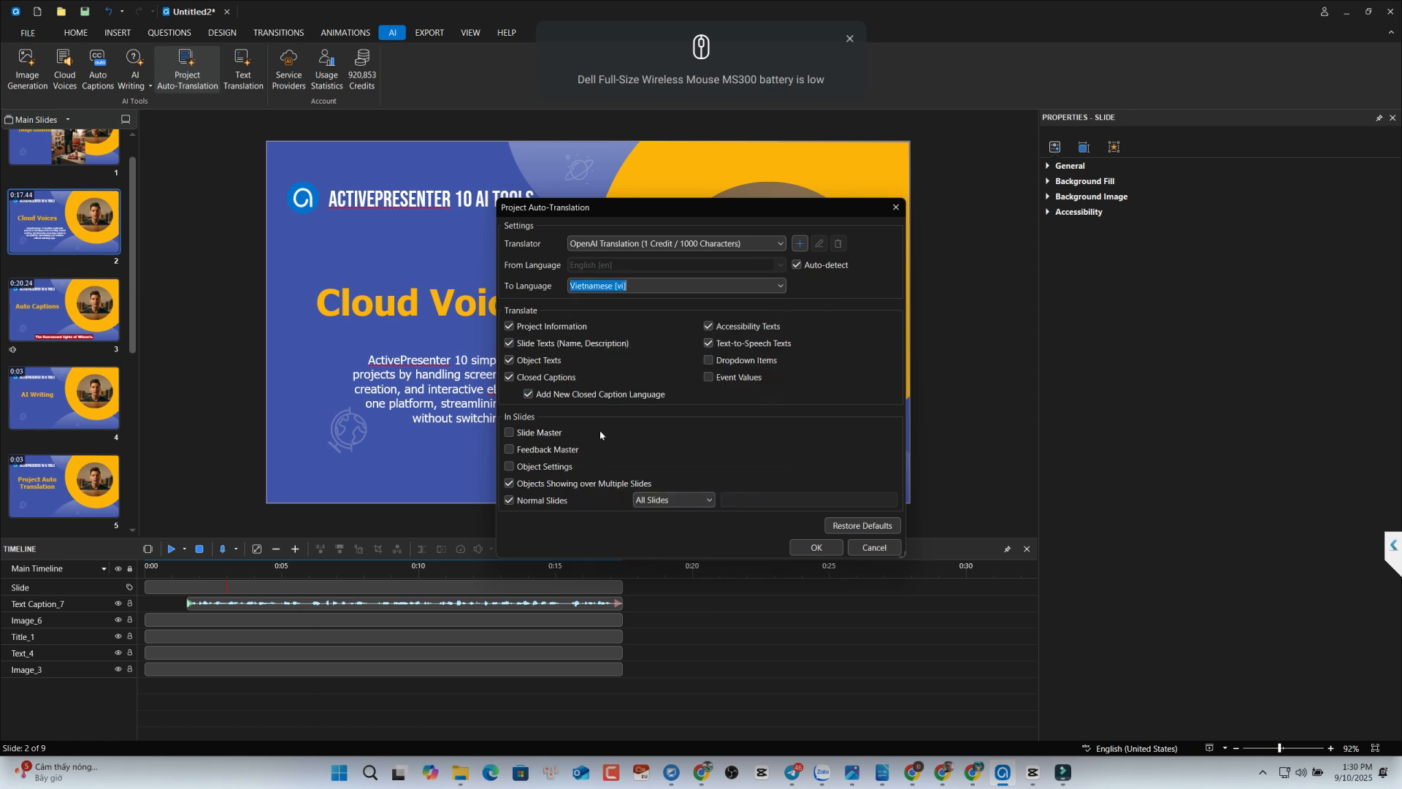
left_click(815, 548)
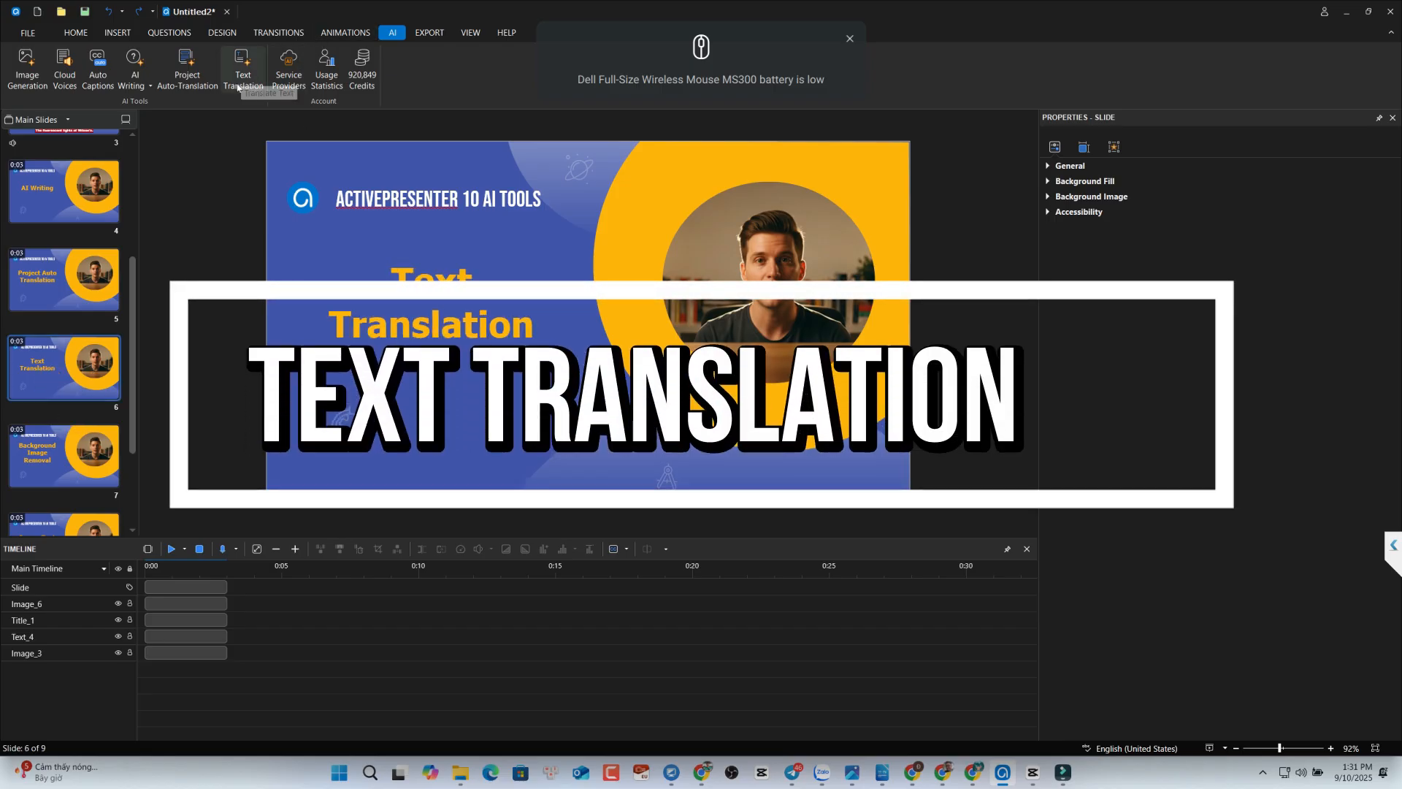
Step: Copy the text caption of the Cloud Voices slide into the input of the Text Translation tool
scroll(72, 264, "up", 4)
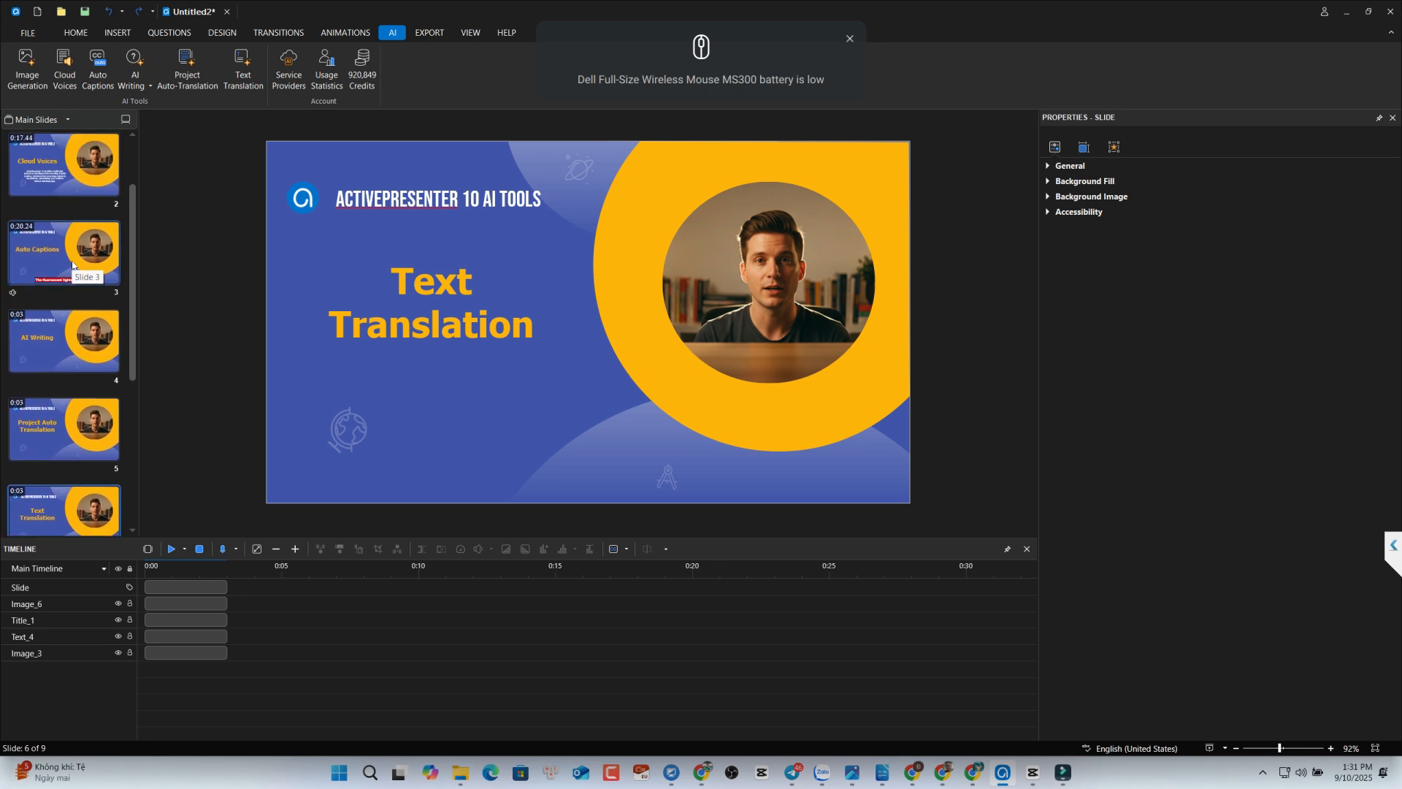
left_click(59, 157)
left_click(468, 390)
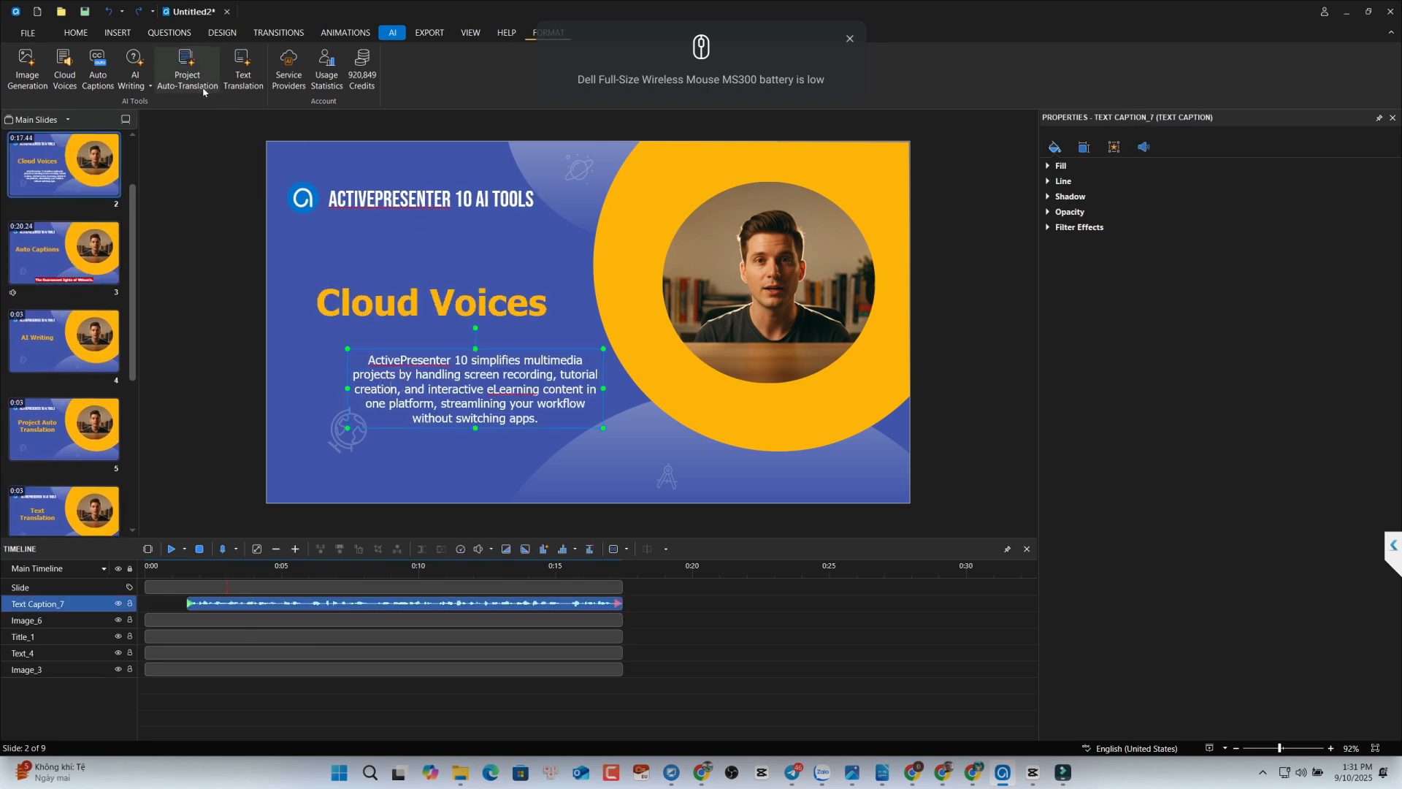
left_click(243, 67)
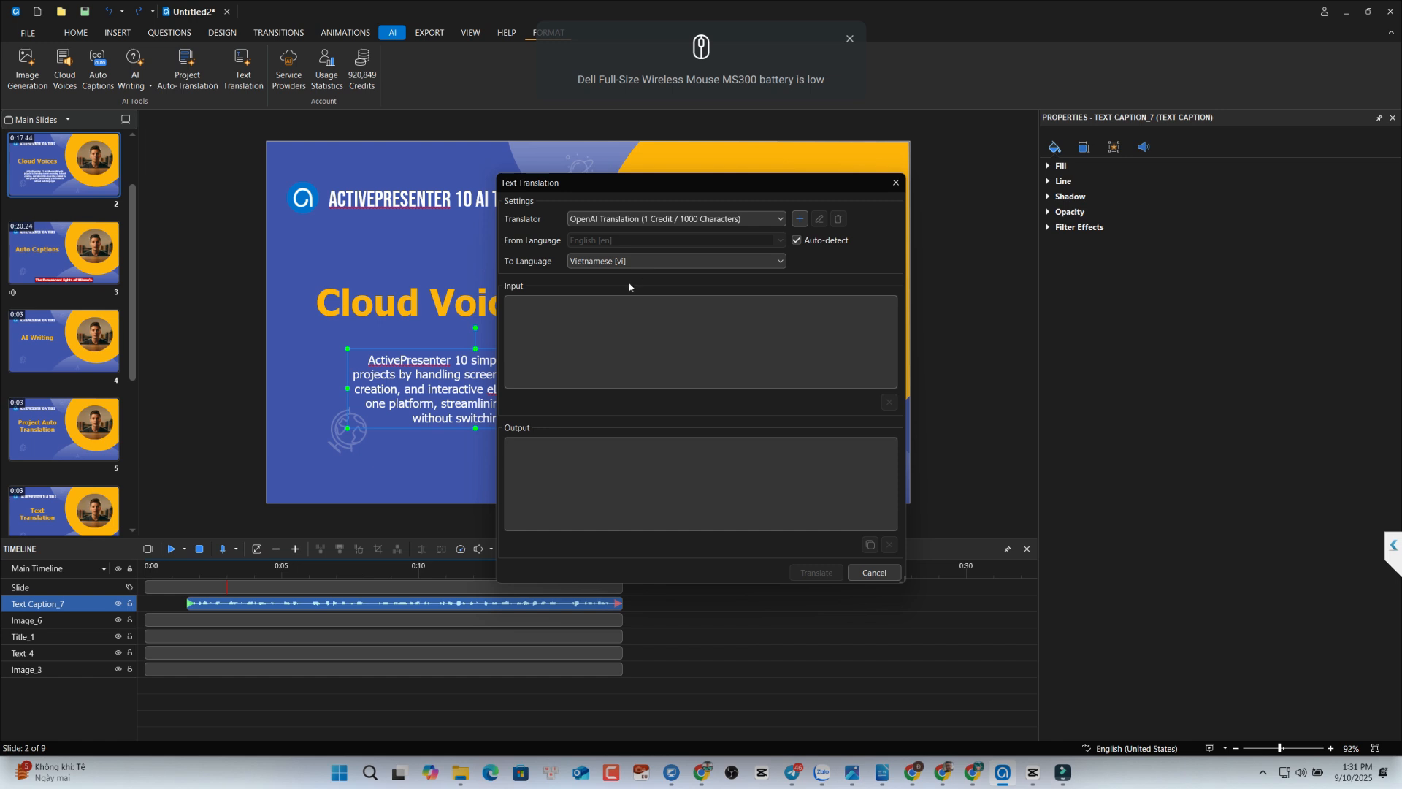
double_click(454, 385)
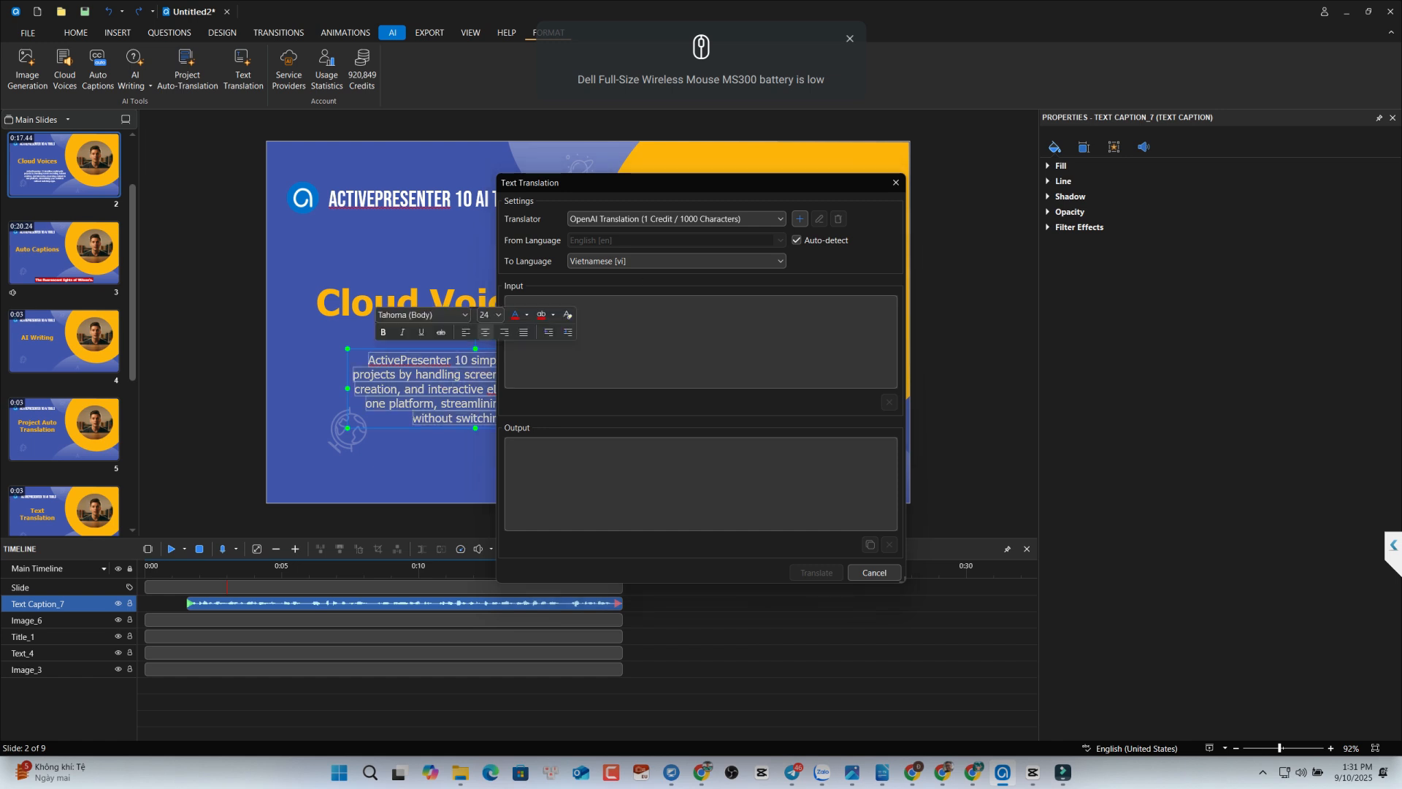
left_click(611, 320)
type("ActivePresenter 10 simplifies multimedia projects by handling screen recording, tutorial creation, and interactive eLearning content in one platform, streamlining your workflow without switching apps.")
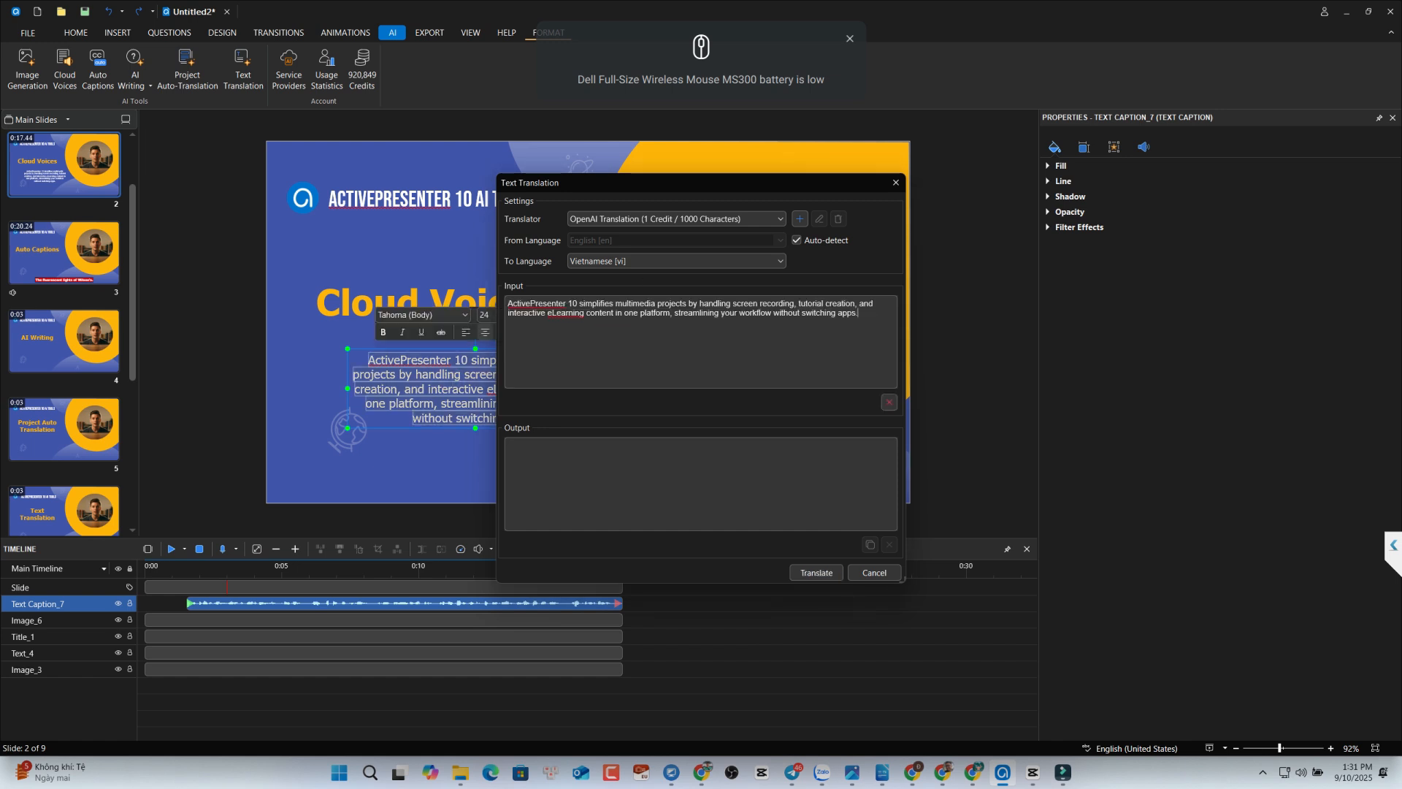
Step: Translate the input text to Vietnamese with OpenAI Translation, leaving source language auto-detection on
left_click(795, 240)
left_click(795, 241)
left_click(725, 221)
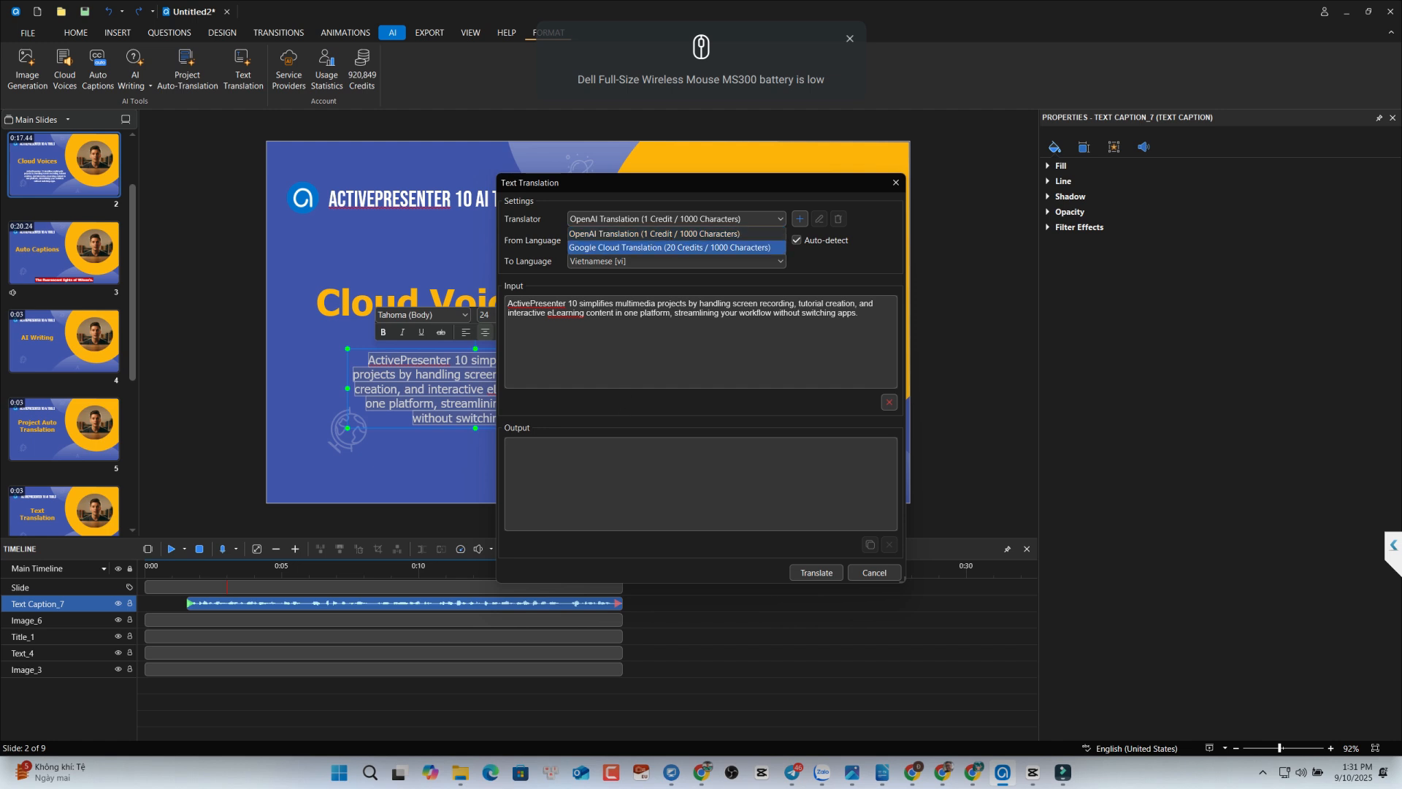
left_click(672, 235)
left_click(816, 572)
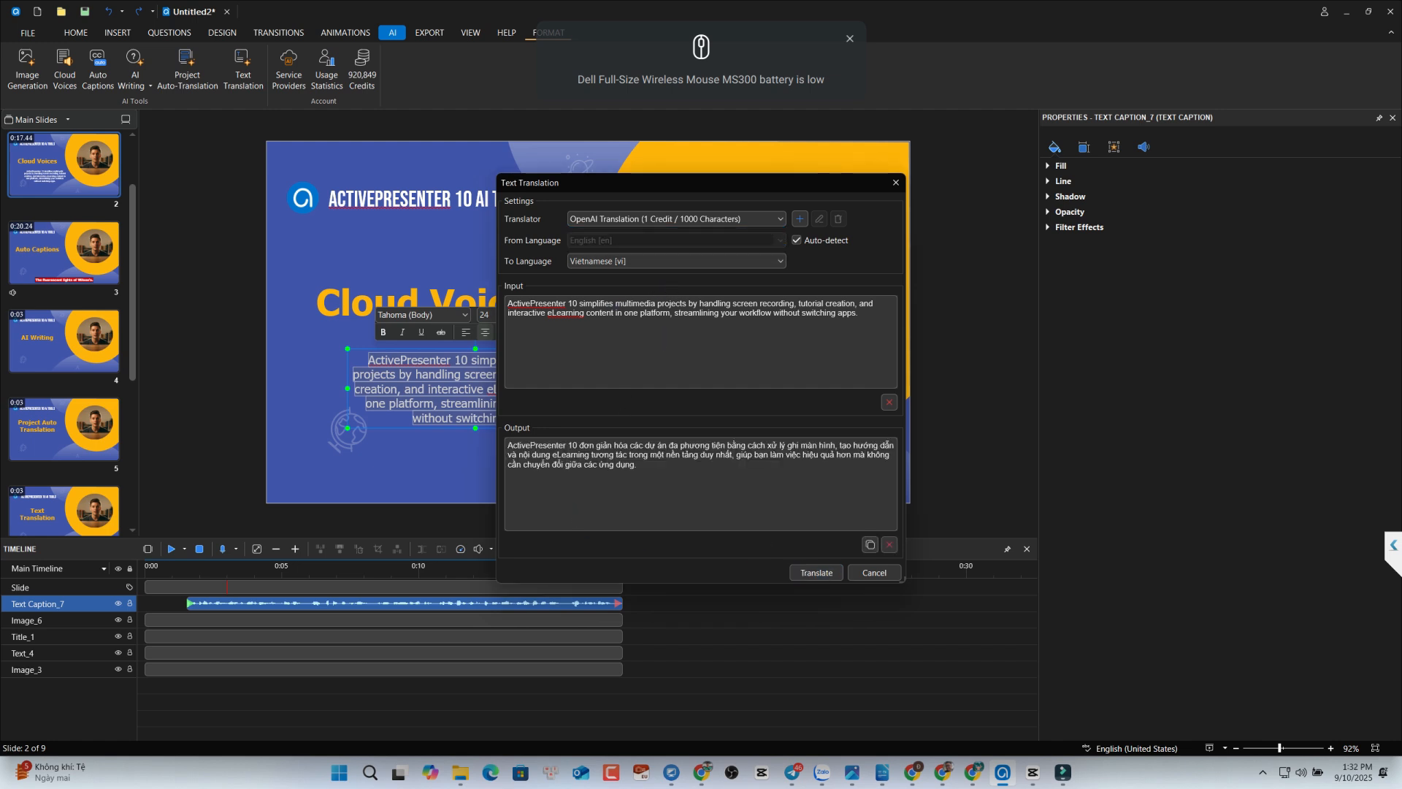
Step: Copy the translated output and replace the text caption on the Cloud Voices slide with it
key("ctrl+a")
key("ctrl+c")
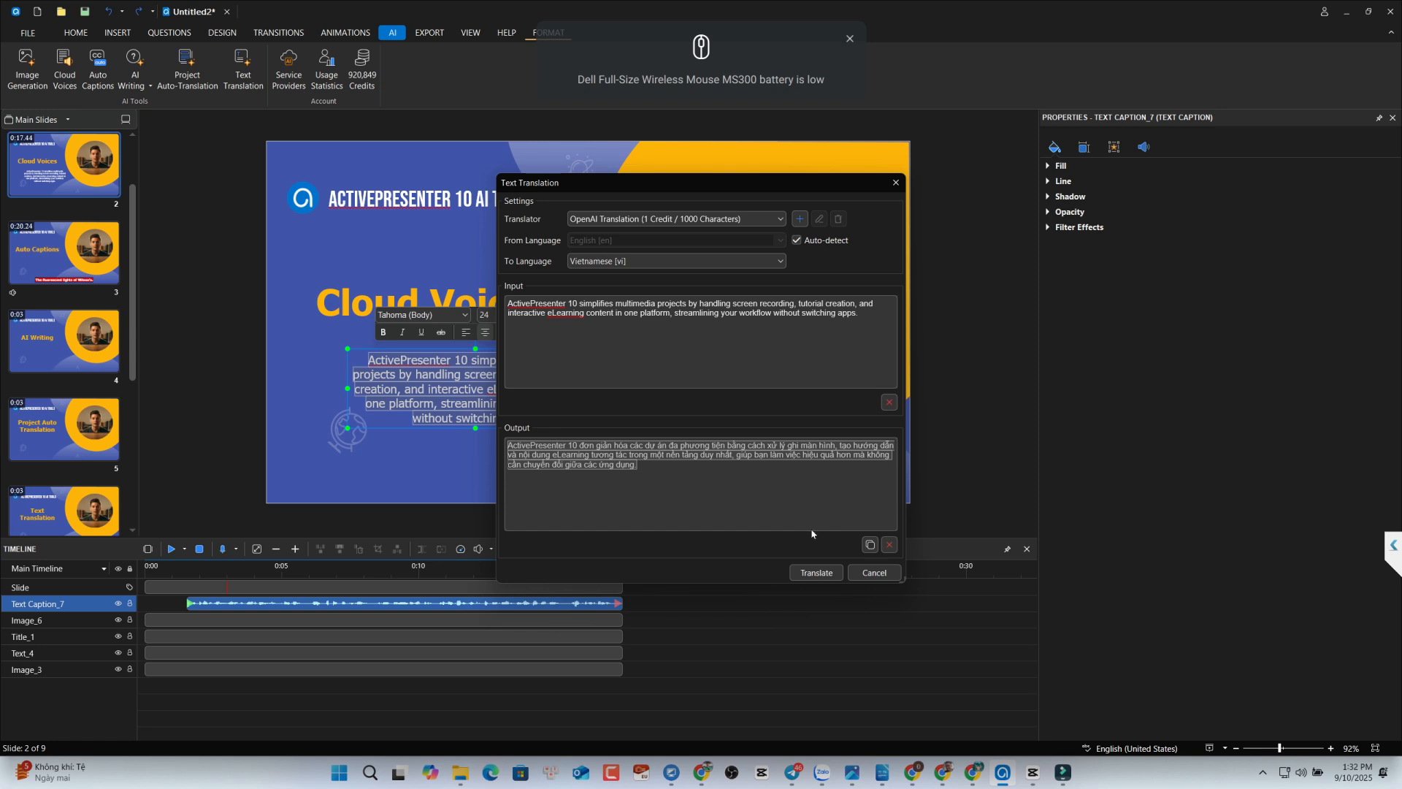
left_click(868, 575)
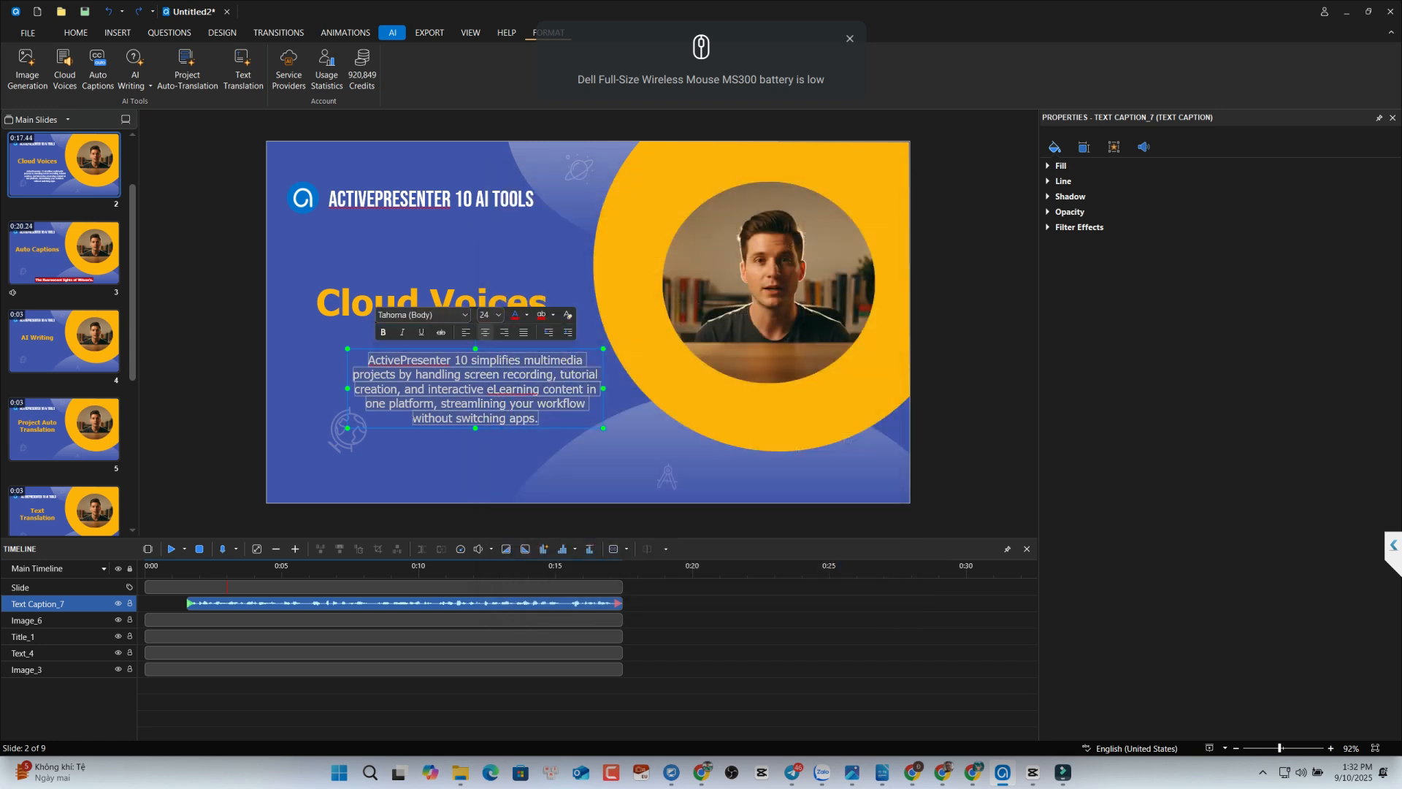
key("ctrl+v")
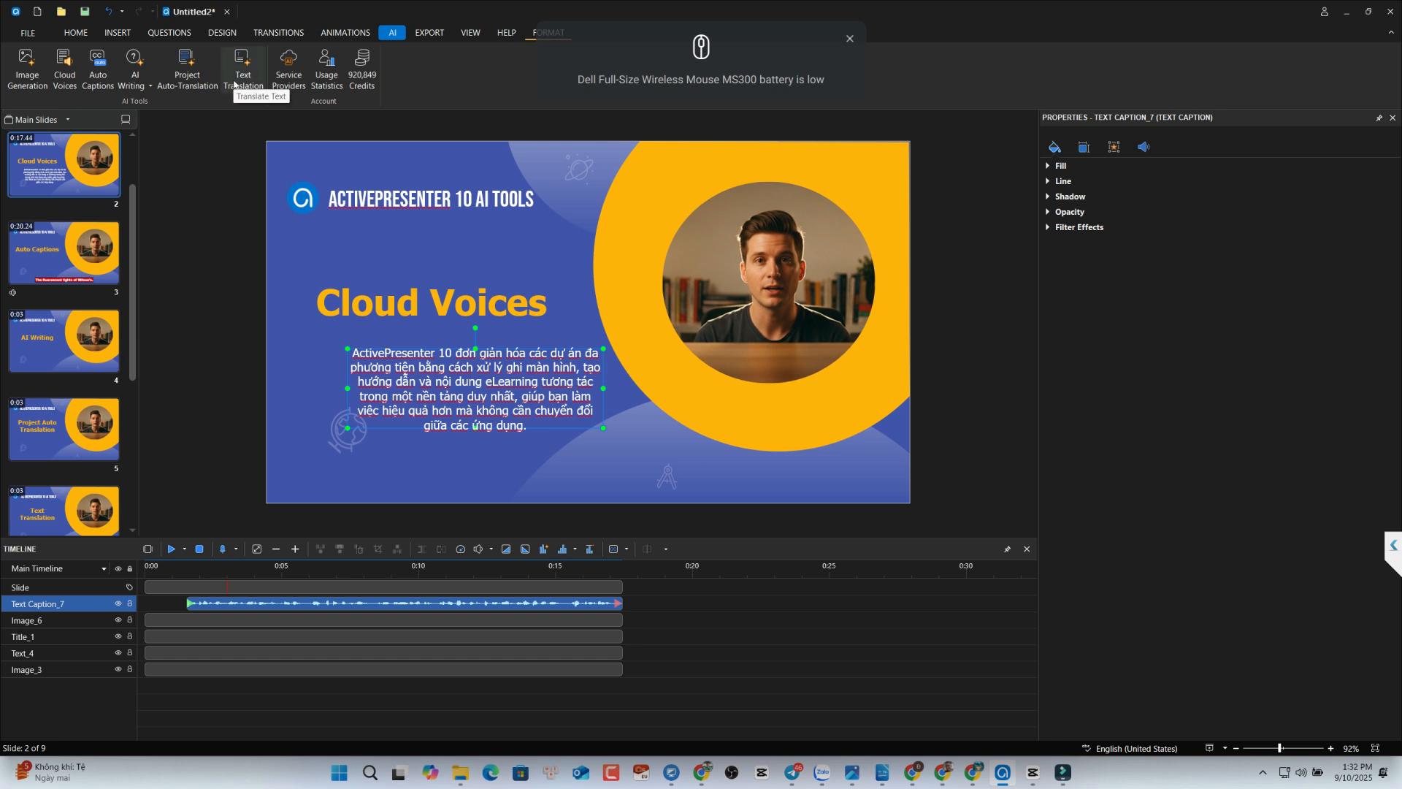
left_click(427, 270)
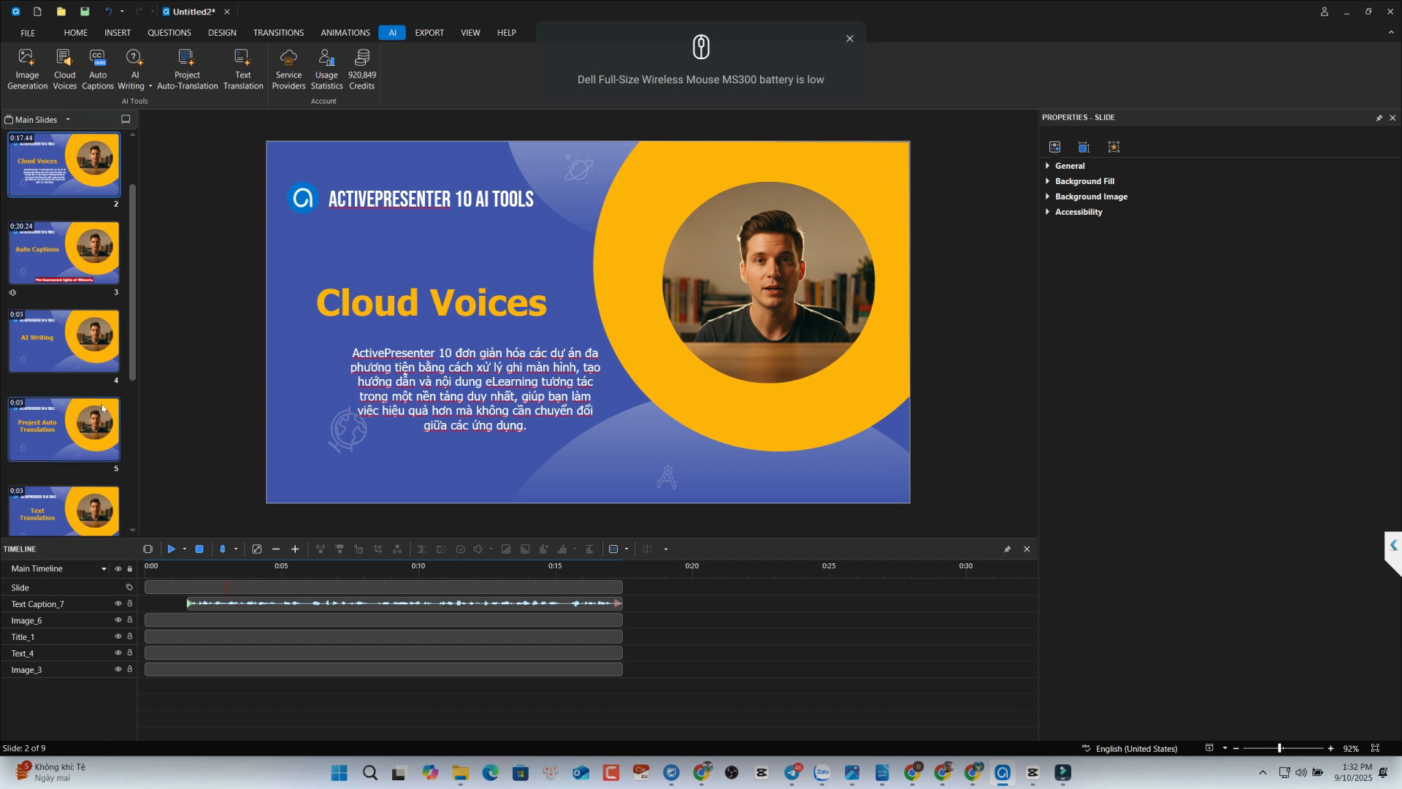
Step: On the Background Image Removal slide, move the round portrait image off the yellow circle, towards the lower middle of the slide
scroll(102, 435, "down", 3)
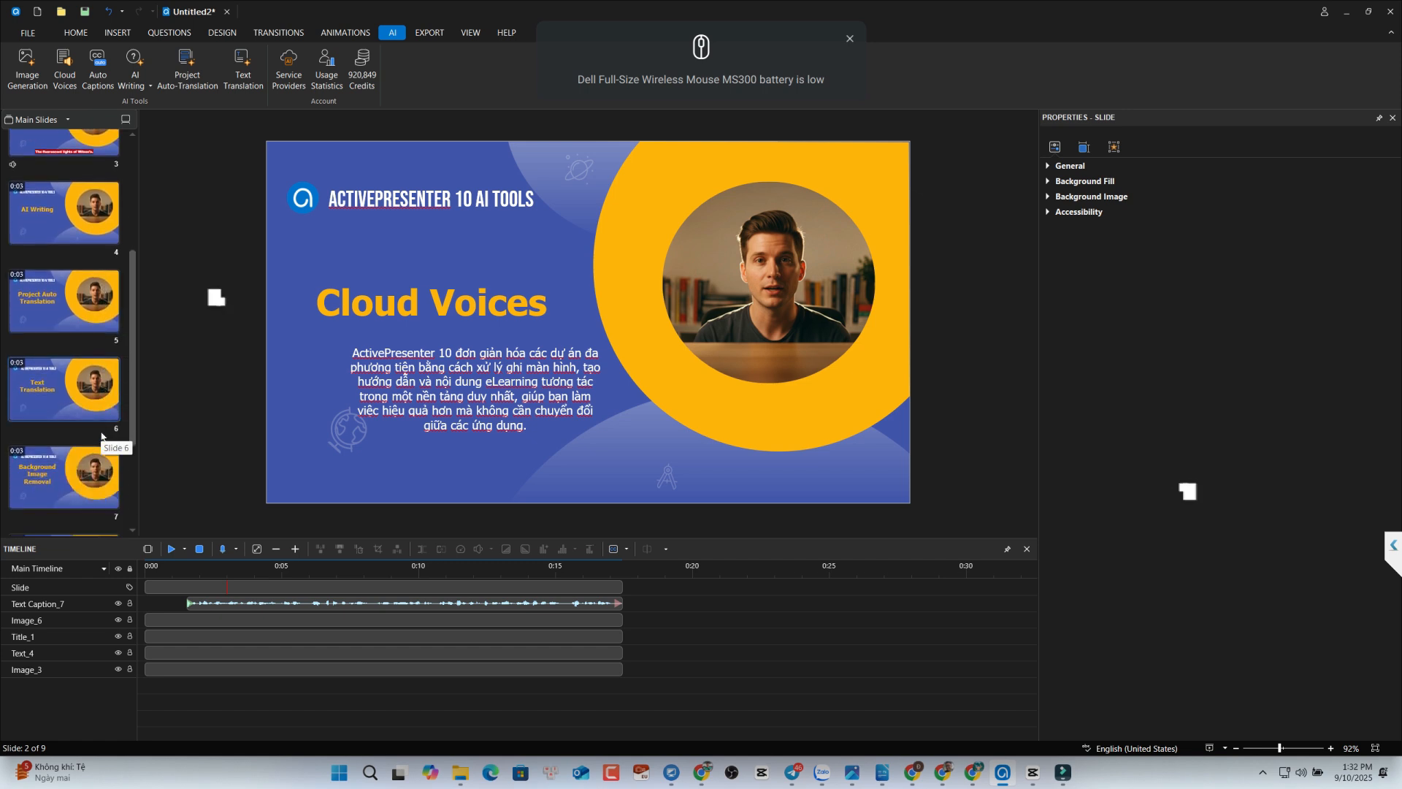
left_click(102, 448)
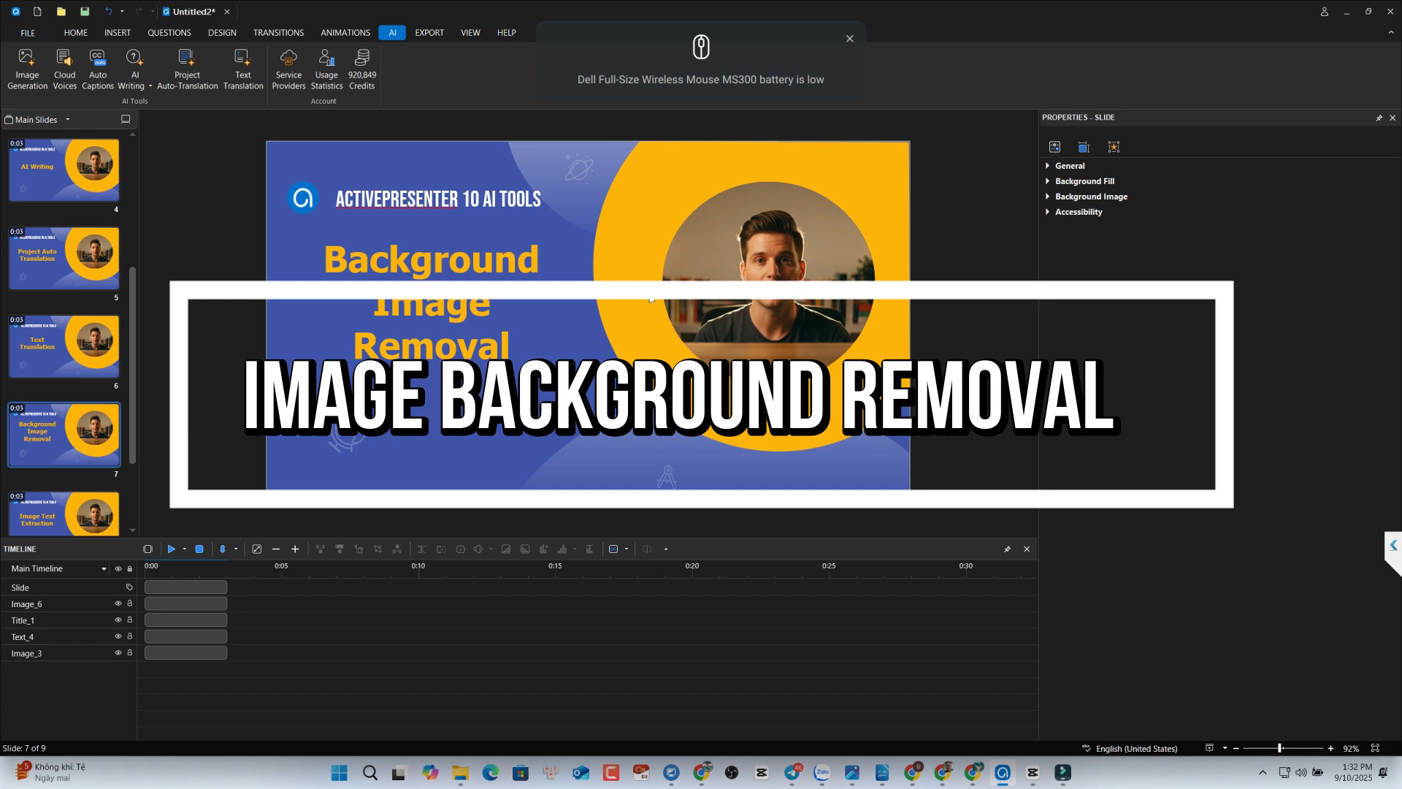
left_click(683, 315)
left_click_drag(684, 315, 486, 407)
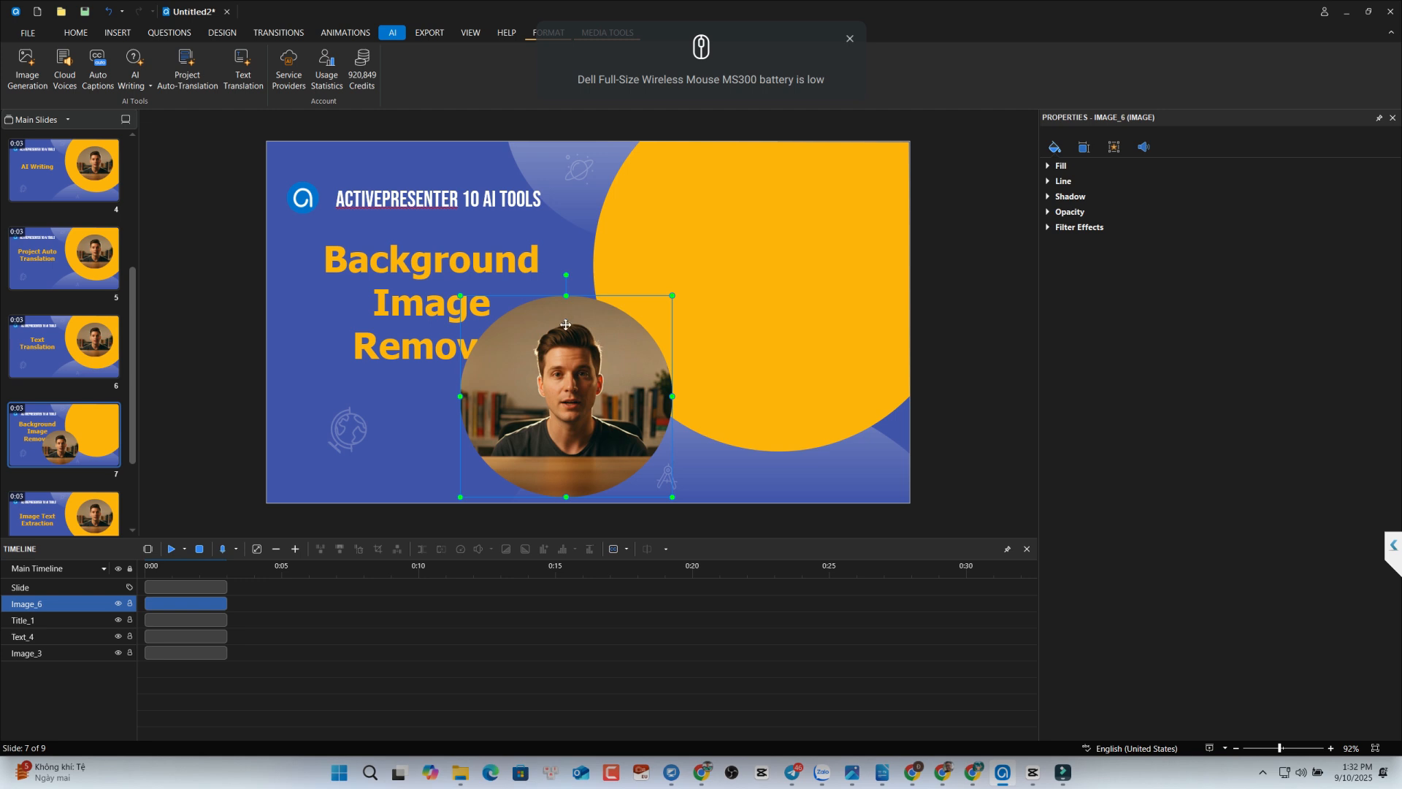
Step: Remove the background of the portrait image and move the cut-out back onto the yellow circle
left_click(852, 40)
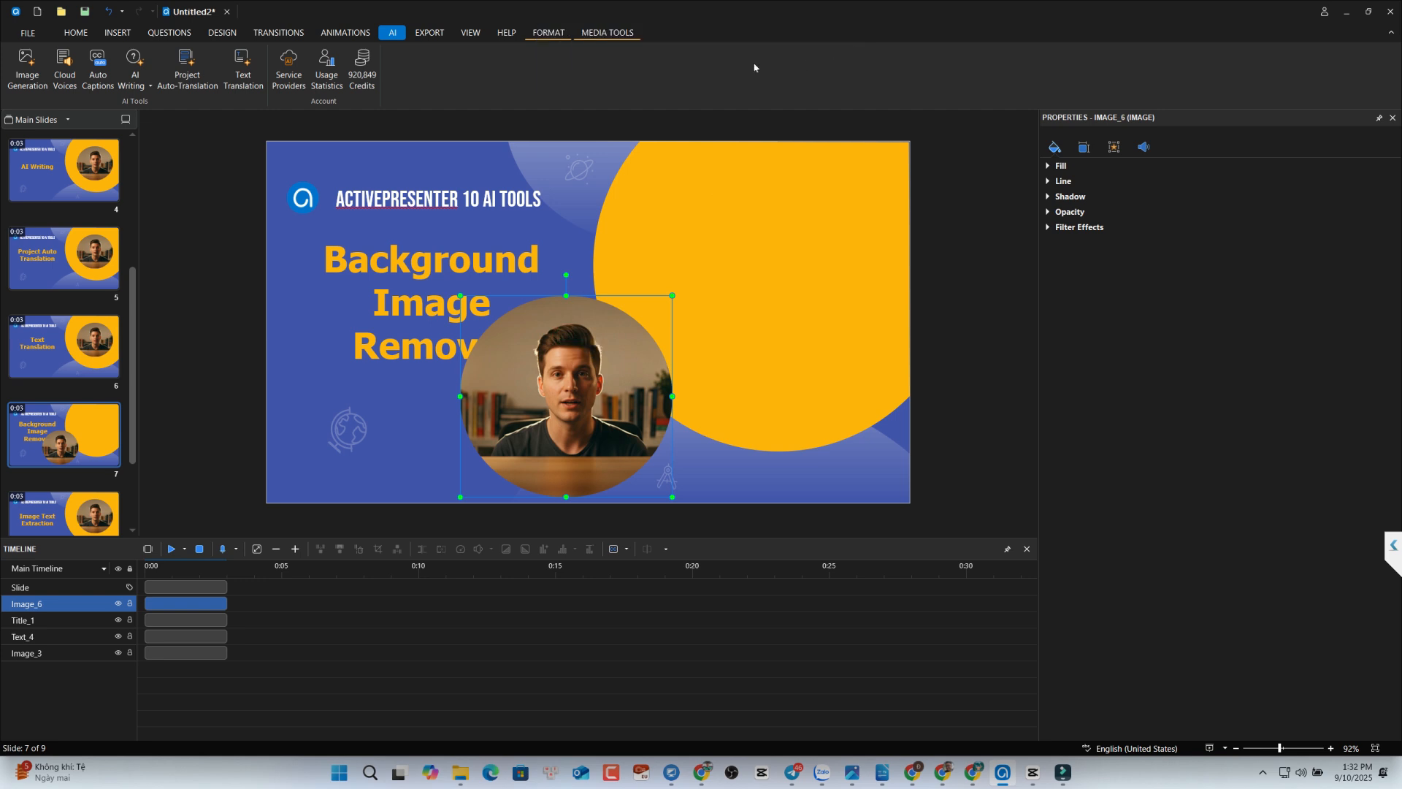
left_click(610, 33)
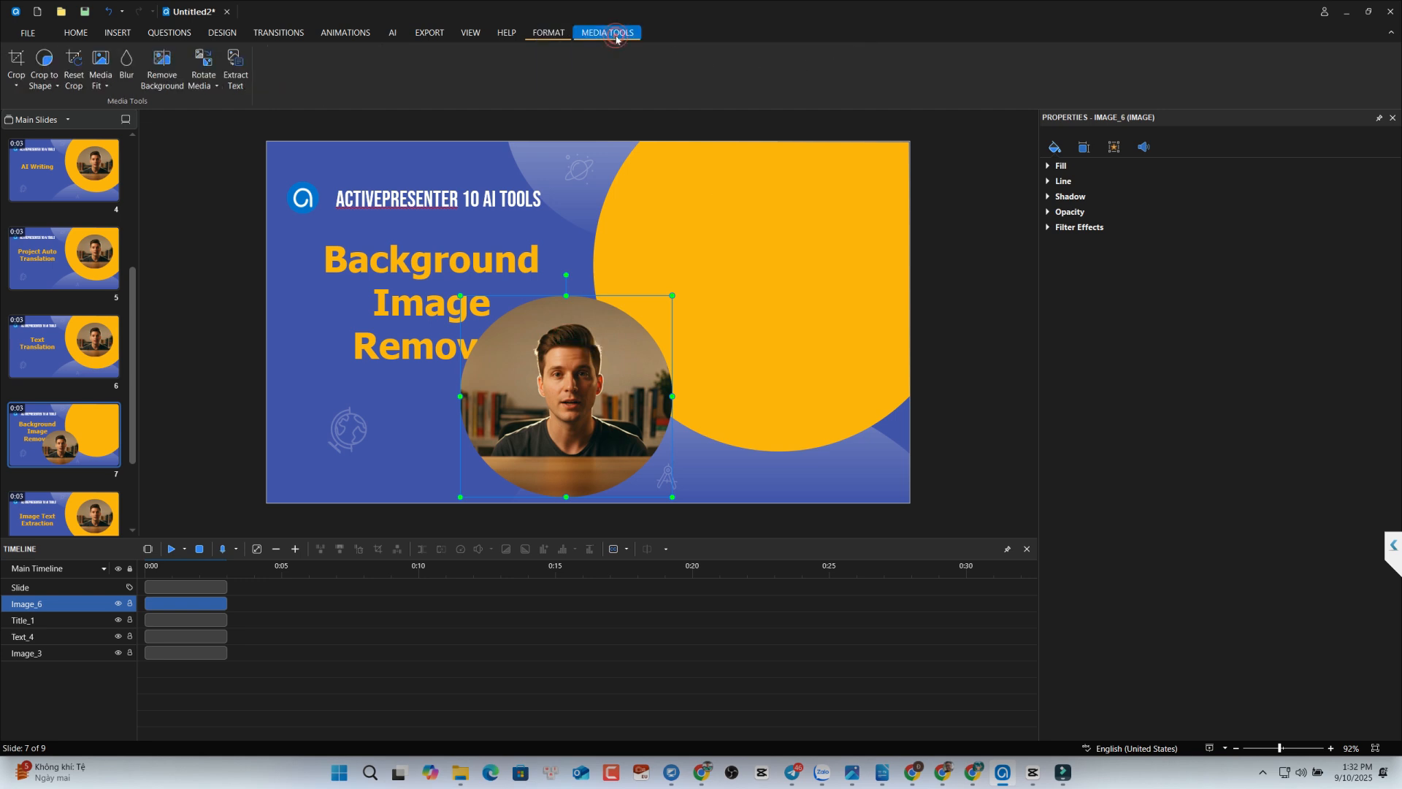
left_click(161, 76)
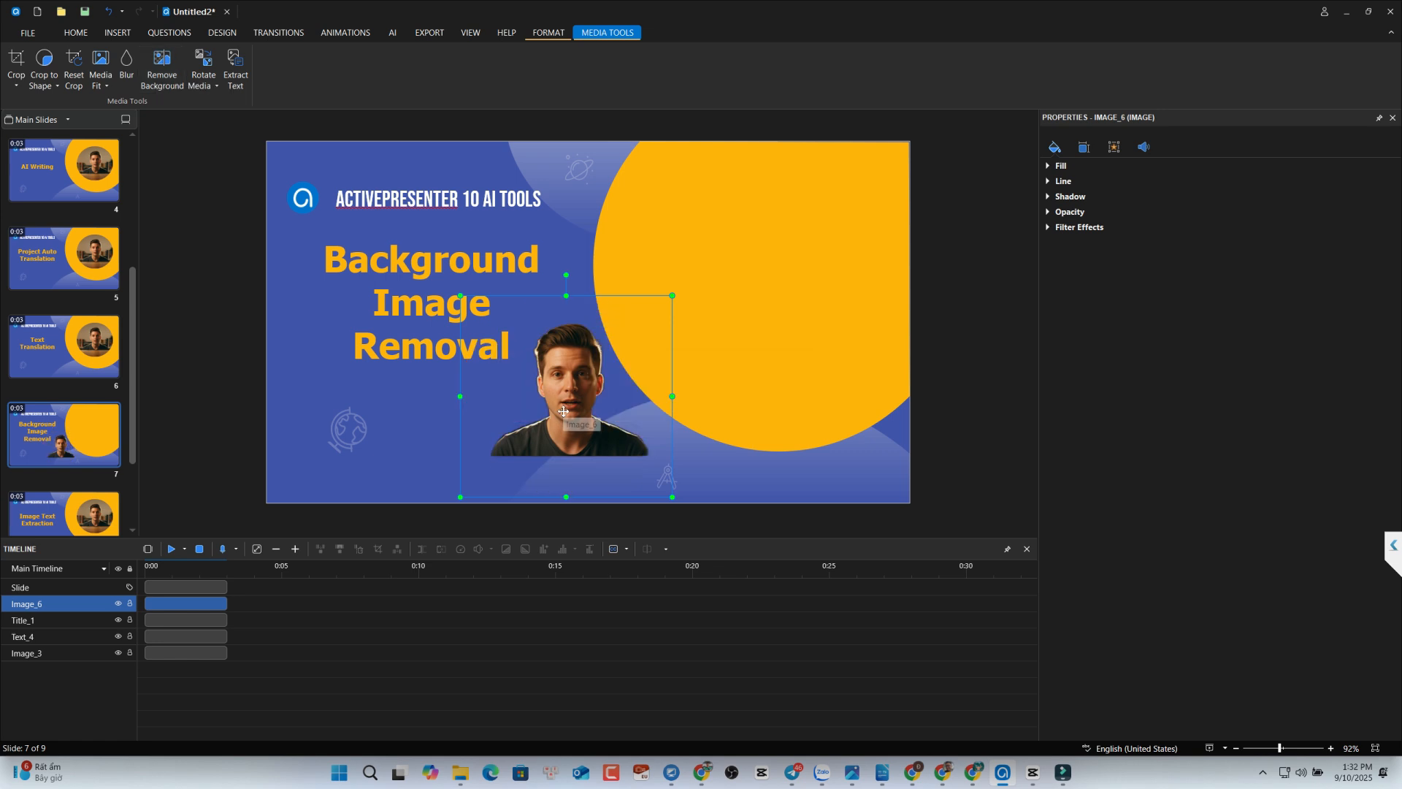
left_click_drag(585, 403, 767, 292)
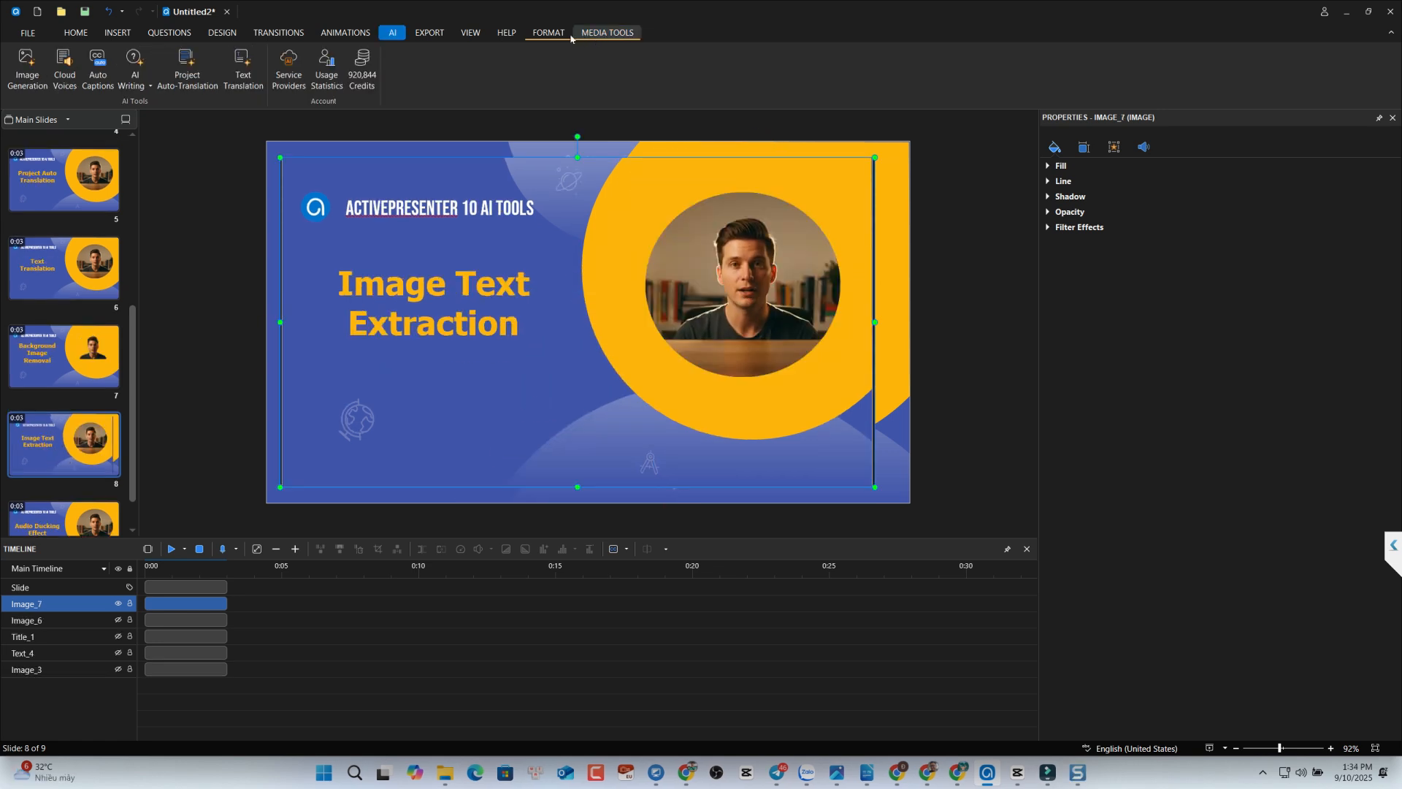
Step: Extract the text from the large image on the Image Text Extraction slide and close the extracted-text window
left_click(598, 35)
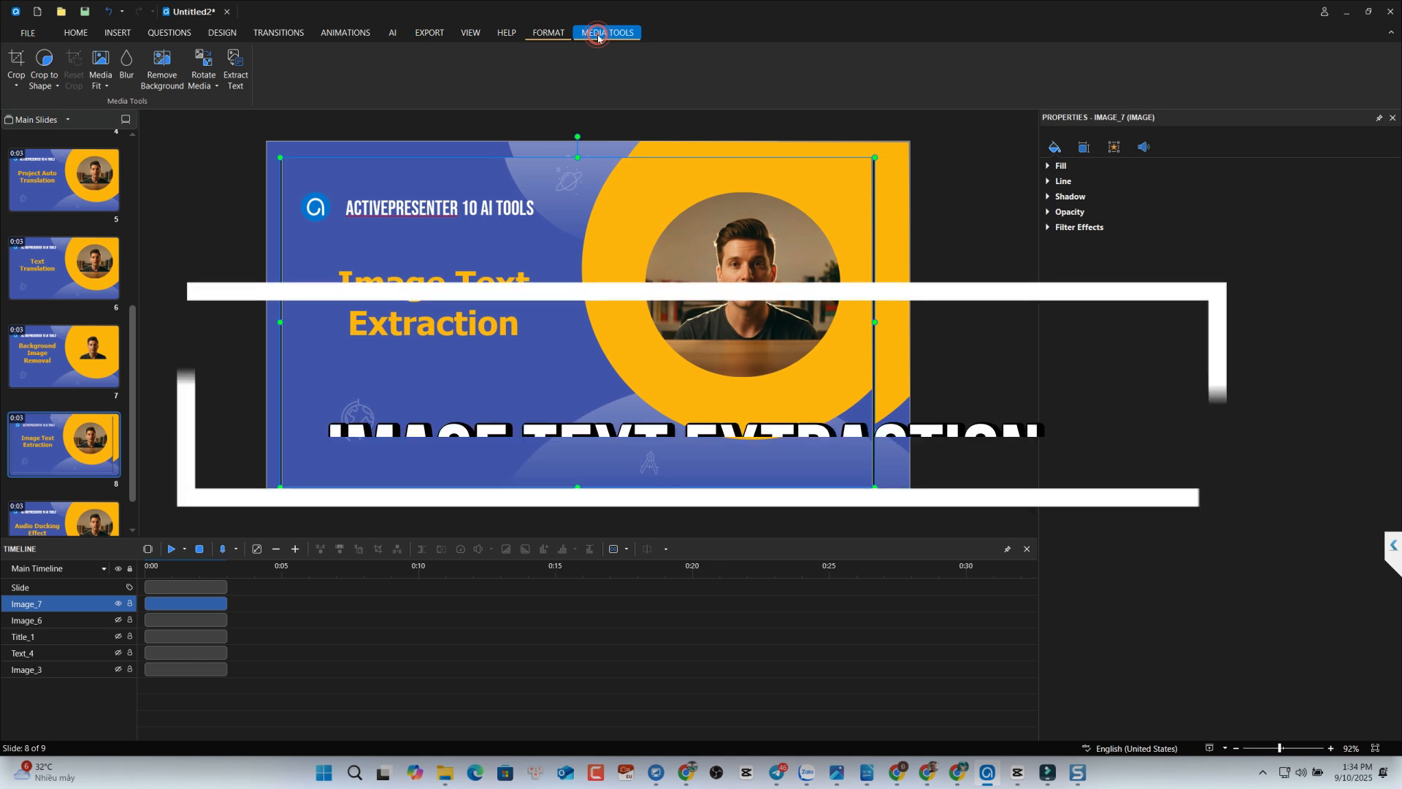
left_click(235, 65)
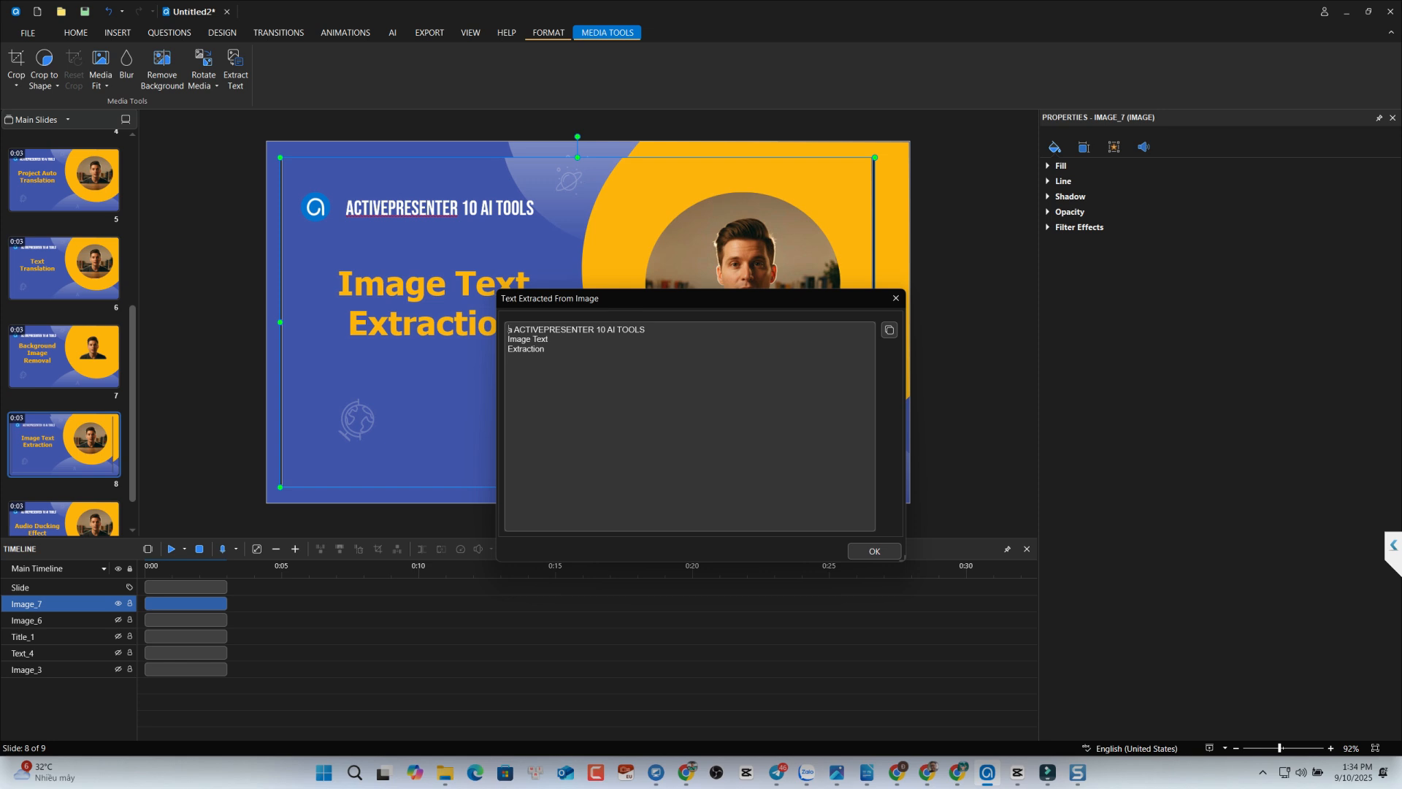
left_click(878, 550)
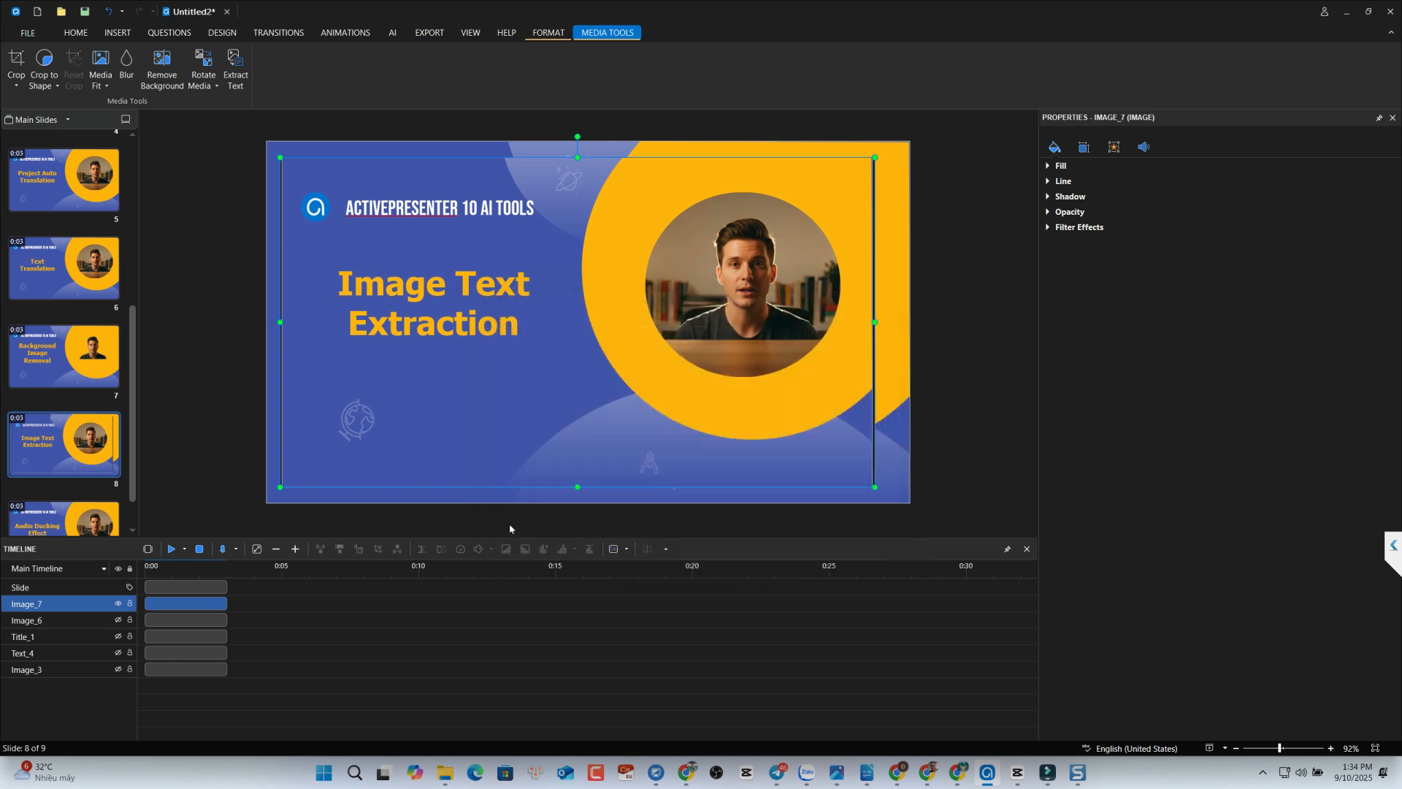
Step: Add a text caption below the title on the Image Text Extraction slide with the extracted text "a ACTIVEPRESENTER 10 AI TOOLS Image Text Extraction"
left_click(117, 33)
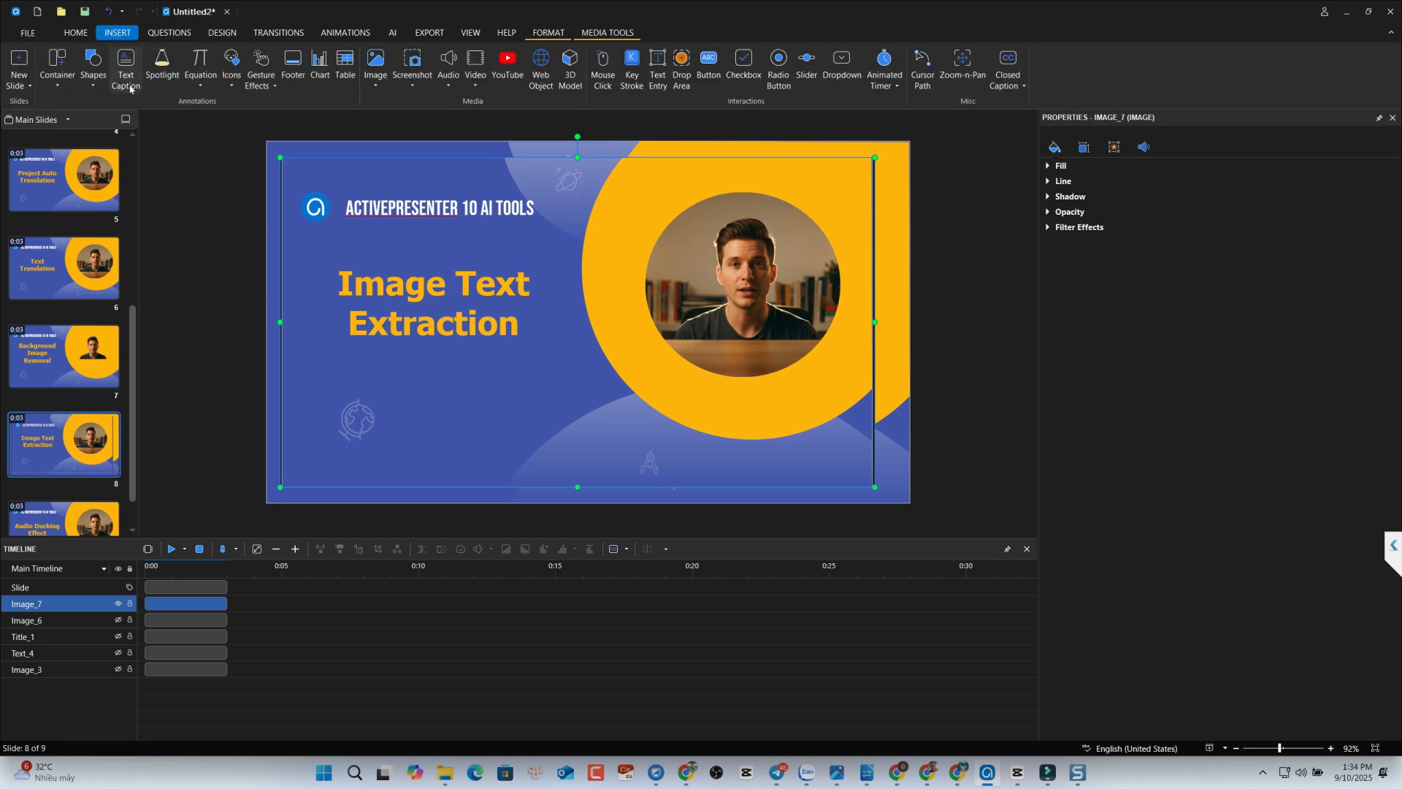
left_click_drag(349, 360, 647, 459)
double_click(517, 411)
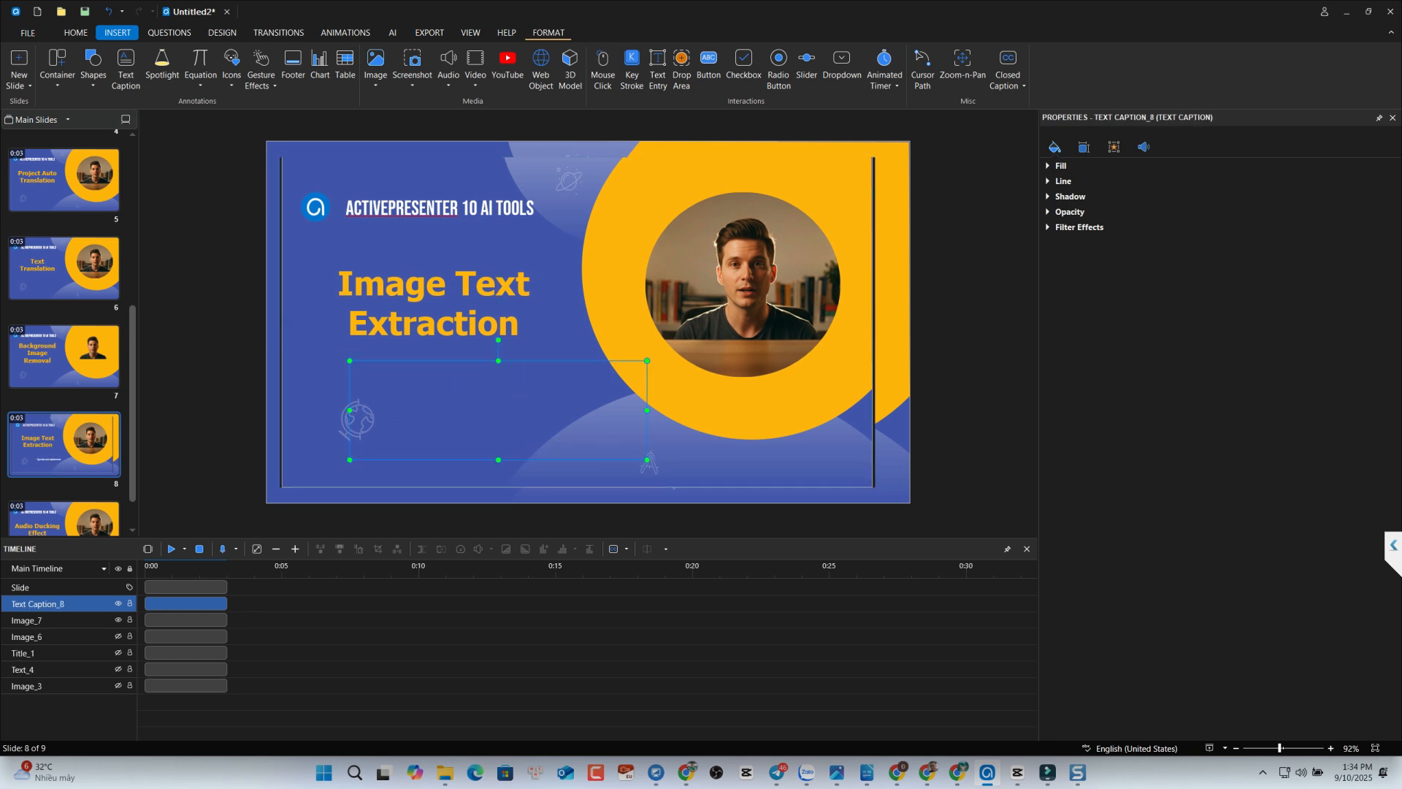
type("a ACTIVEPRESENTER 10 AI TOOLS Image Text Extraction")
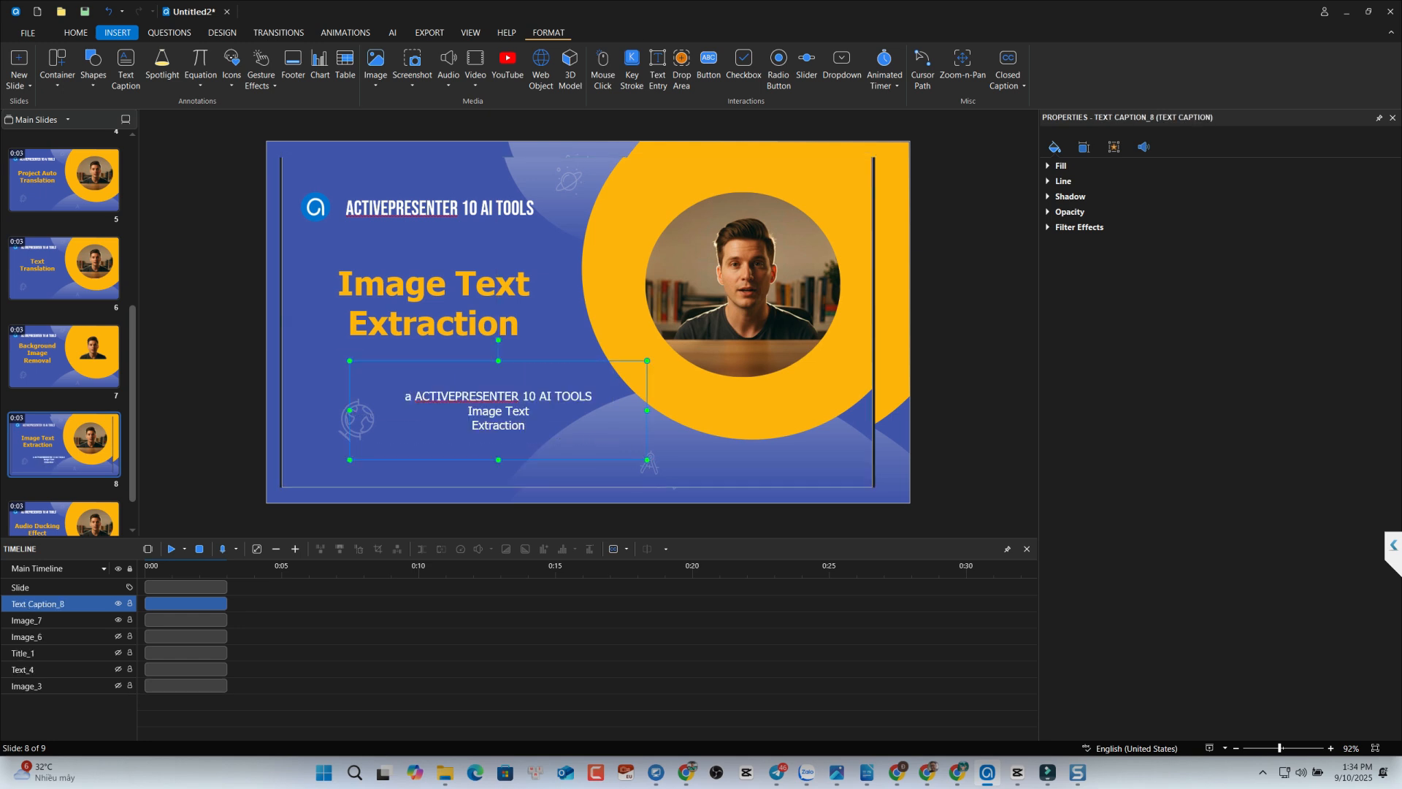
Step: Move the extracted-text caption up and to the left beneath the title on the Image Text Extraction slide
left_click_drag(526, 426, 414, 397)
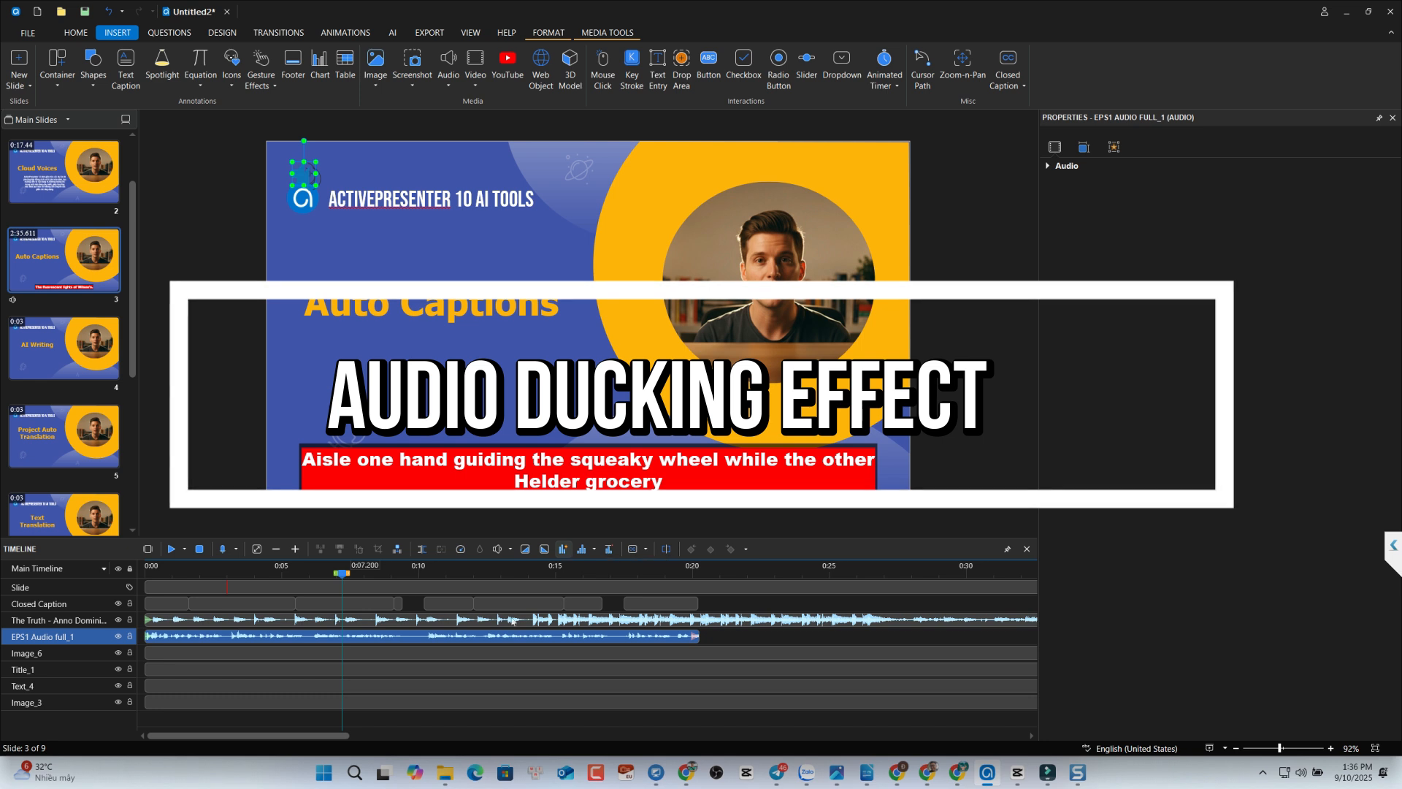
Step: Enable the audio ducking effect for the EPS1 Audio full_1 clip on the Auto Captions slide
right_click(494, 639)
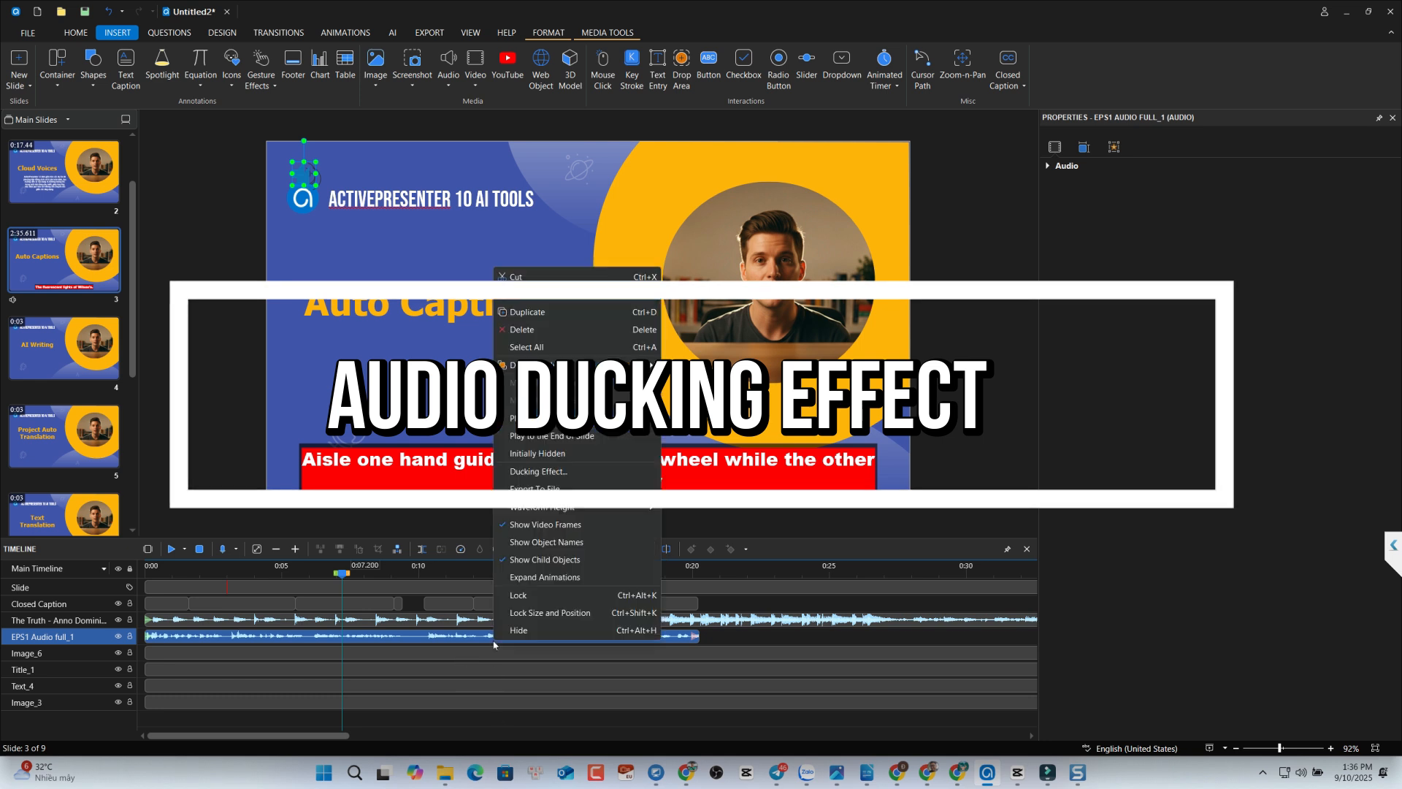
left_click(427, 666)
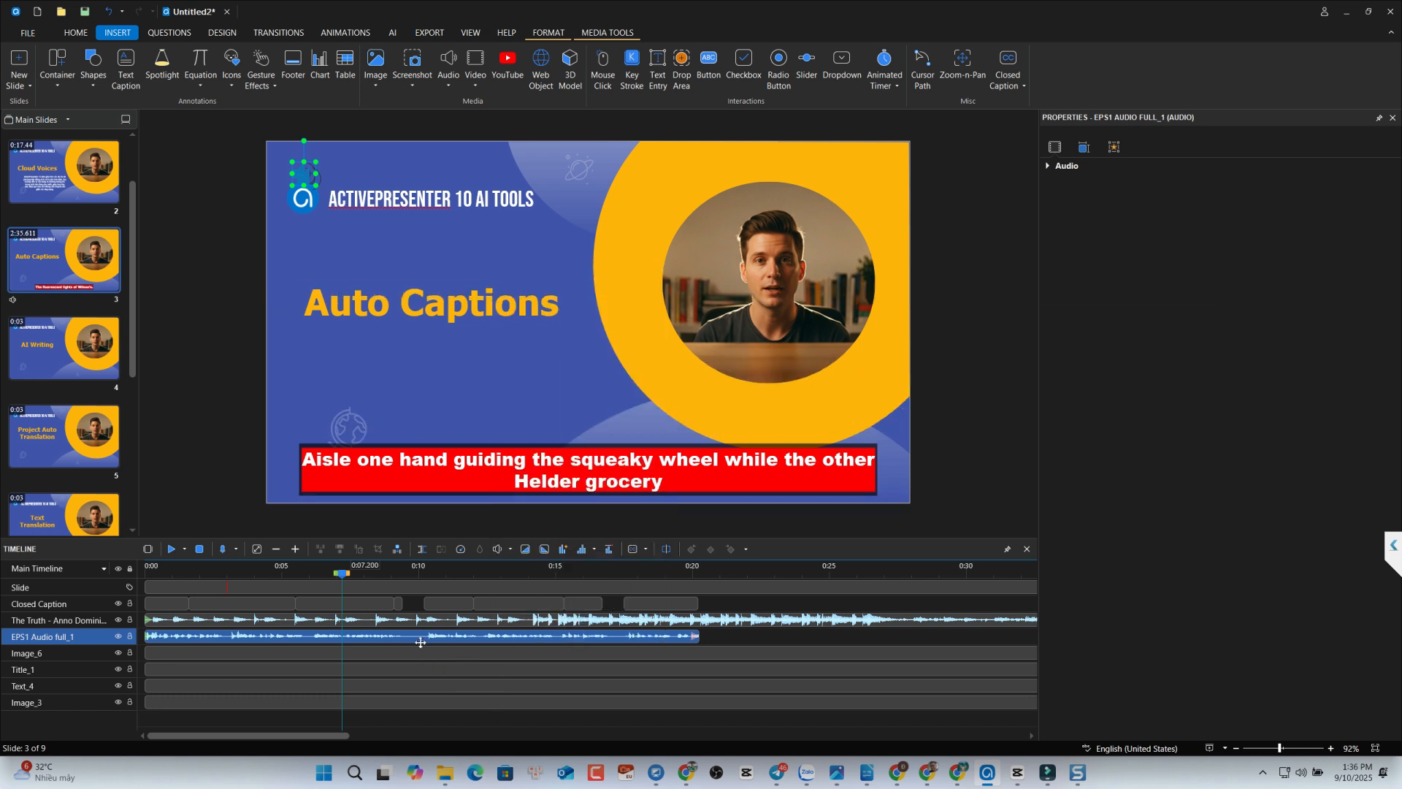
right_click(371, 640)
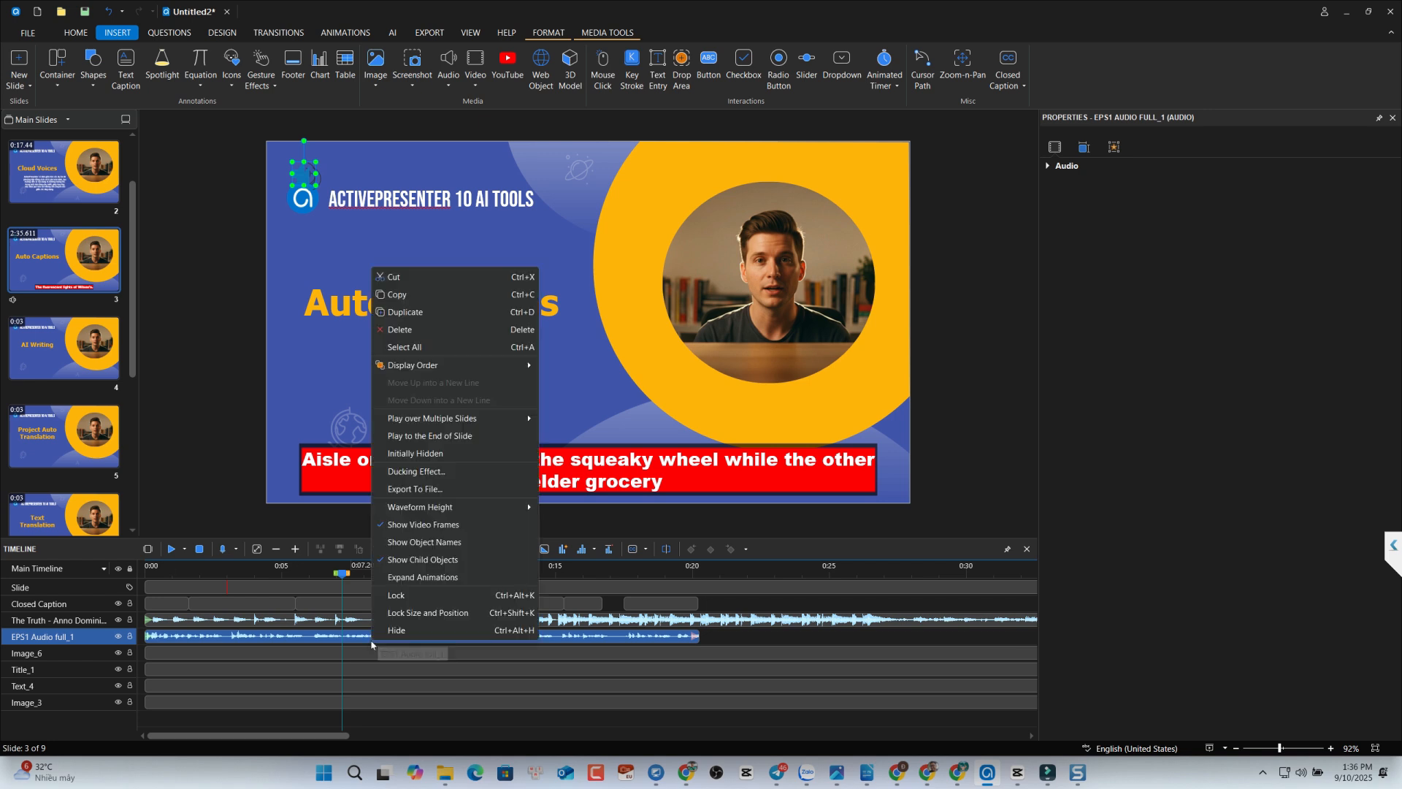
left_click(408, 472)
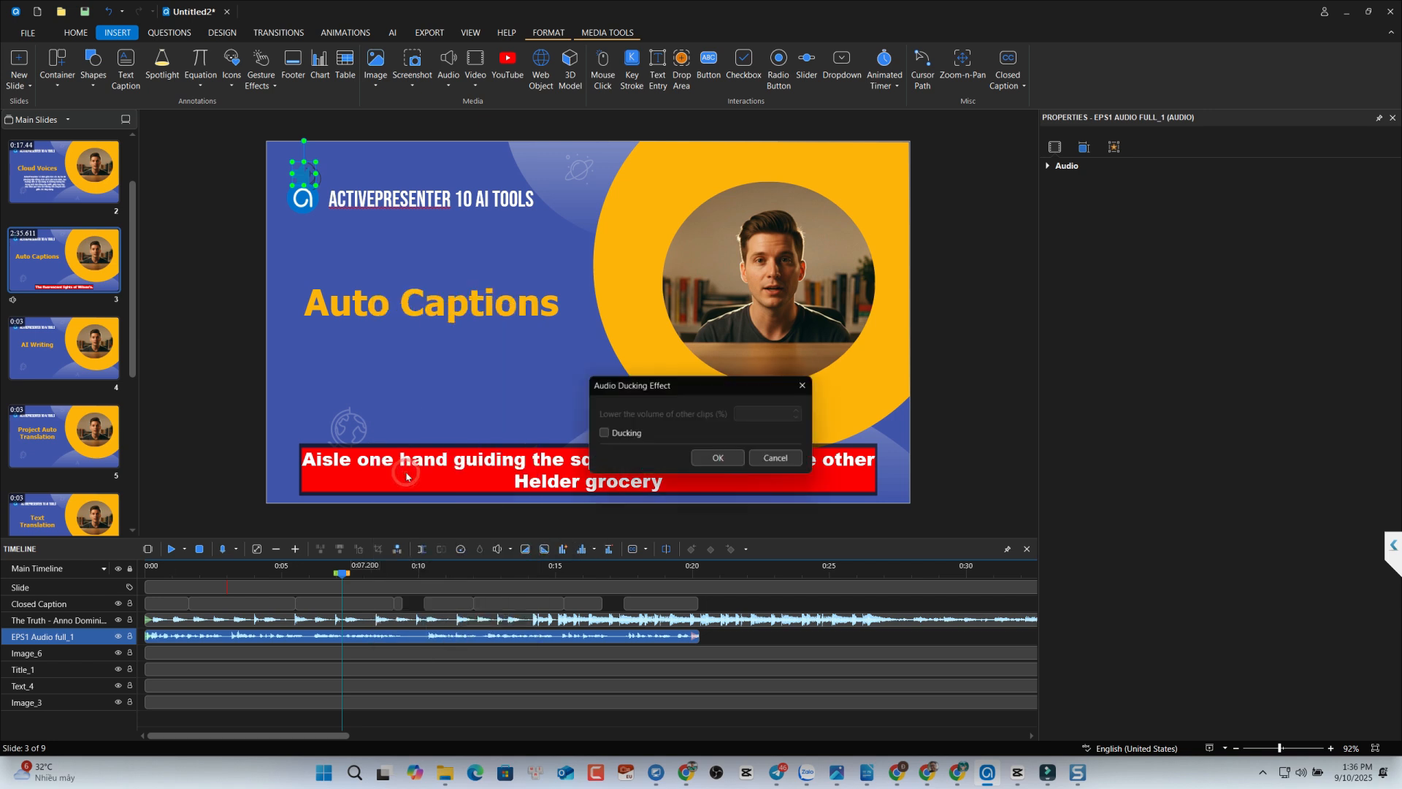
left_click(604, 434)
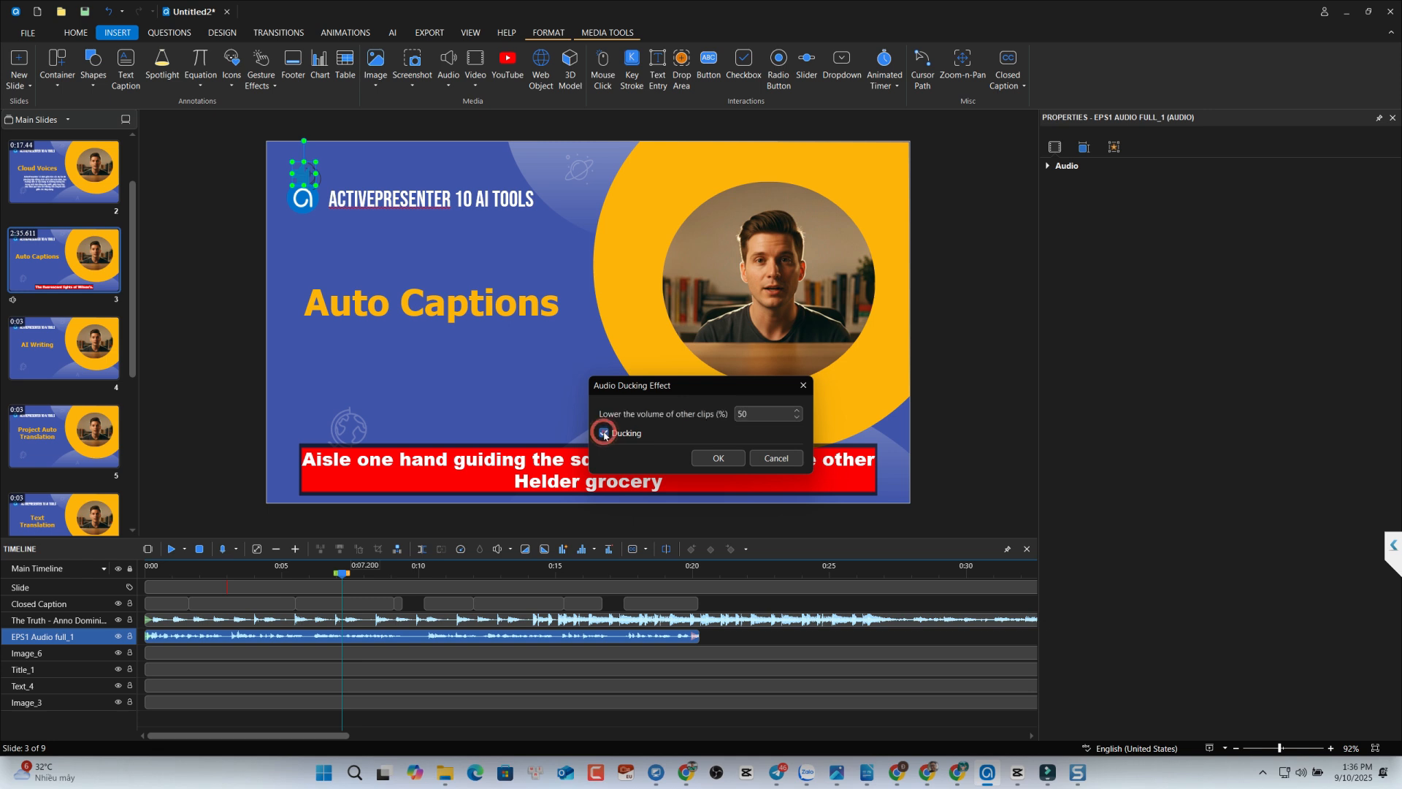